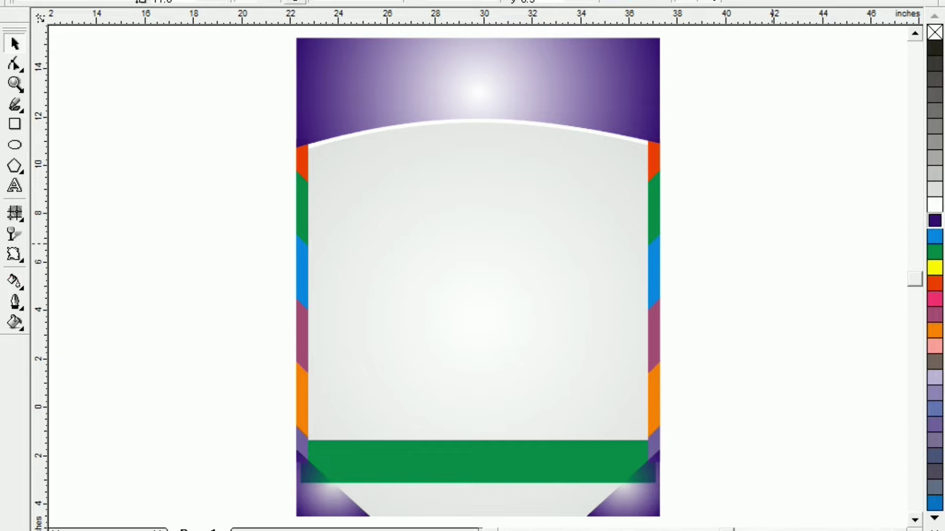
# Step: Paste the Bismillah onto the purple header, the calligraphic title centrally, and the Urdu slogan on the green bar
pyautogui.hotkey('ctrl', 'v')
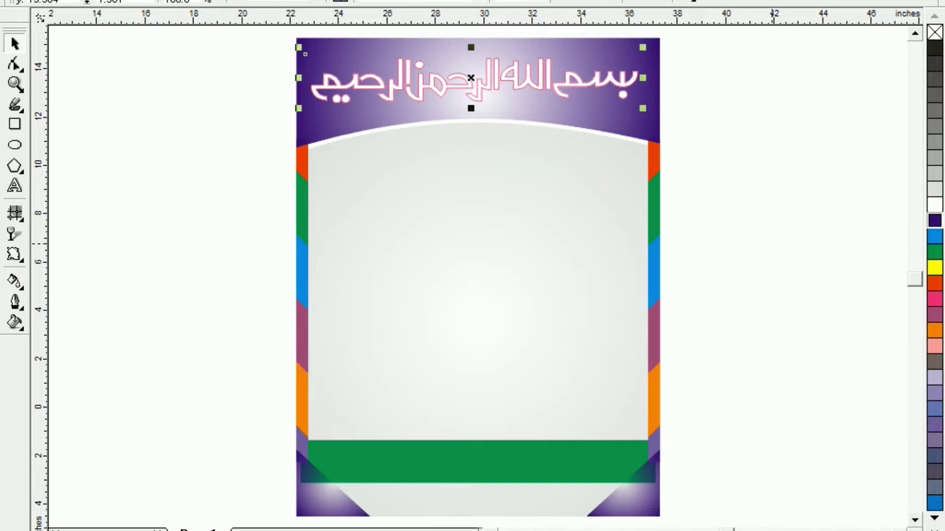
pyautogui.press('Escape')
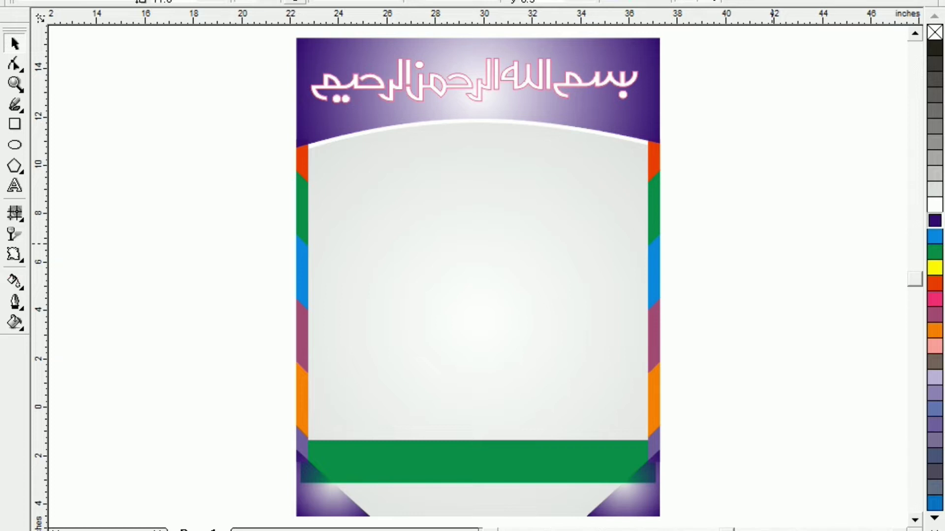
pyautogui.hotkey('ctrl', 'v')
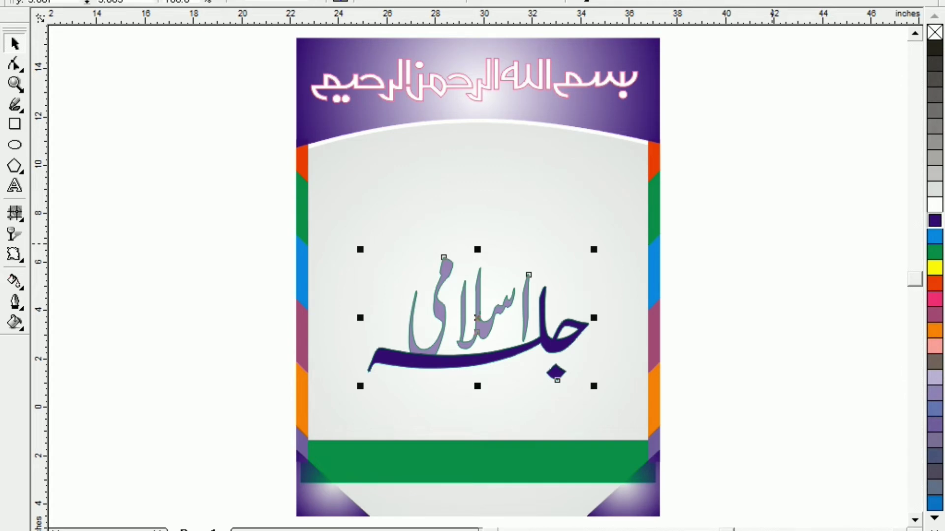
pyautogui.press('Escape')
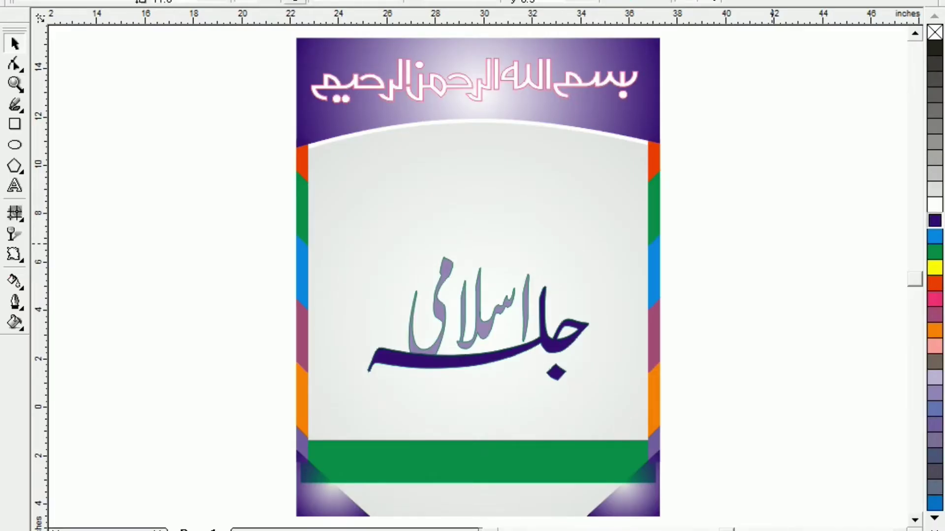
pyautogui.hotkey('ctrl', 'v')
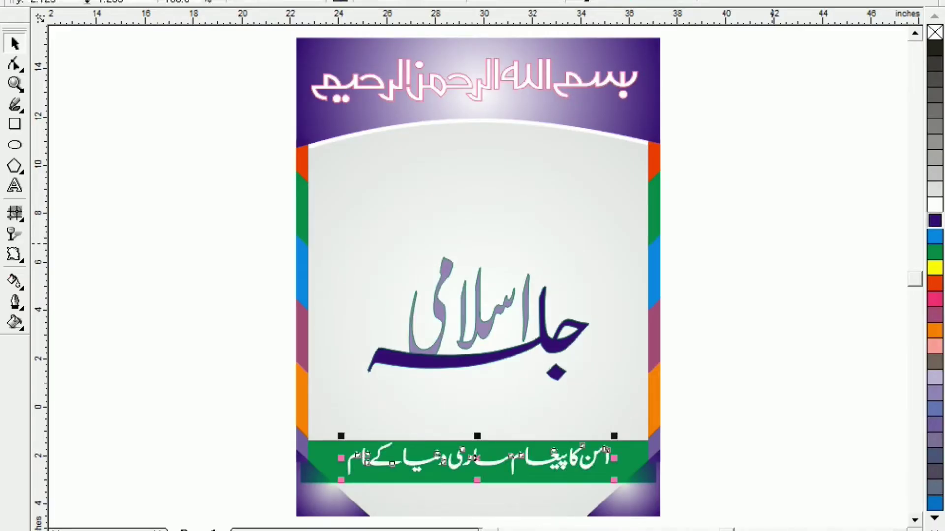
pyautogui.click(811, 323)
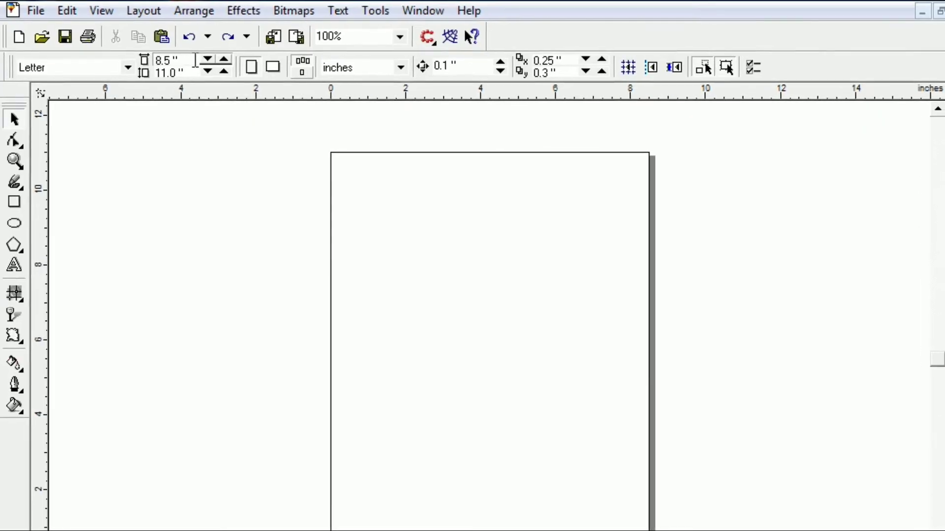
# Step: Resize the blank page to a custom 15 × 20 inch portrait sheet
pyautogui.doubleClick(189, 59)
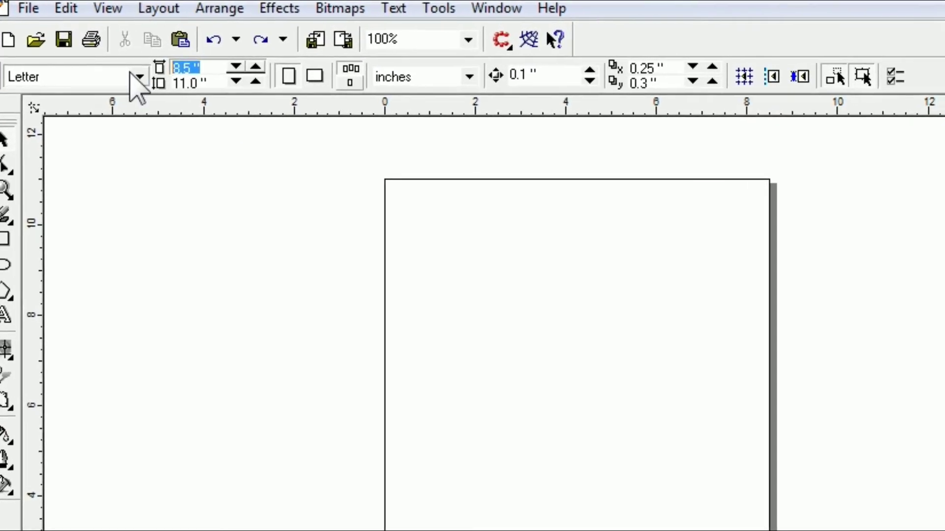
pyautogui.write('15')
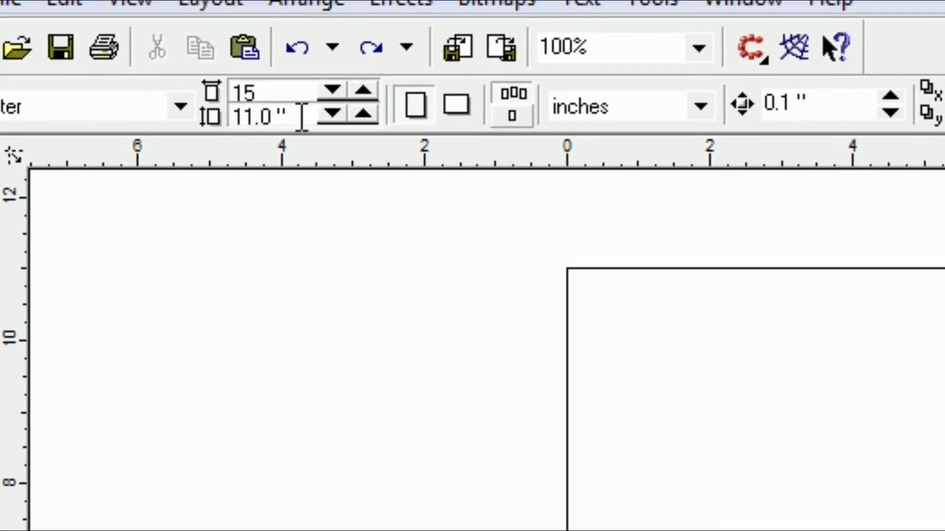
pyautogui.doubleClick(302, 117)
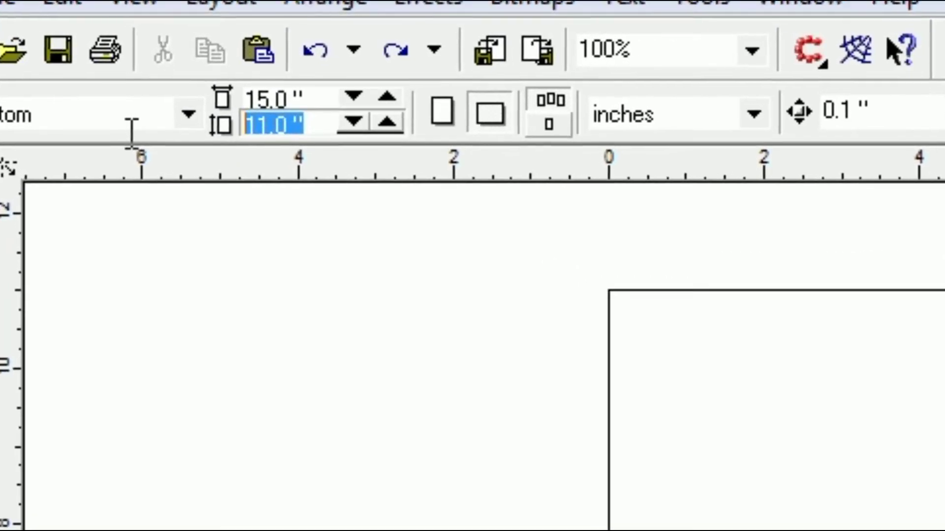
pyautogui.write('20')
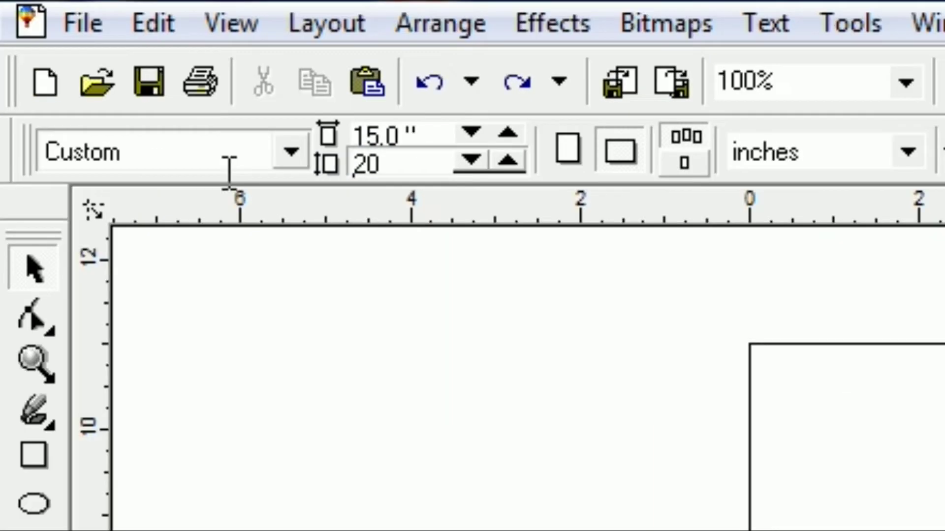
pyautogui.press('Return')
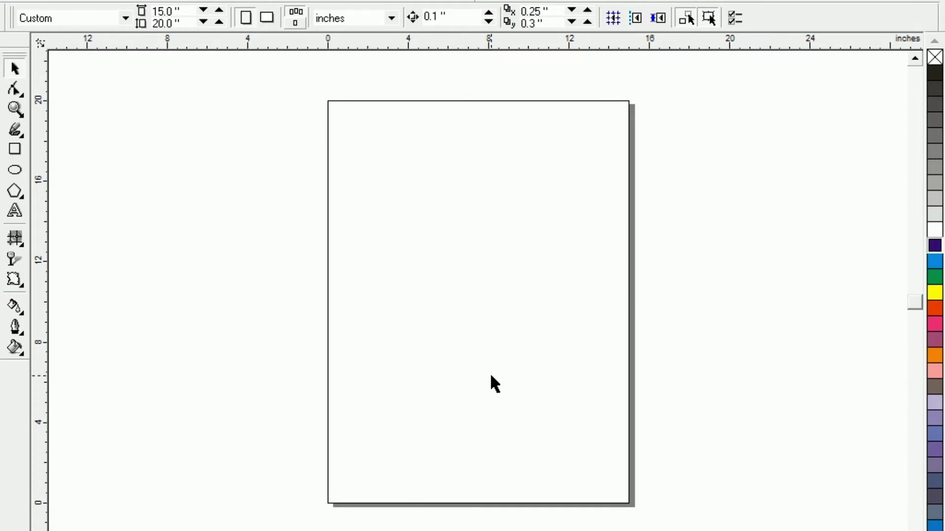
pyautogui.click(14, 149)
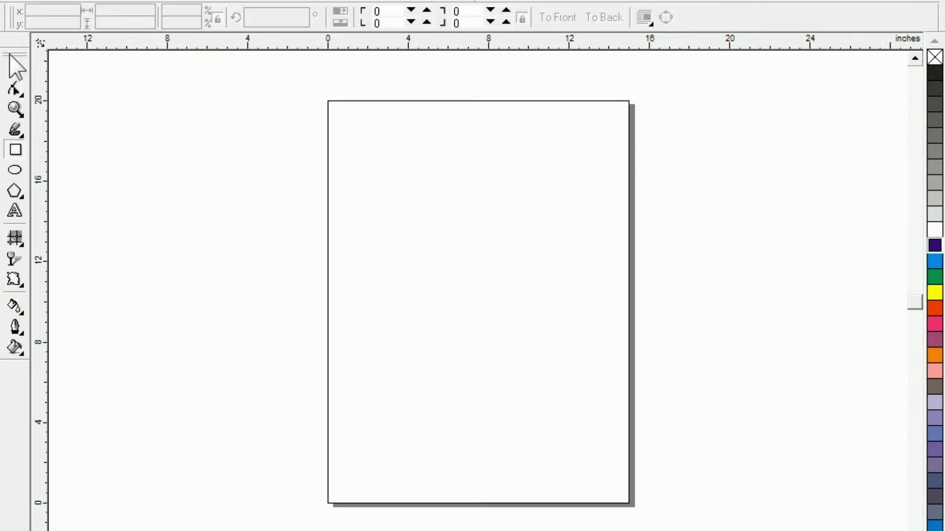
# Step: Create a rectangle matching the full 15 × 20 inch page and deselect it
pyautogui.doubleClick(16, 151)
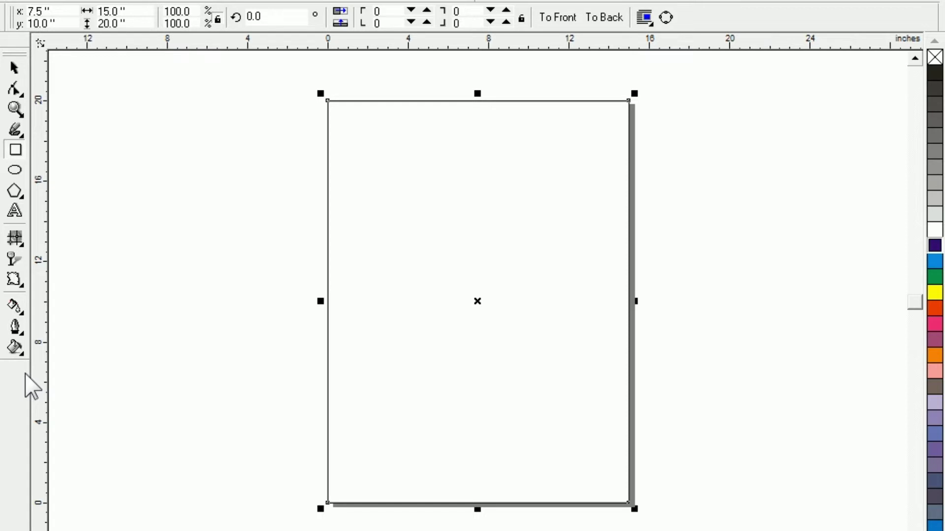
pyautogui.click(14, 68)
pyautogui.click(96, 182)
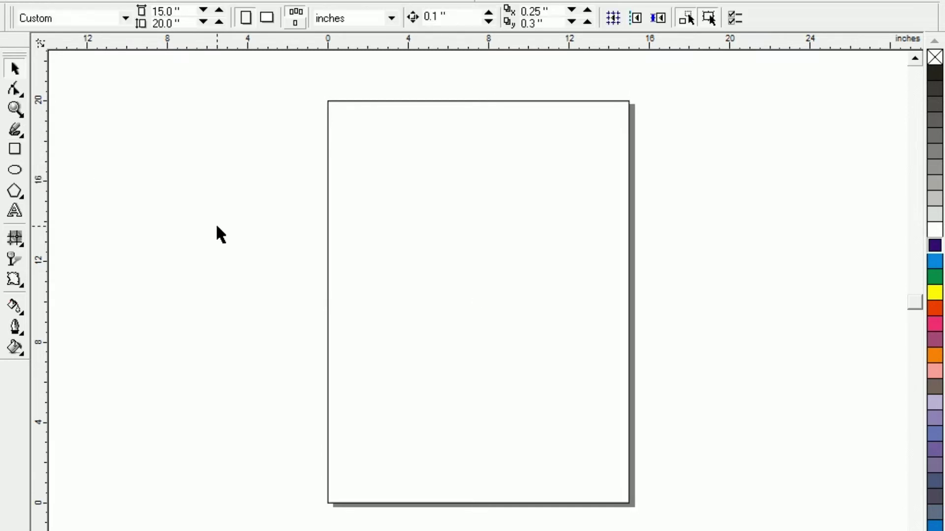
pyautogui.click(17, 133)
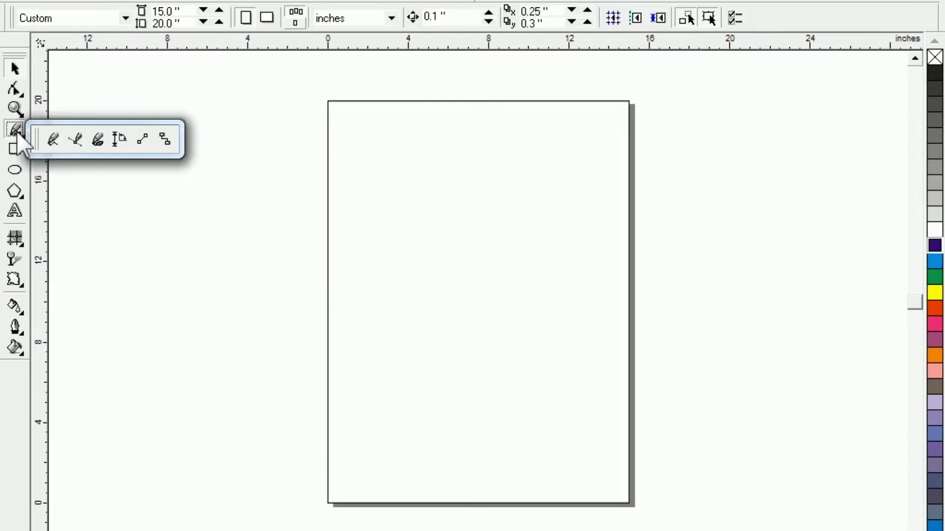
# Step: Draw a freehand straight line across the upper page, extending past both sides
pyautogui.click(52, 139)
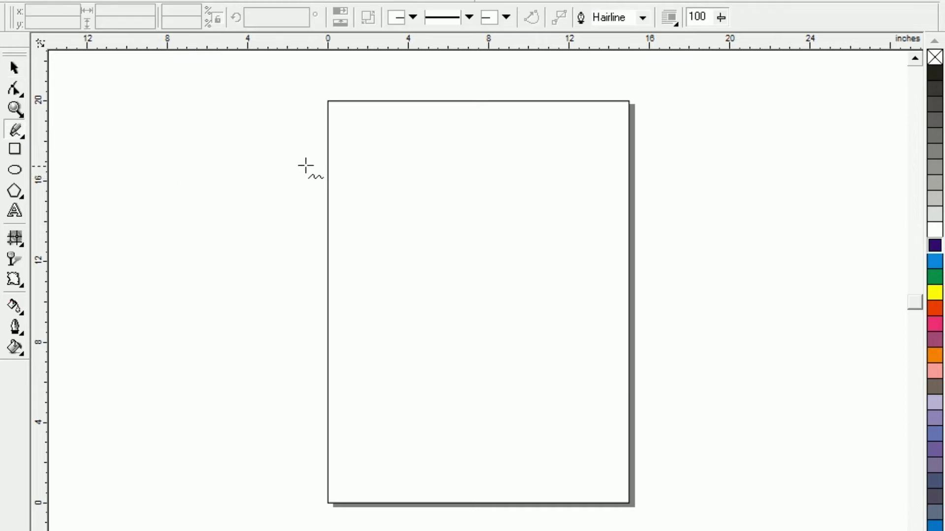
pyautogui.click(292, 182)
pyautogui.keyDown('ctrl'); pyautogui.click(665, 193); pyautogui.keyUp('ctrl')
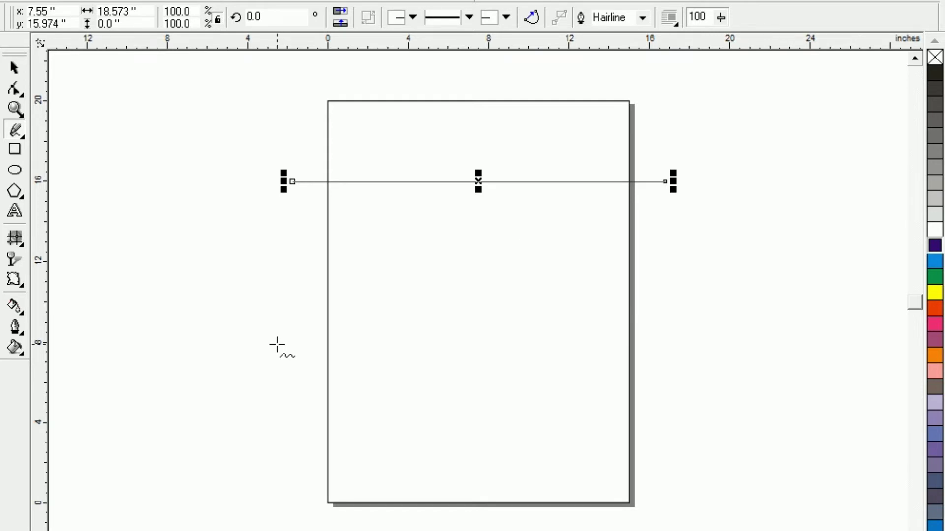
pyautogui.click(15, 90)
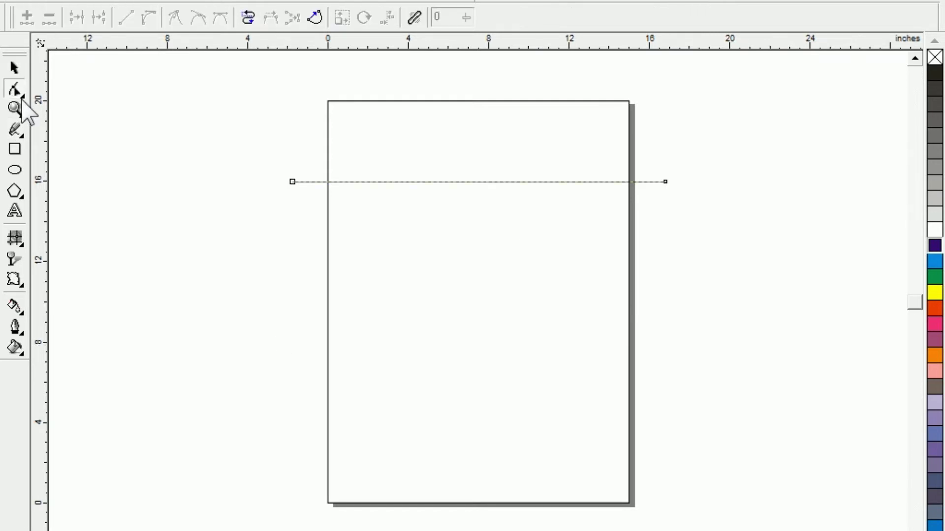
pyautogui.click(14, 69)
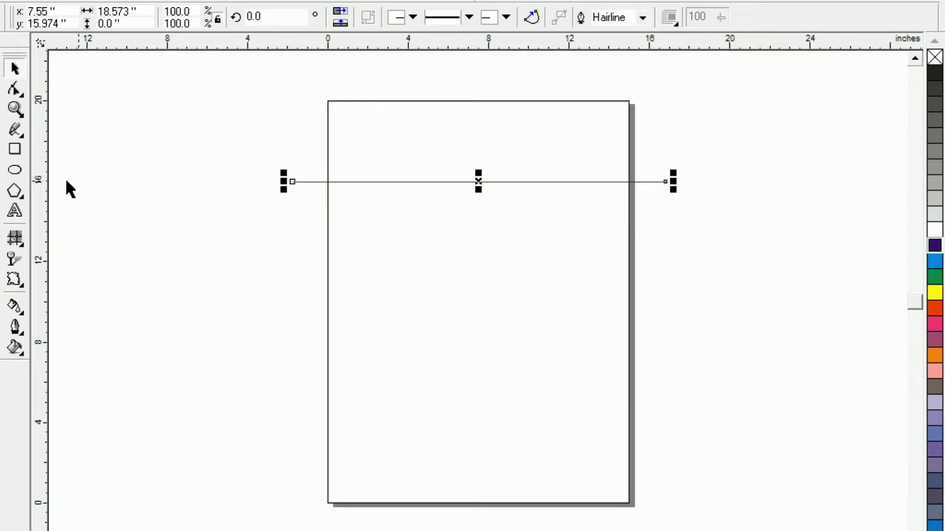
pyautogui.click(17, 90)
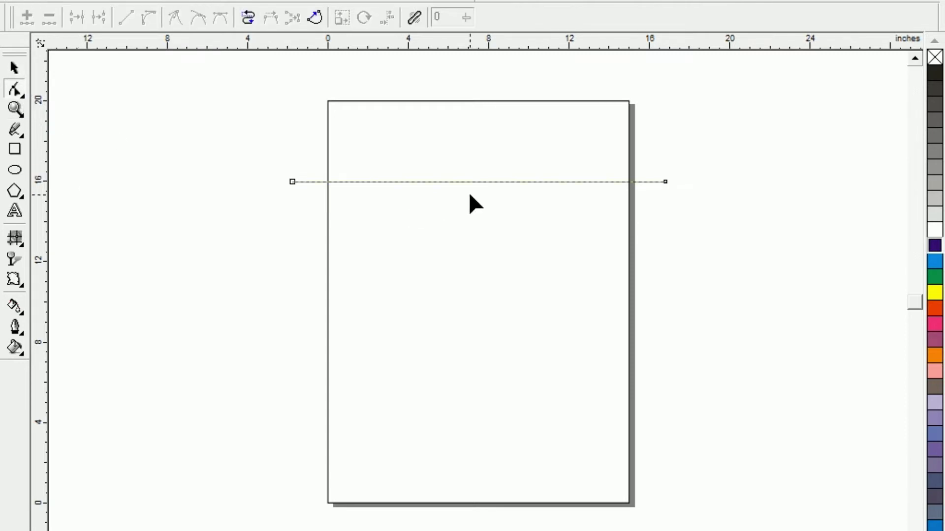
# Step: Reshape the line's nodes into a smooth, gently raised arch
pyautogui.doubleClick(479, 181)
pyautogui.moveTo(479, 182); pyautogui.dragTo(475, 158)
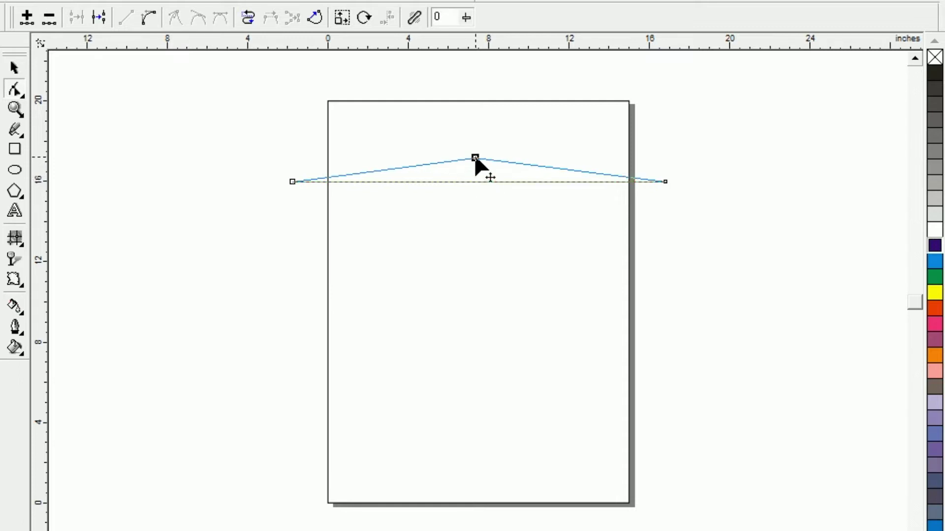
pyautogui.doubleClick(363, 172)
pyautogui.moveTo(363, 173); pyautogui.dragTo(362, 163)
pyautogui.doubleClick(573, 172)
pyautogui.moveTo(574, 172); pyautogui.dragTo(574, 163)
pyautogui.moveTo(474, 158); pyautogui.dragTo(473, 152)
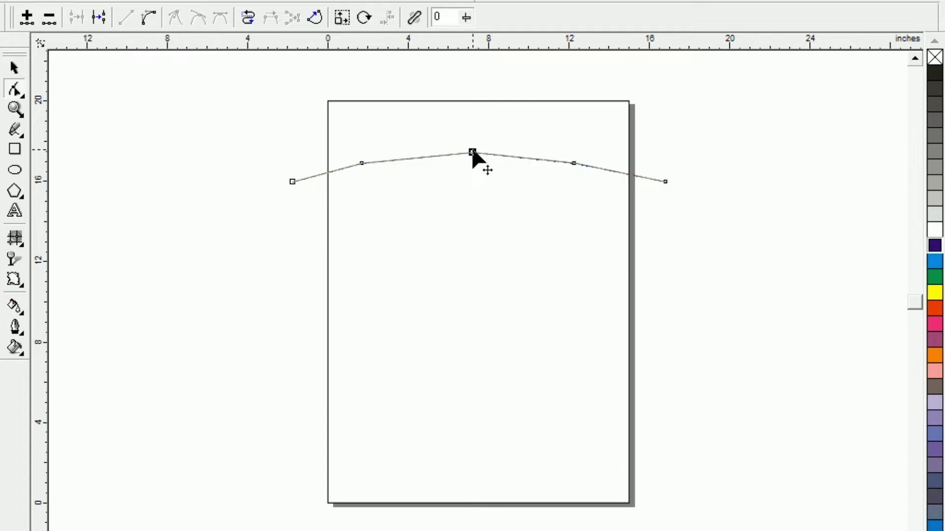
pyautogui.moveTo(345, 133); pyautogui.dragTo(607, 205)
pyautogui.press('Delete')
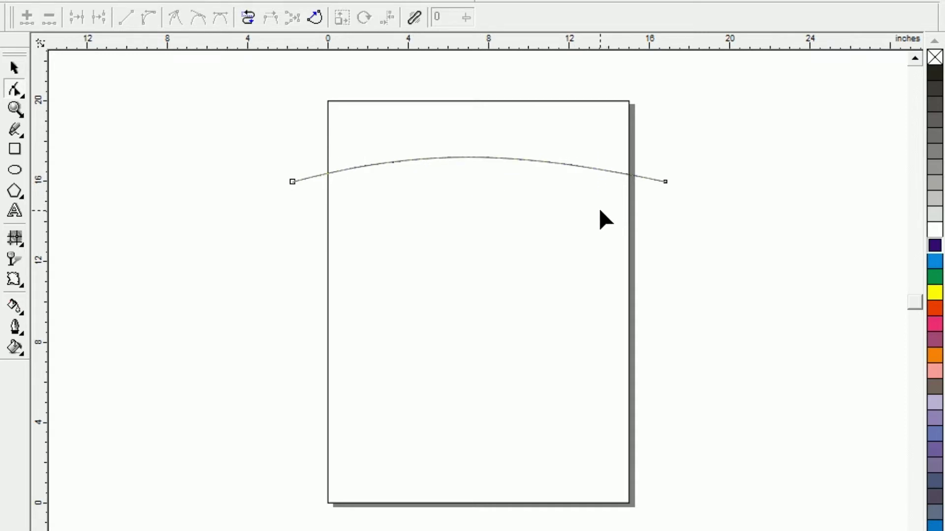
pyautogui.click(14, 68)
pyautogui.click(134, 181)
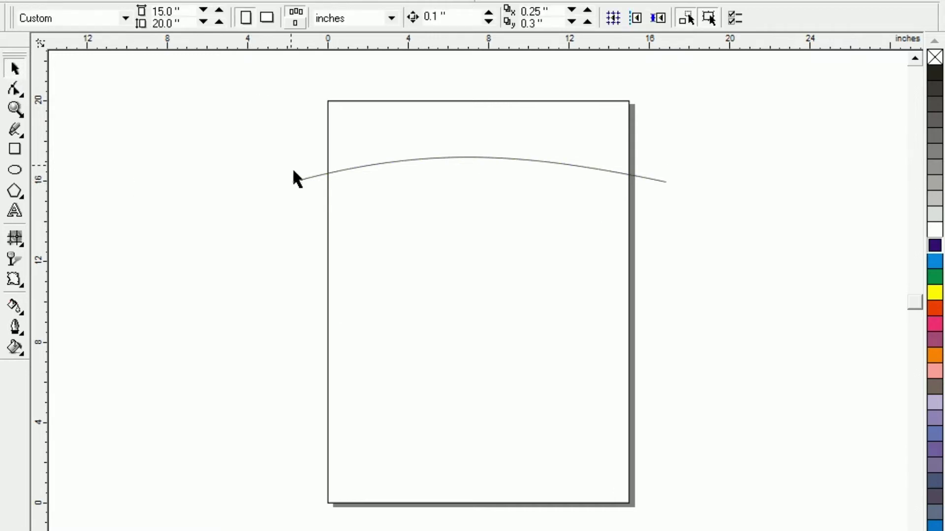
# Step: Trim the page rectangle with the arched curve, then delete the curve
pyautogui.moveTo(260, 82); pyautogui.dragTo(689, 517)
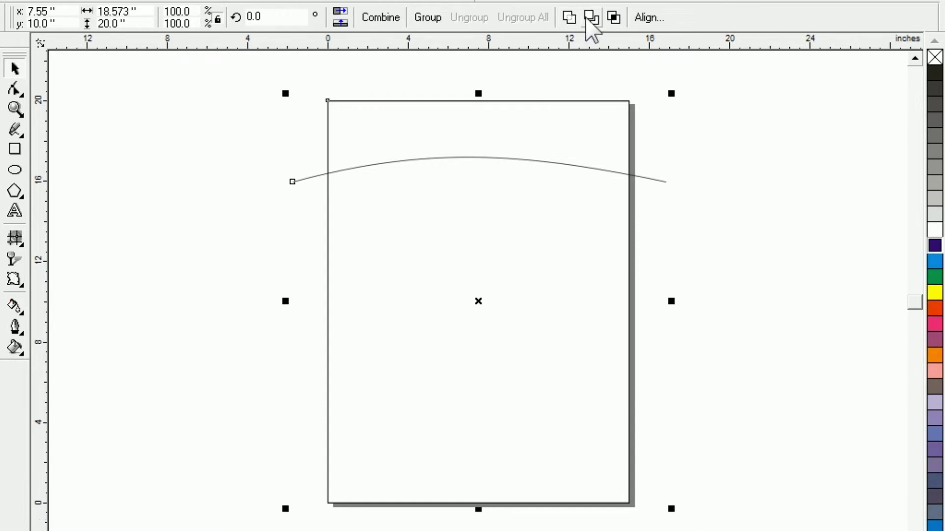
pyautogui.click(591, 19)
pyautogui.click(227, 149)
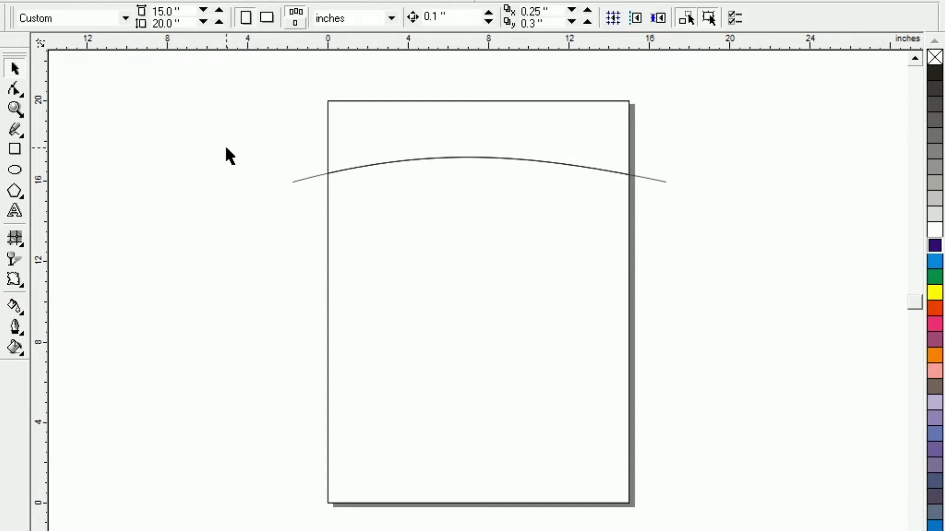
pyautogui.click(296, 182)
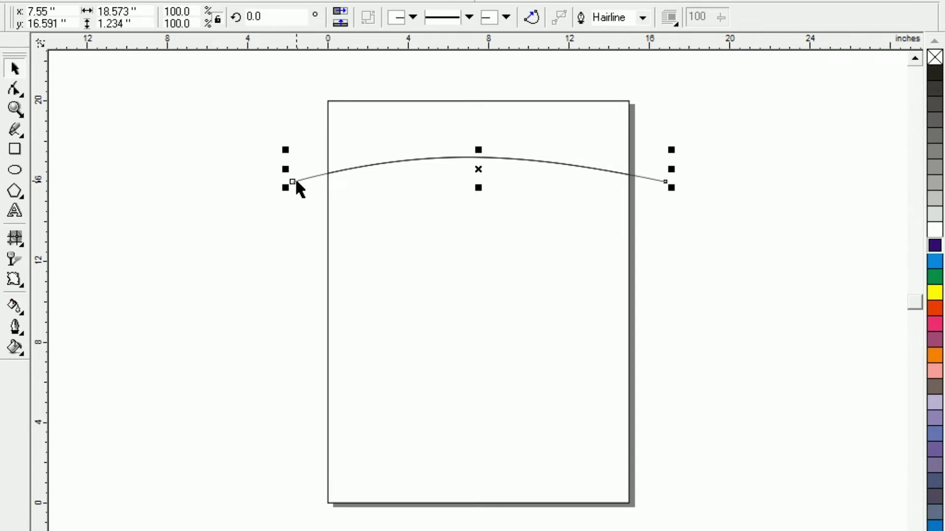
pyautogui.press('Delete')
# Step: Break the trimmed rectangle apart and select the top header piece
pyautogui.click(391, 112)
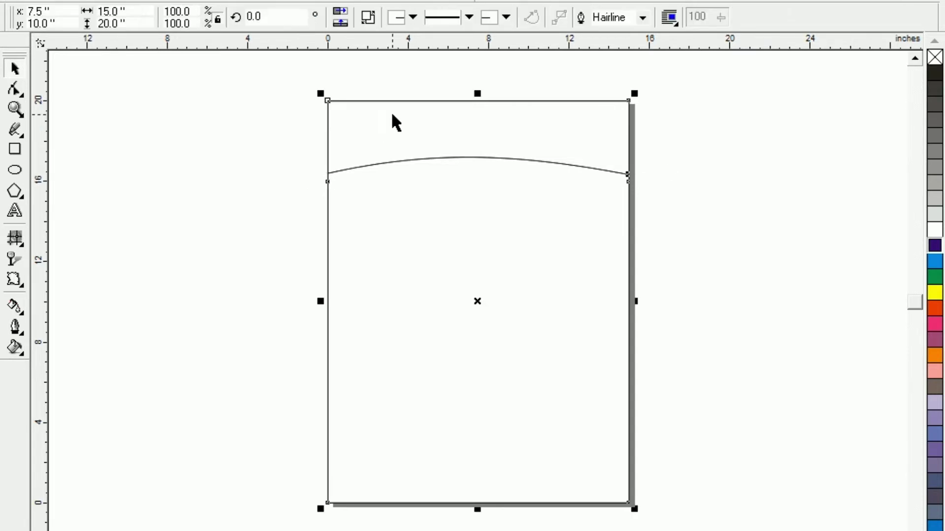
pyautogui.click(290, 154)
pyautogui.click(355, 145)
pyautogui.hotkey('ctrl', 'a')
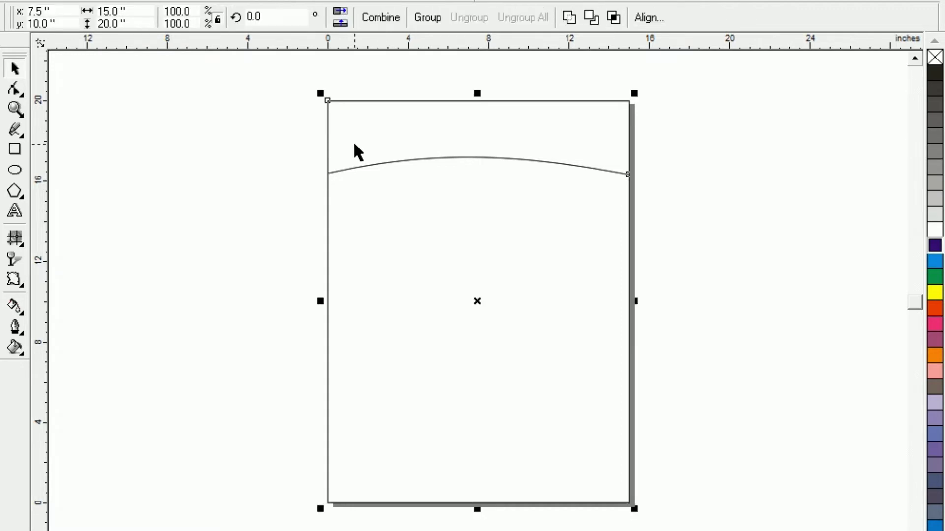
pyautogui.click(293, 156)
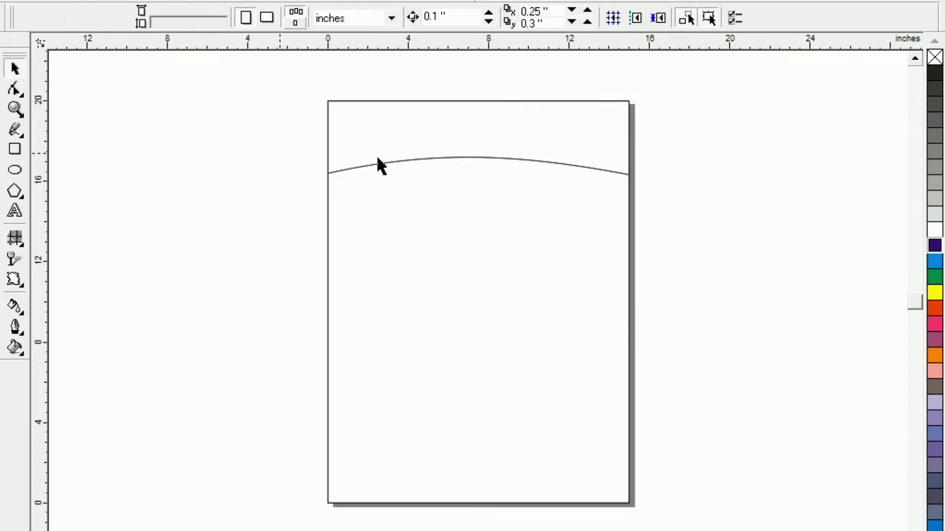
pyautogui.click(394, 128)
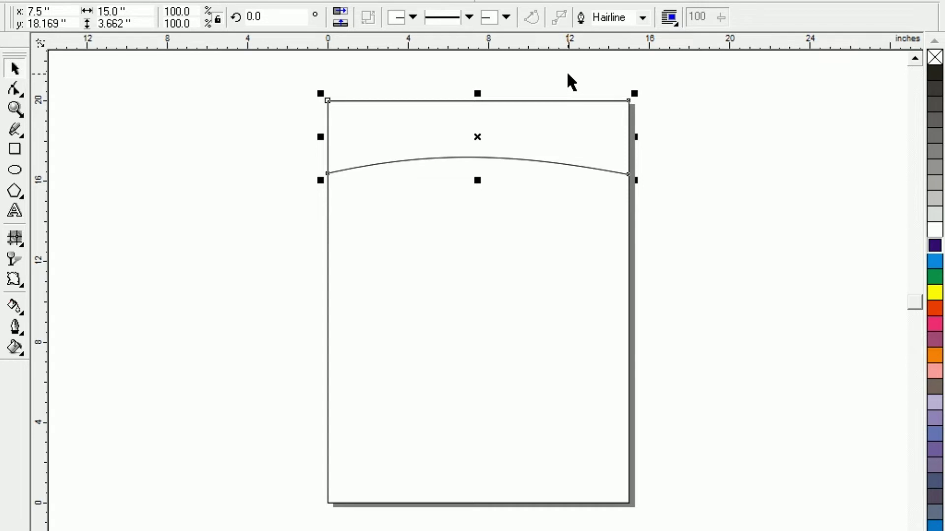
# Step: Fill the curved header shape dark purple
pyautogui.click(933, 246)
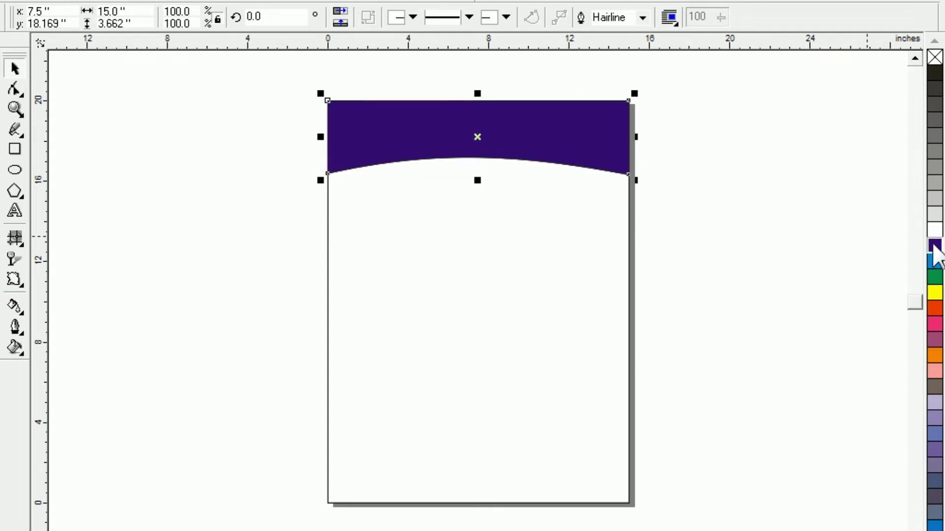
pyautogui.click(599, 378)
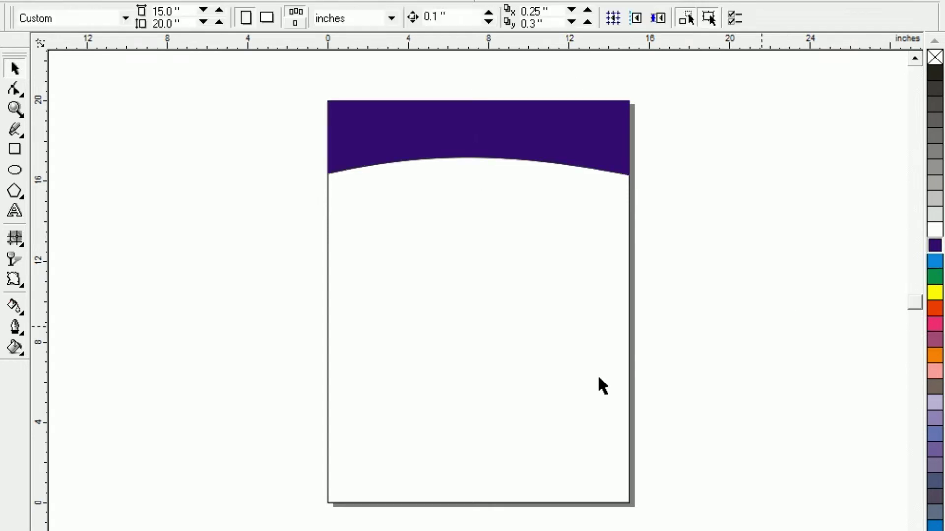
pyautogui.click(440, 129)
# Step: Add a slightly lower copy of the header filled white with no outline
pyautogui.moveTo(474, 143); pyautogui.dragTo(472, 144)
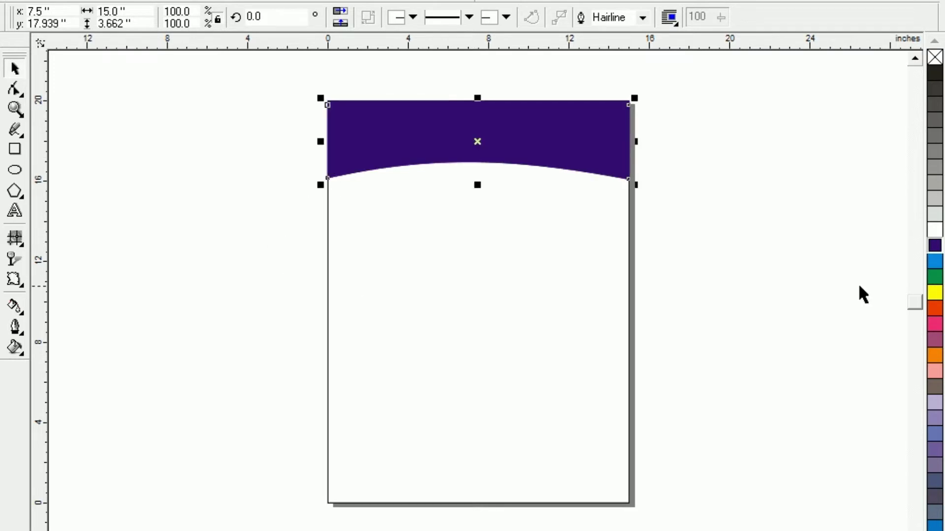
pyautogui.click(938, 229)
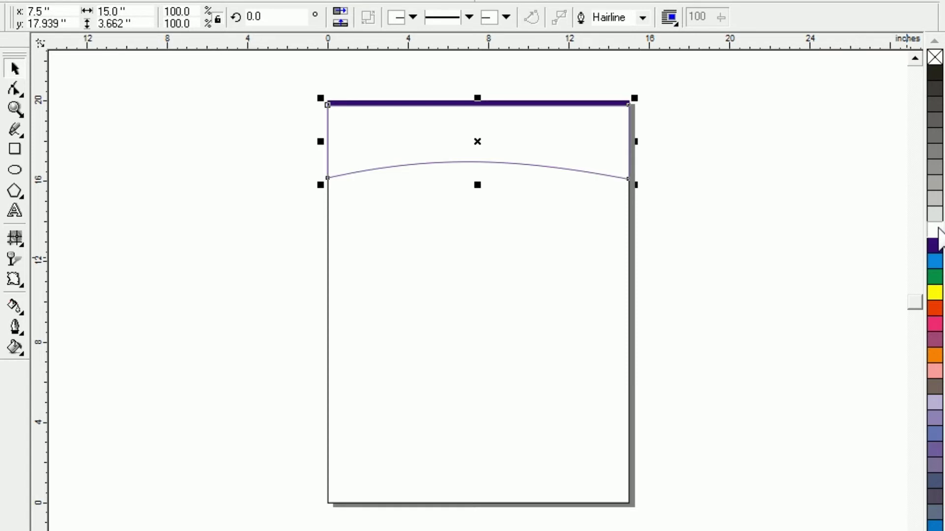
pyautogui.rightClick(938, 229)
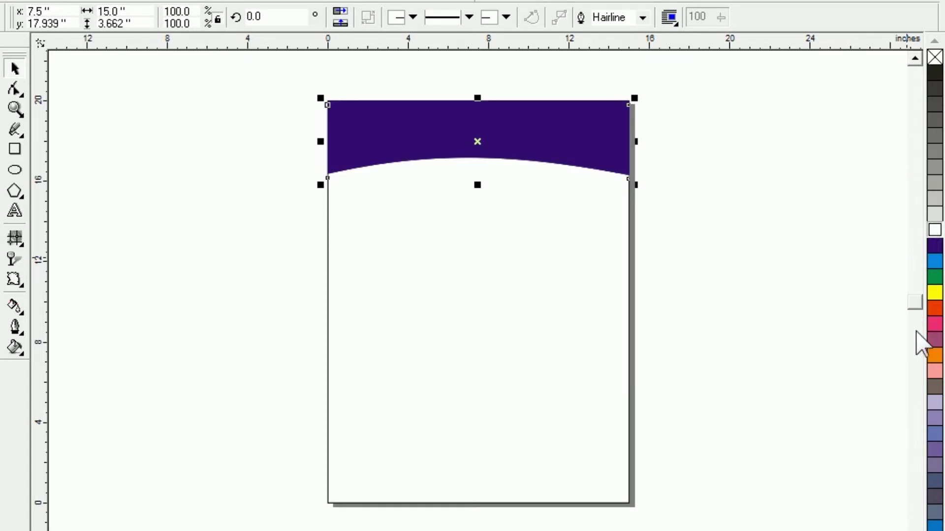
pyautogui.click(506, 333)
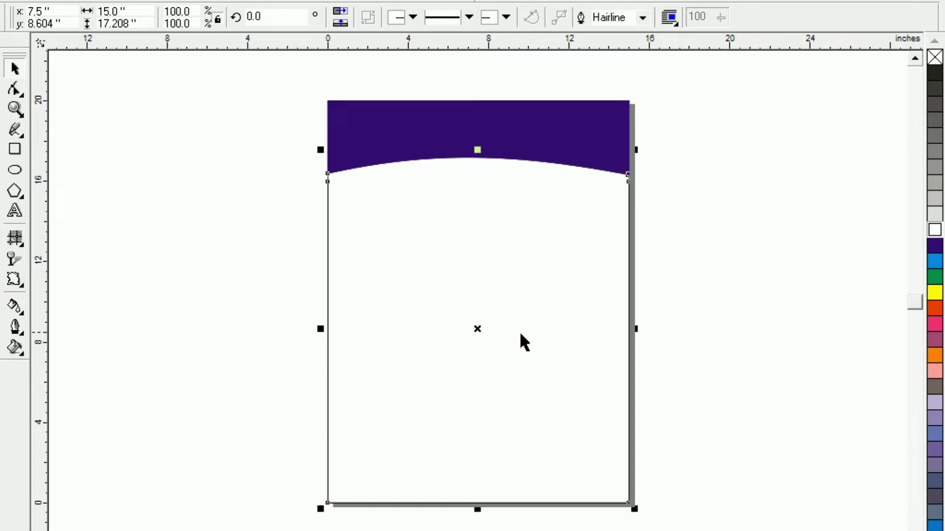
# Step: Fill the large lower body shape light grey, zooming in to check the white strip
pyautogui.click(937, 217)
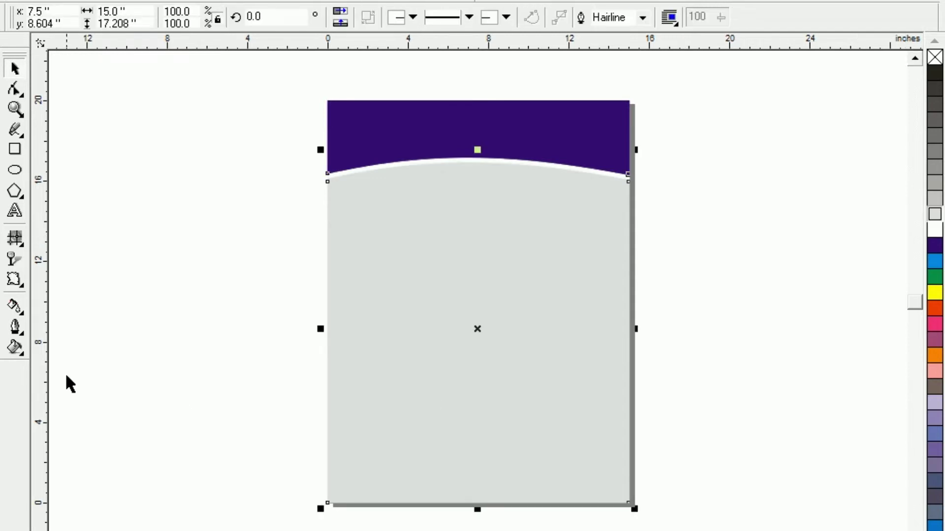
pyautogui.click(242, 296)
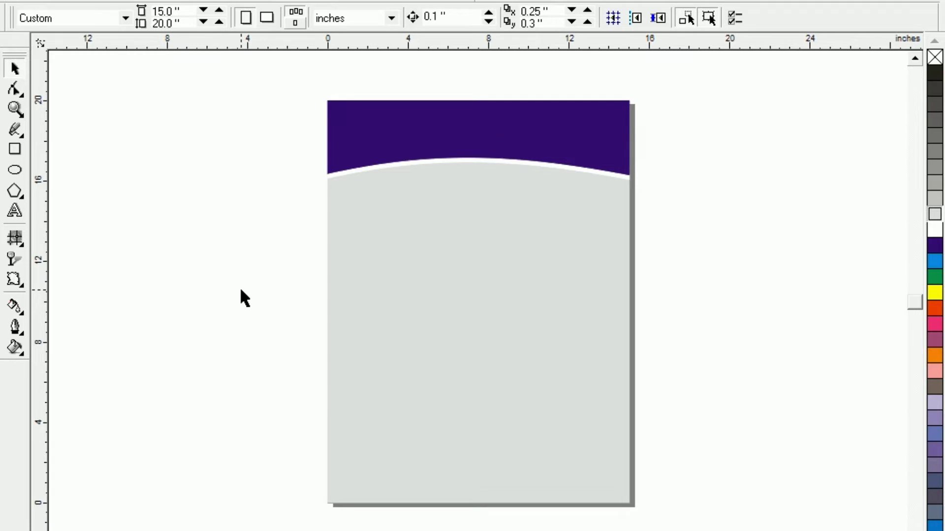
pyautogui.press('z')
pyautogui.moveTo(276, 140); pyautogui.dragTo(657, 217)
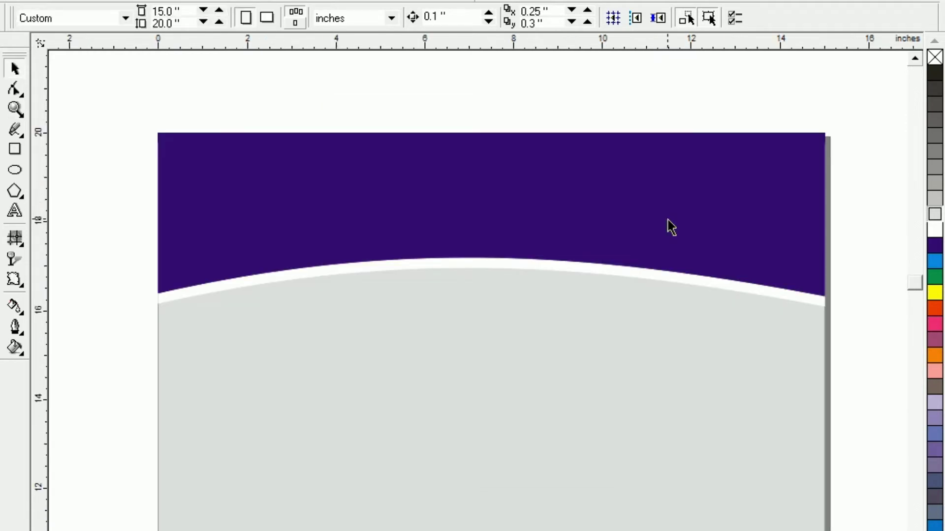
pyautogui.press('F3')
pyautogui.click(360, 272)
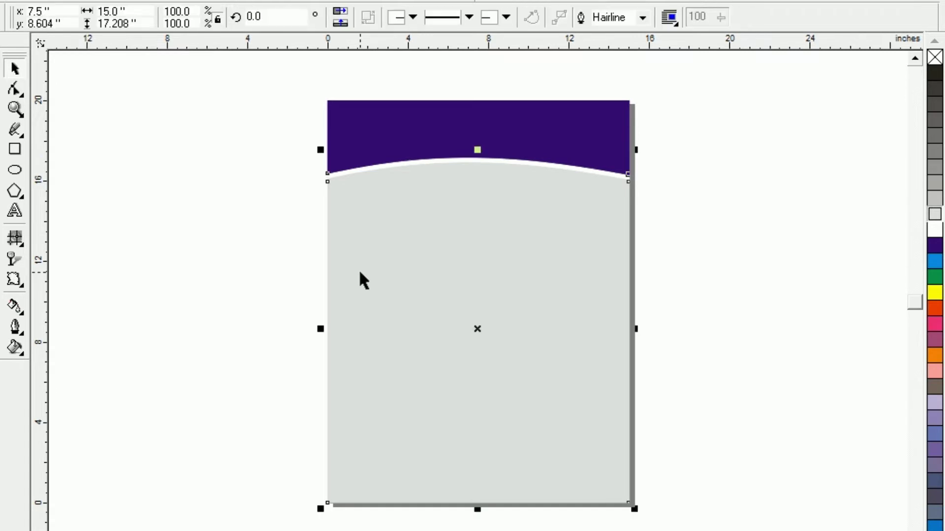
pyautogui.click(258, 292)
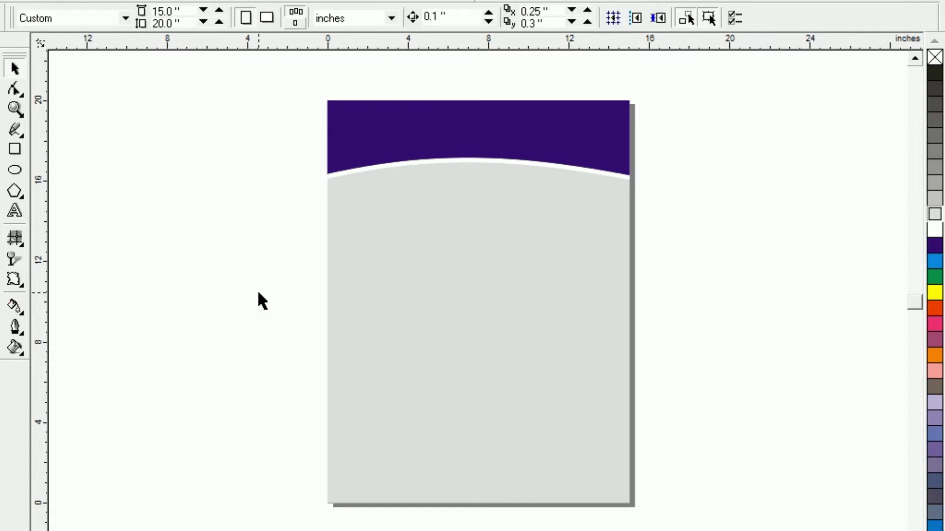
pyautogui.click(15, 154)
# Step: Draw a 3 × 3 inch square on the canvas left of the page
pyautogui.moveTo(136, 220); pyautogui.dragTo(193, 279)
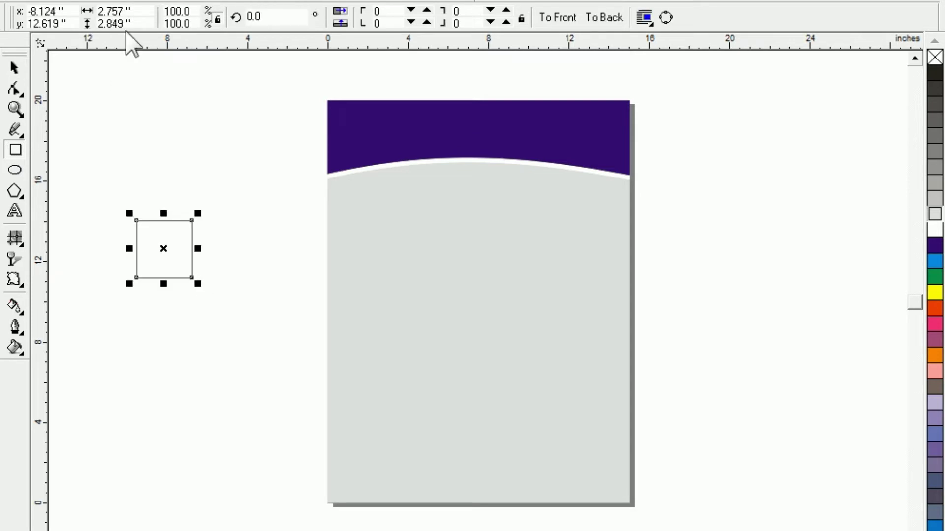
pyautogui.doubleClick(142, 11)
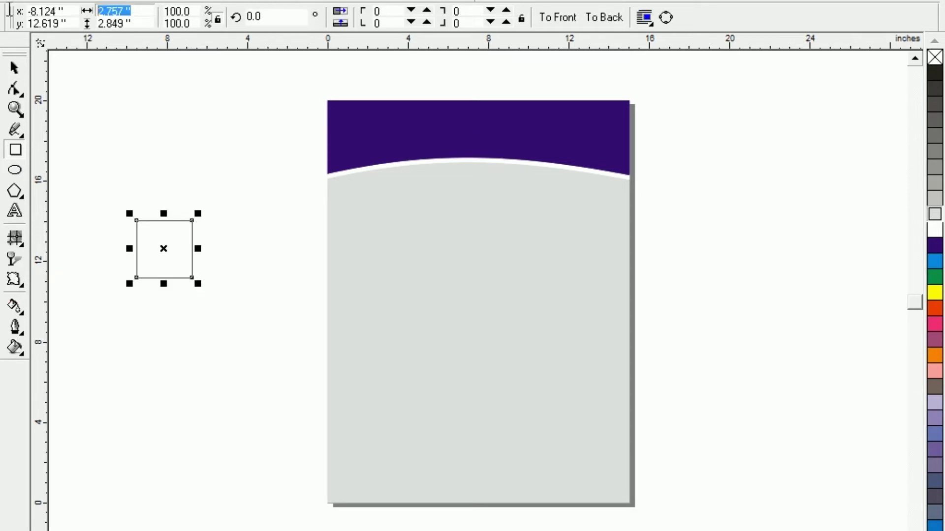
pyautogui.write('3')
pyautogui.press('Tab')
pyautogui.write('3')
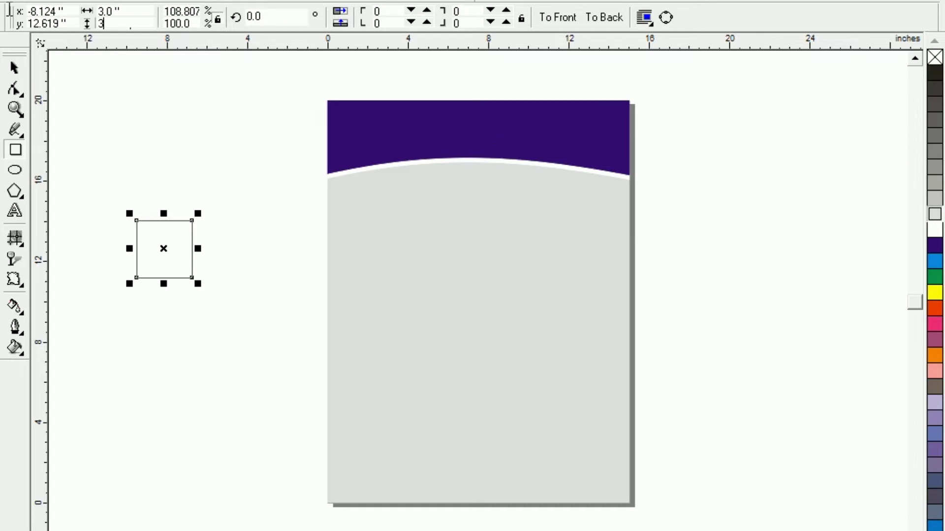
pyautogui.press('Return')
pyautogui.click(14, 68)
pyautogui.click(132, 166)
pyautogui.click(172, 261)
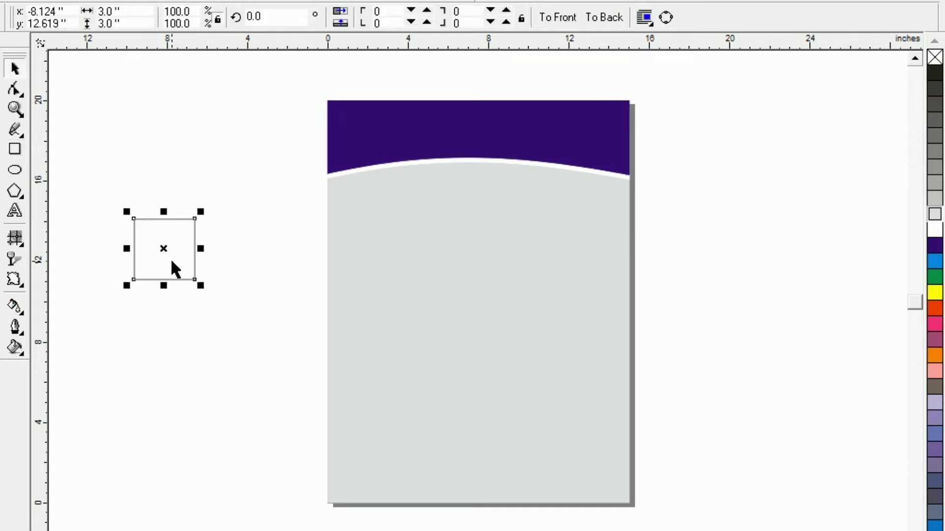
# Step: Turn the square into a right triangle by deleting a corner node, and fill it dark purple
pyautogui.click(15, 88)
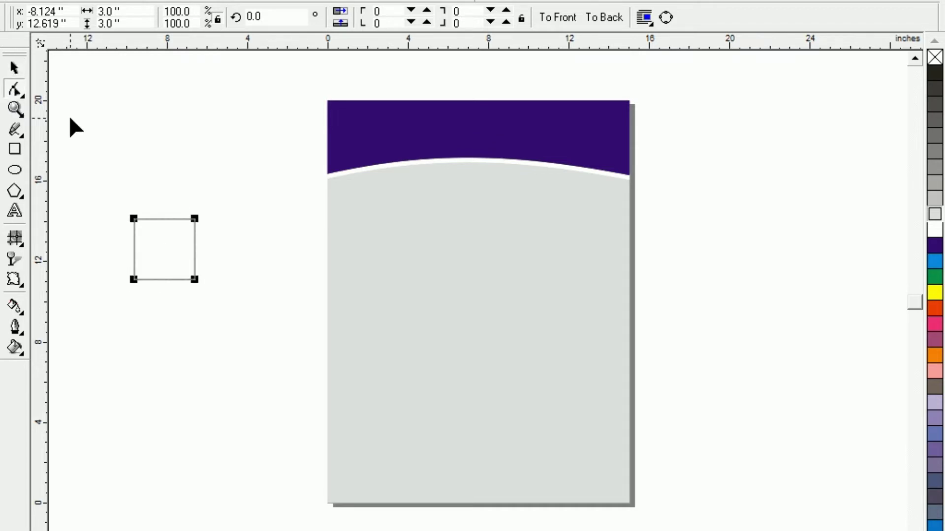
pyautogui.hotkey('ctrl', 'q')
pyautogui.press('Delete')
pyautogui.click(14, 68)
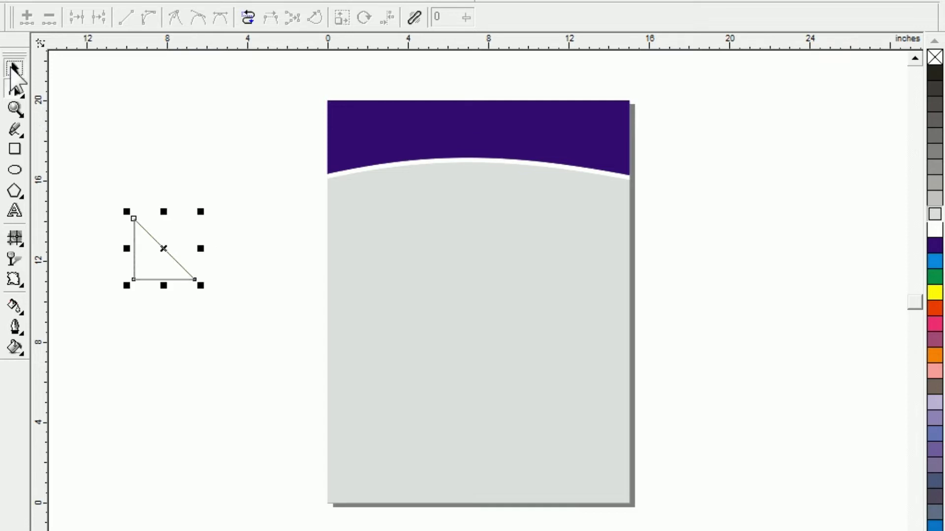
pyautogui.click(146, 259)
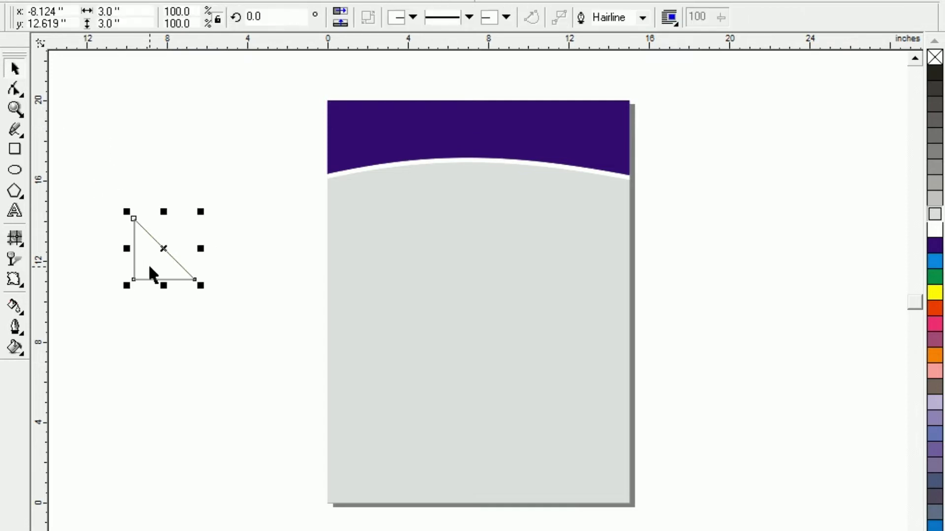
pyautogui.click(938, 247)
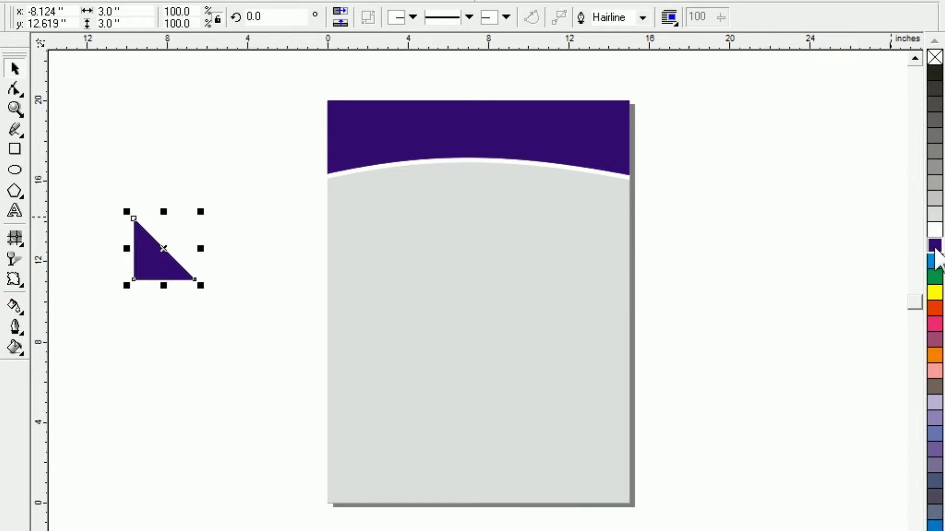
pyautogui.click(187, 309)
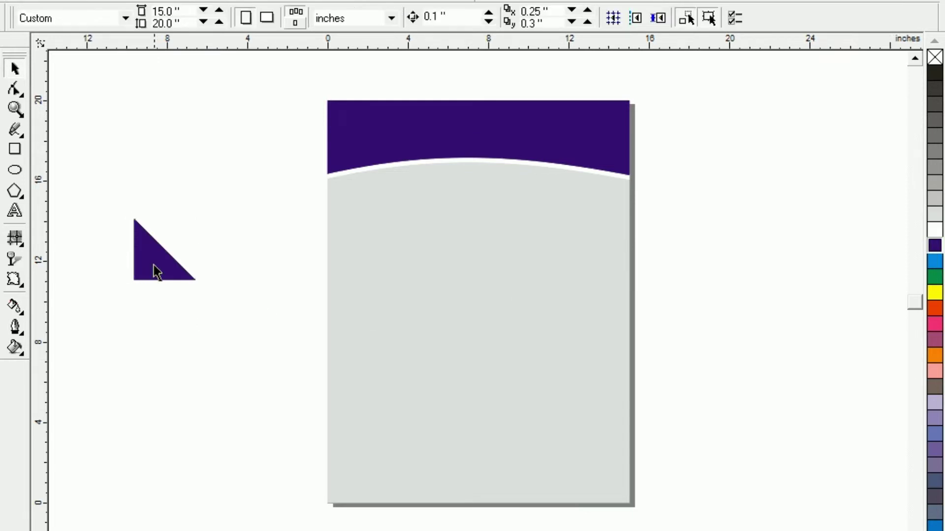
# Step: Align the purple triangle to the bottom-left corner of the grey body shape
pyautogui.click(156, 270)
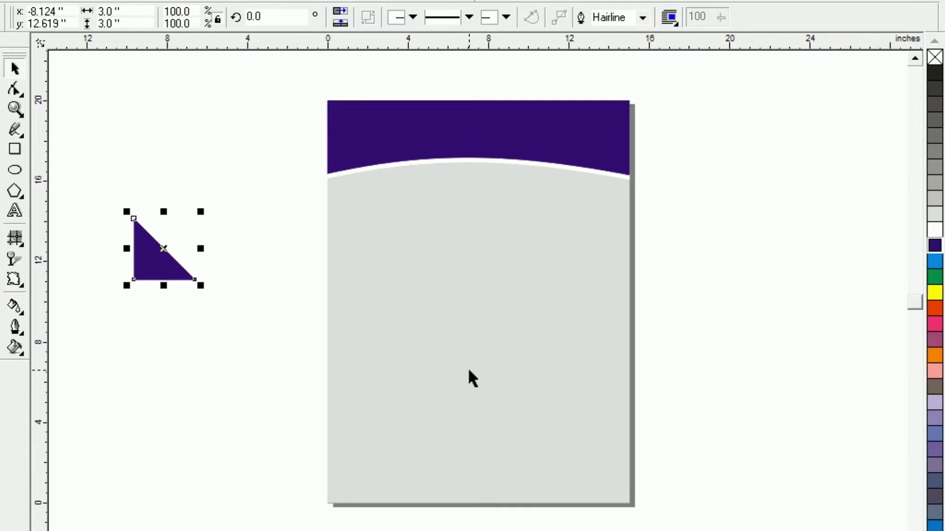
pyautogui.keyDown('shift'); pyautogui.click(482, 393); pyautogui.keyUp('shift')
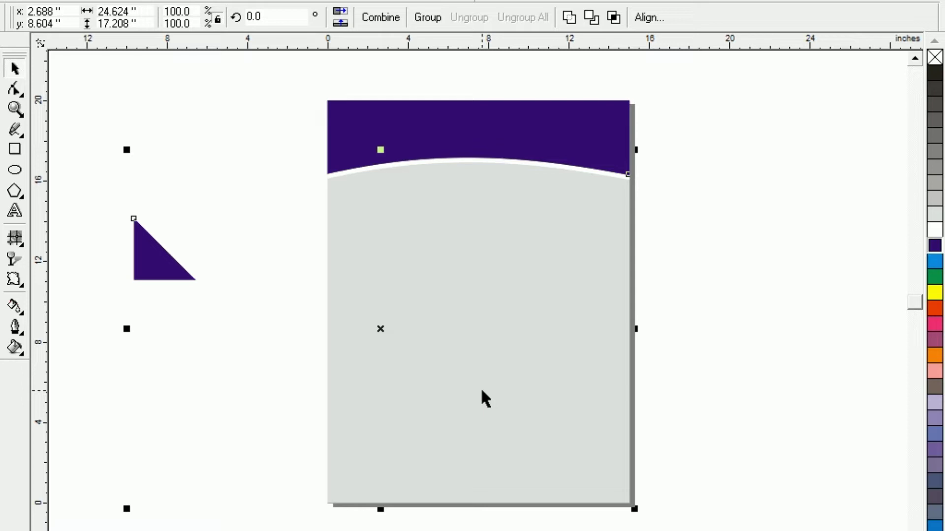
pyautogui.click(655, 19)
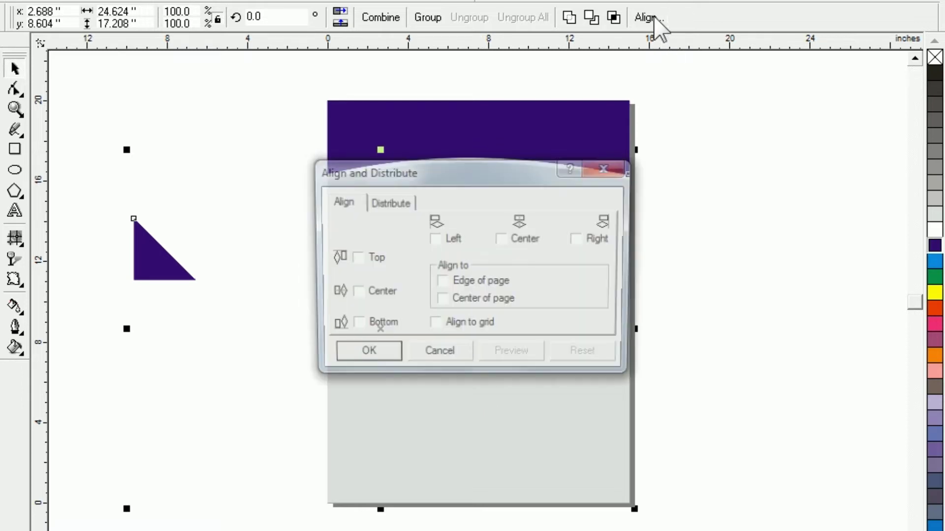
pyautogui.click(353, 326)
pyautogui.click(446, 240)
pyautogui.click(363, 357)
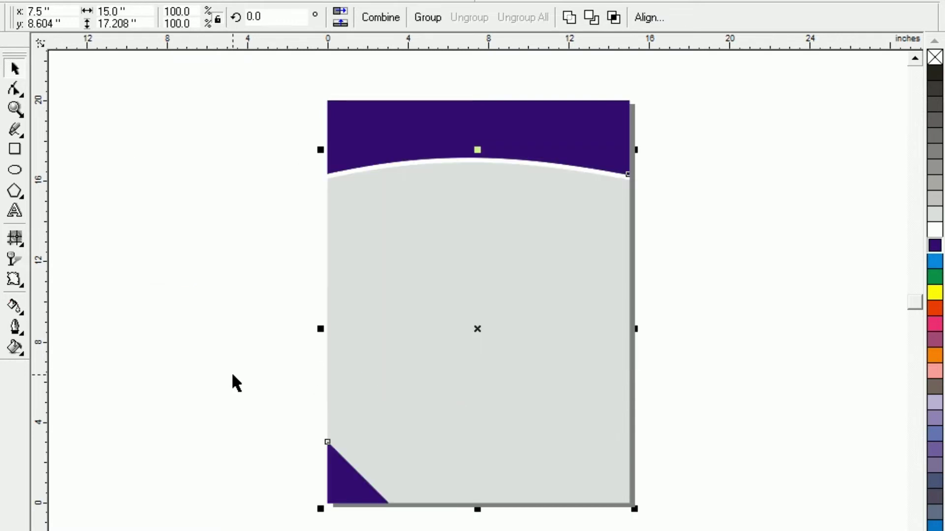
pyautogui.click(232, 375)
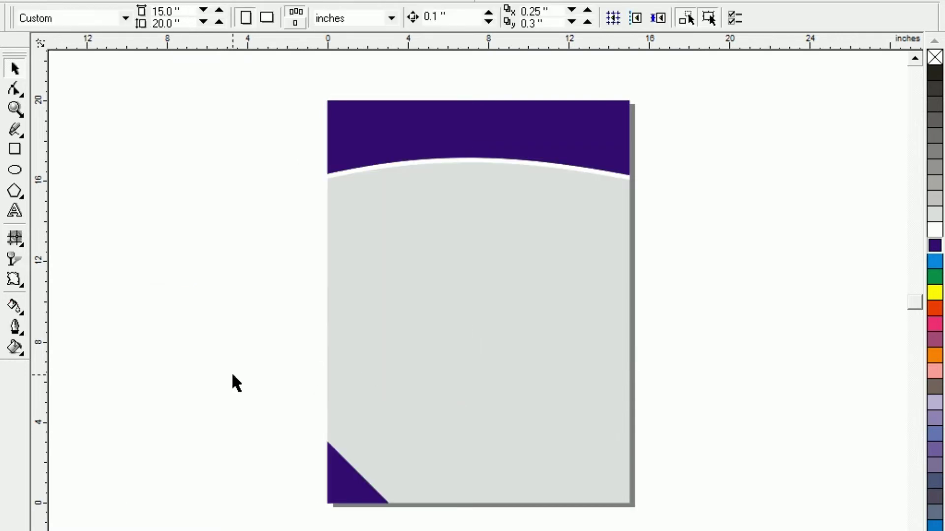
# Step: Mirror a copy of the triangle and align it to the grey body's bottom-right corner
pyautogui.click(341, 500)
pyautogui.moveTo(320, 473); pyautogui.dragTo(320, 474)
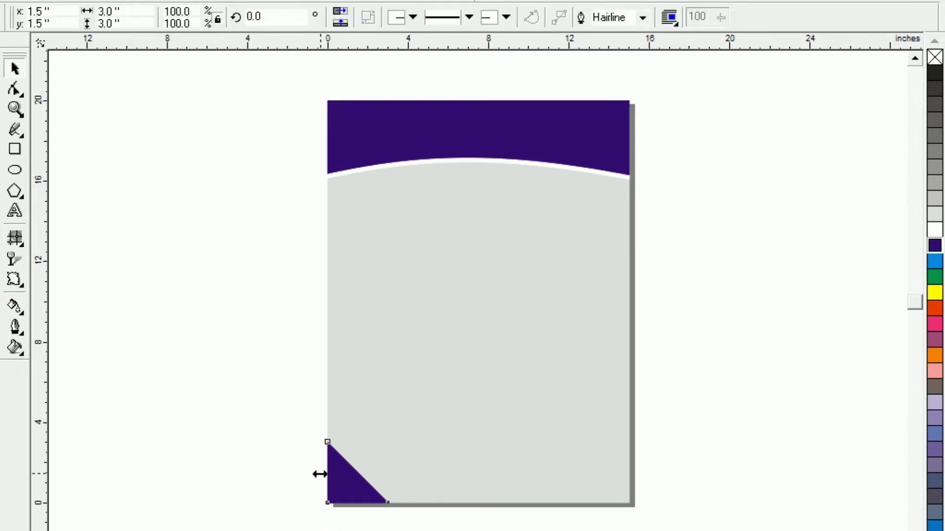
pyautogui.moveTo(321, 474); pyautogui.dragTo(391, 480)
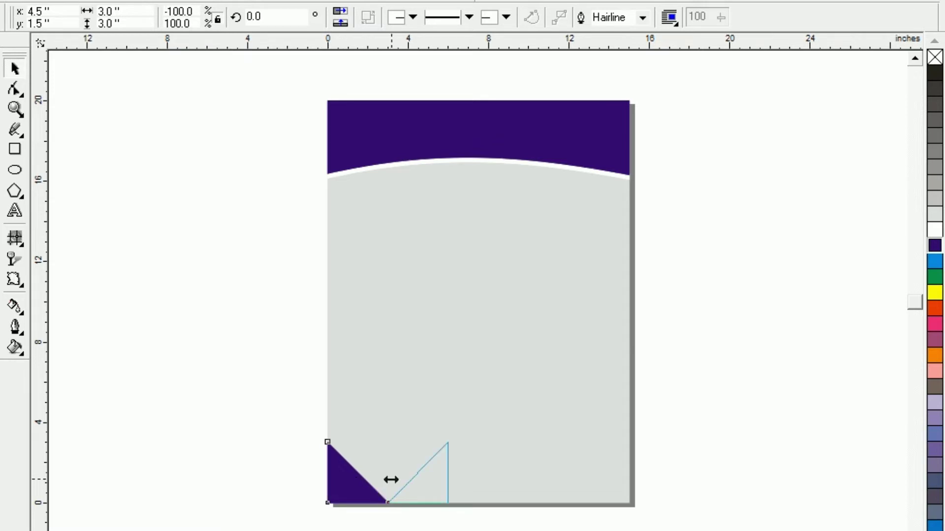
pyautogui.moveTo(391, 480); pyautogui.dragTo(392, 479)
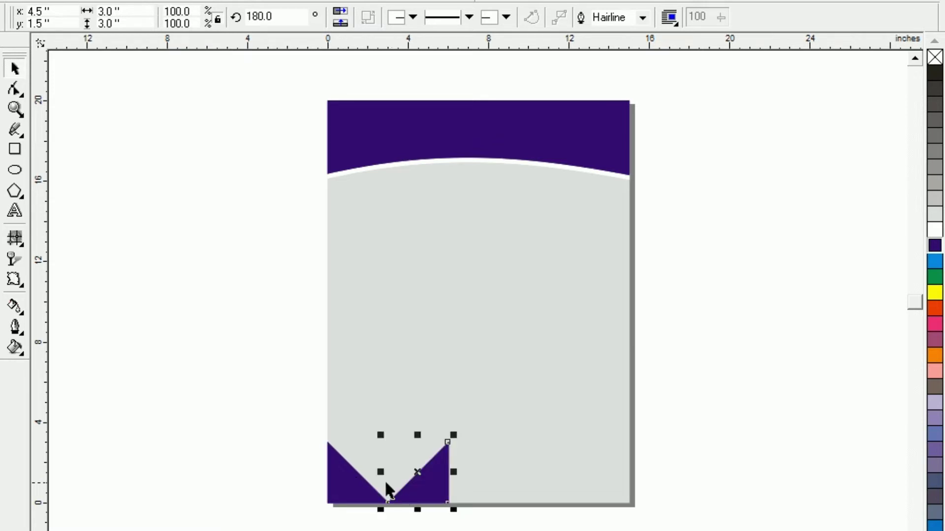
pyautogui.click(215, 417)
pyautogui.click(438, 500)
pyautogui.keyDown('shift'); pyautogui.click(512, 350); pyautogui.keyUp('shift')
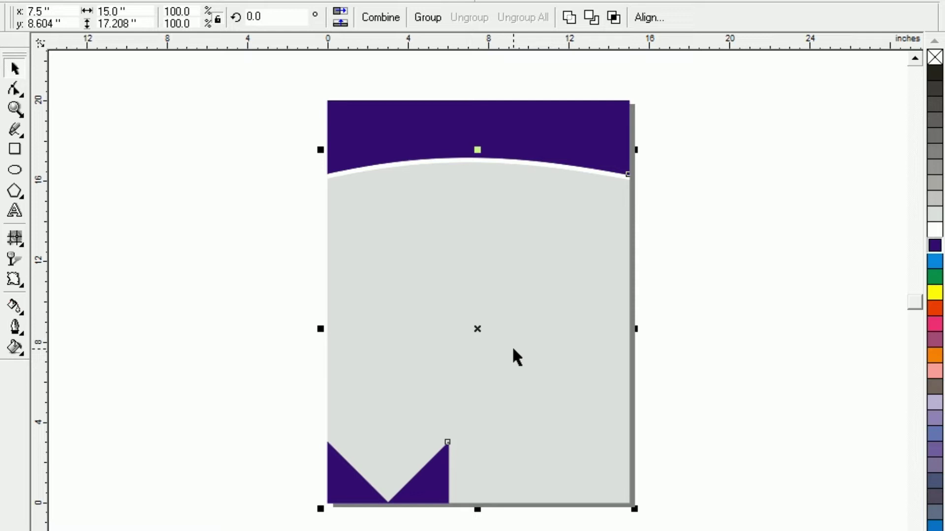
pyautogui.press('r')
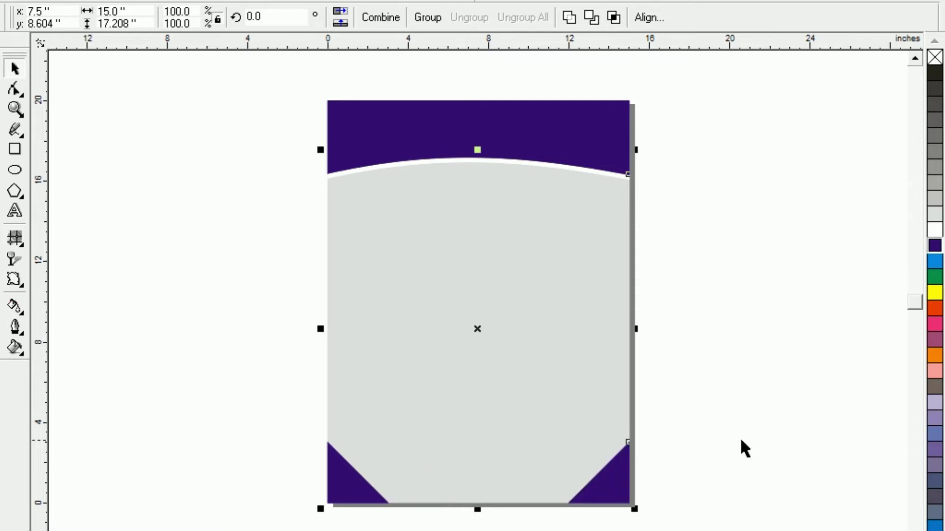
pyautogui.click(741, 441)
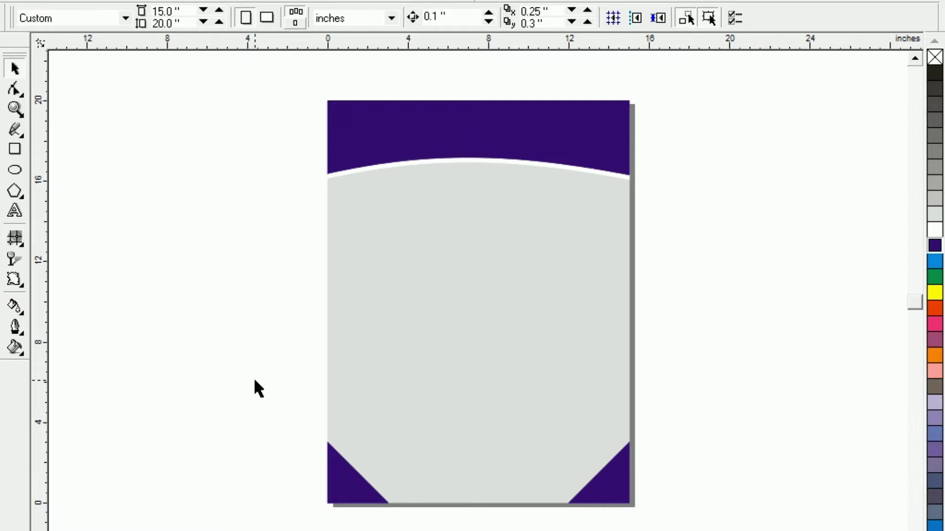
# Step: Give the purple header a radial fountain transparency that glows white in the centre
pyautogui.click(359, 136)
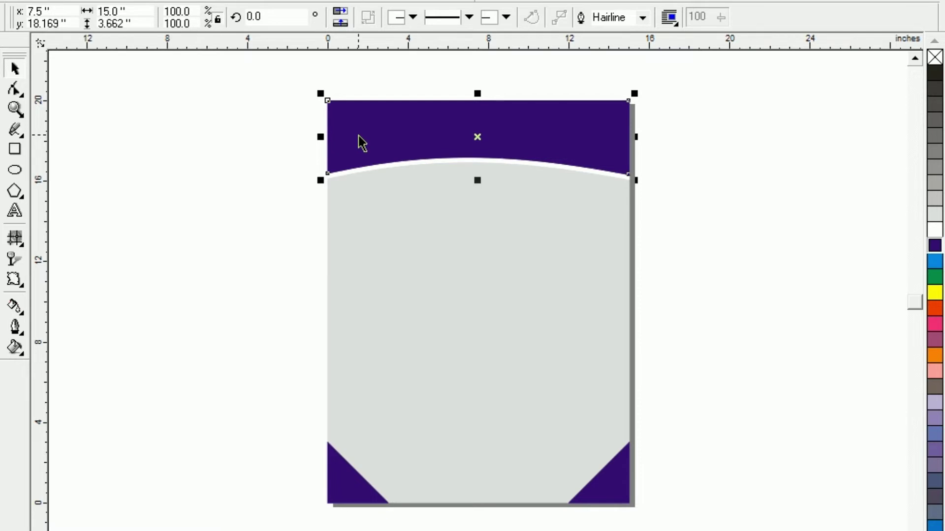
pyautogui.click(13, 259)
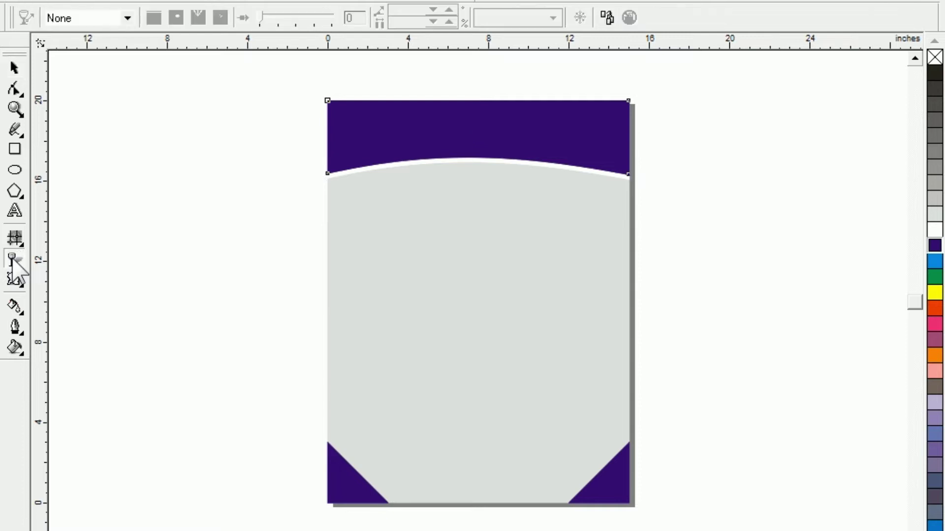
pyautogui.click(91, 20)
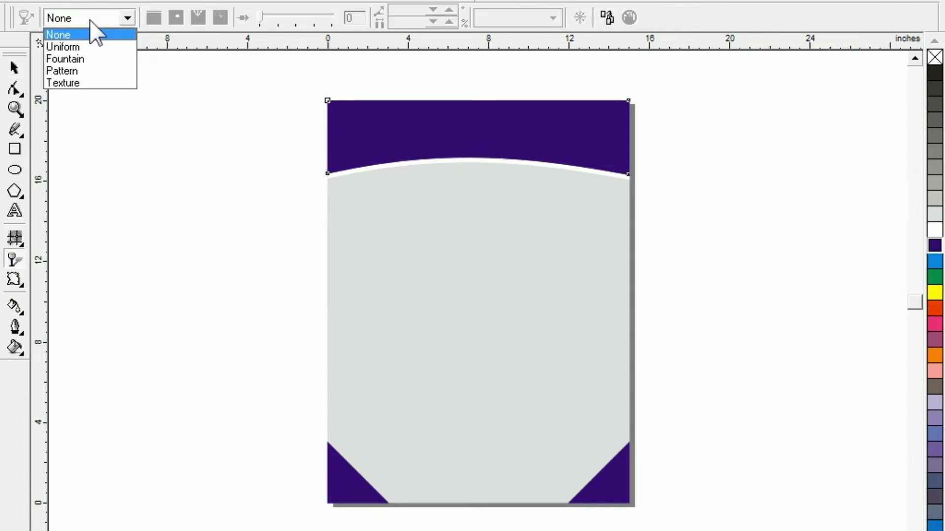
pyautogui.click(72, 58)
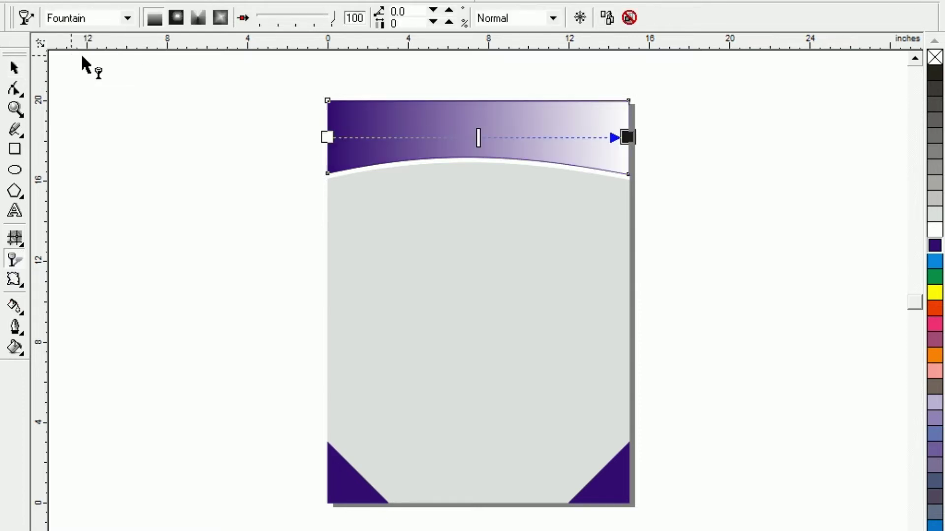
pyautogui.click(175, 20)
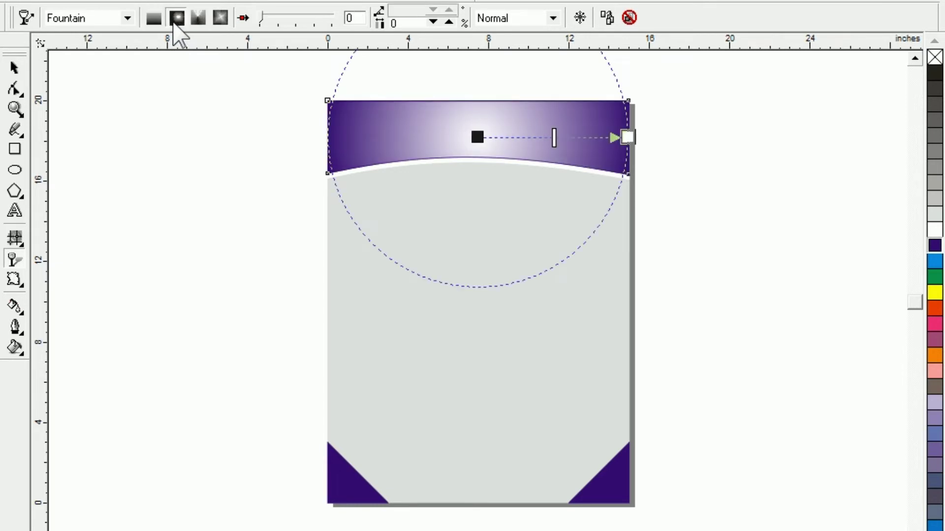
# Step: Remove the outline from the grey body shape
pyautogui.click(15, 68)
pyautogui.click(112, 195)
pyautogui.click(484, 129)
pyautogui.click(154, 301)
pyautogui.click(443, 323)
pyautogui.rightClick(934, 57)
pyautogui.click(262, 223)
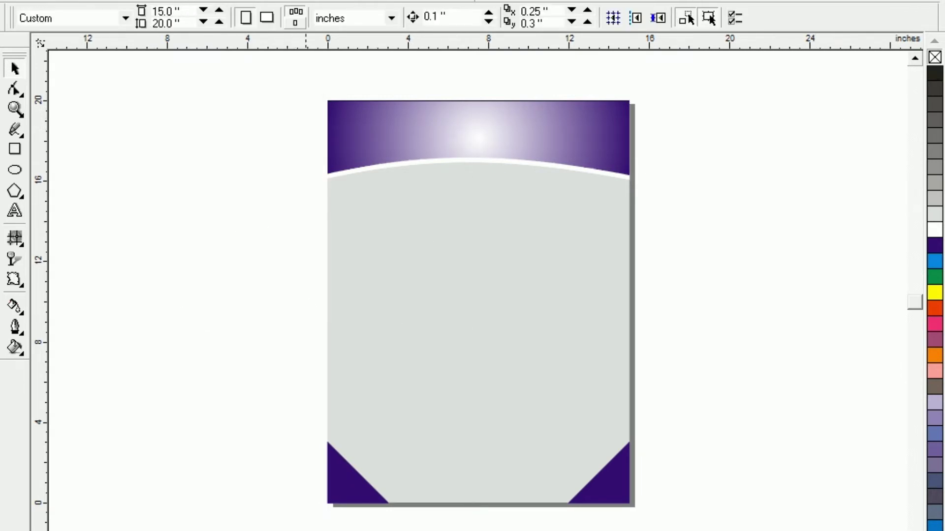
pyautogui.click(343, 498)
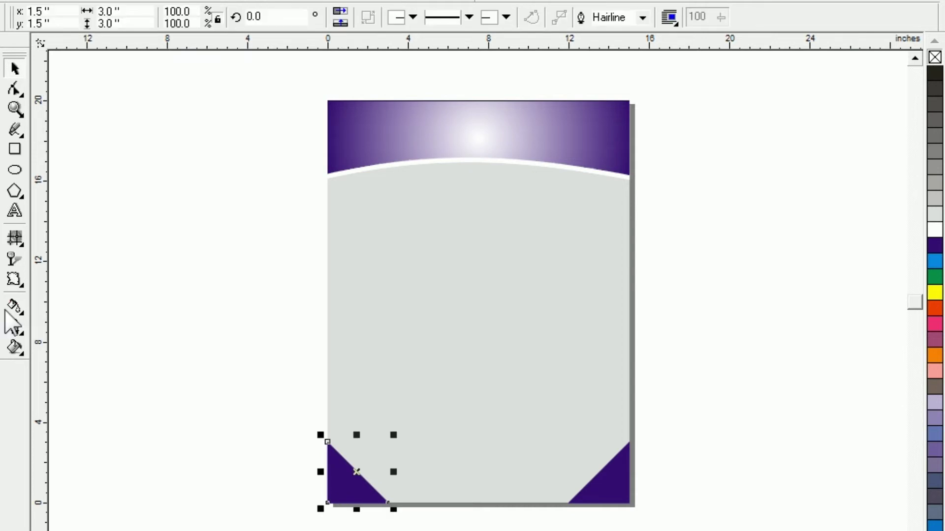
# Step: Apply a radial fountain transparency to the bottom-left purple triangle
pyautogui.click(12, 260)
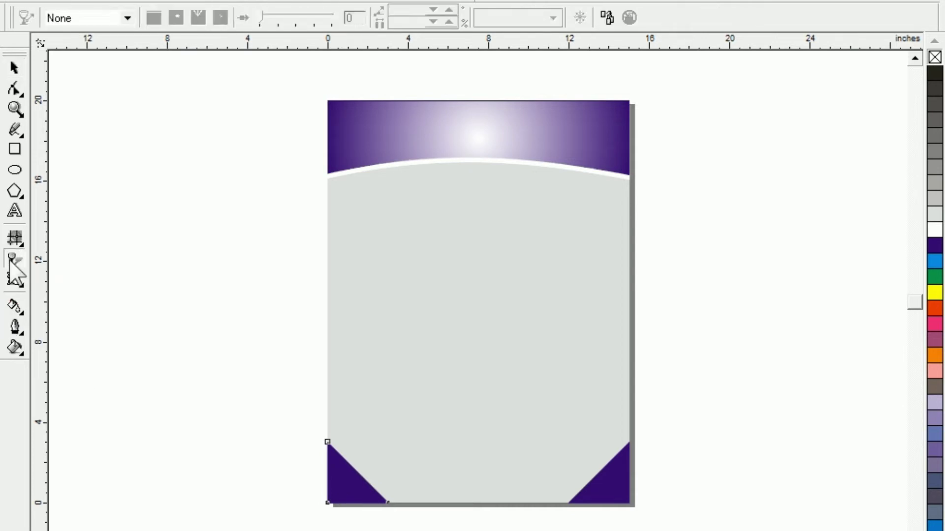
pyautogui.click(76, 19)
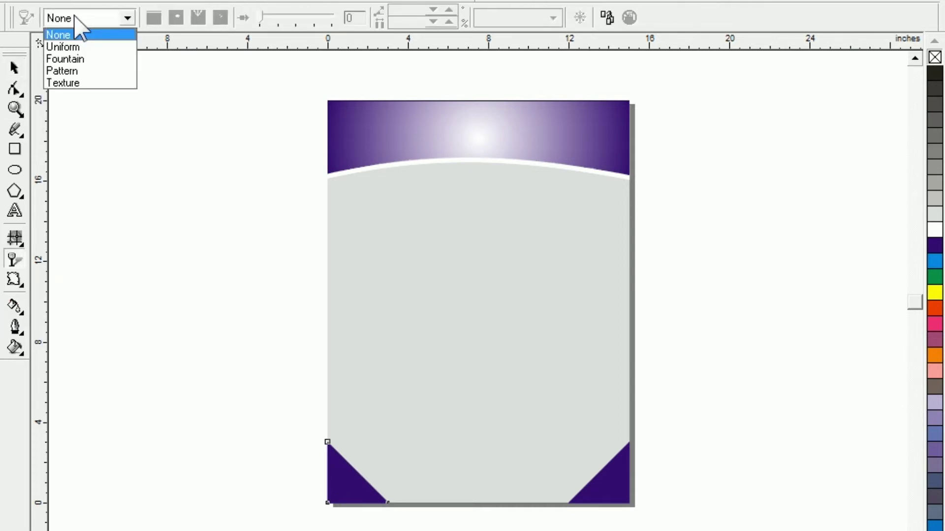
pyautogui.click(59, 61)
pyautogui.click(176, 18)
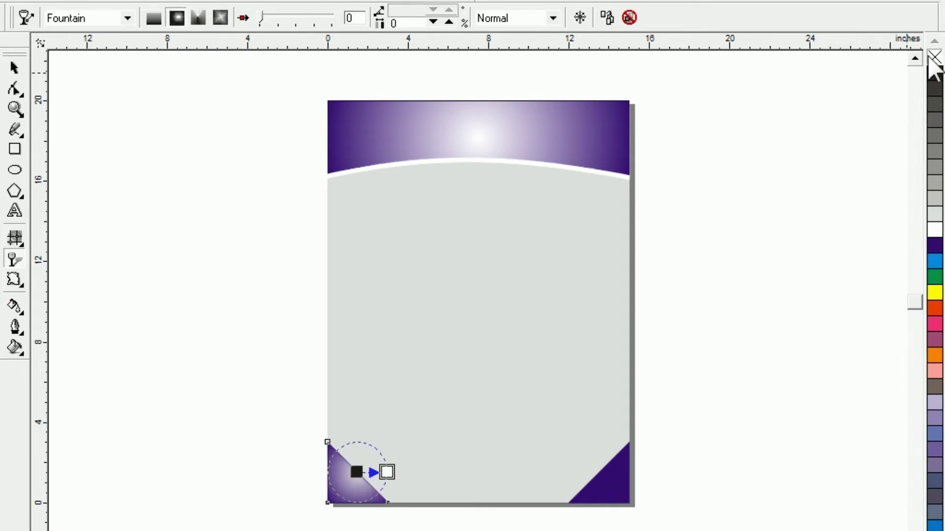
pyautogui.click(224, 317)
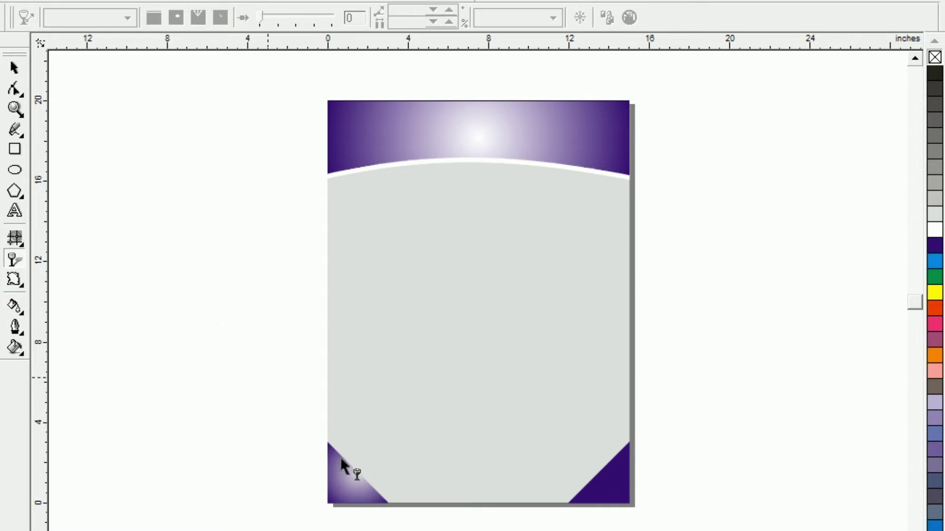
# Step: Apply the same radial fountain transparency to the bottom-right purple triangle
pyautogui.click(621, 497)
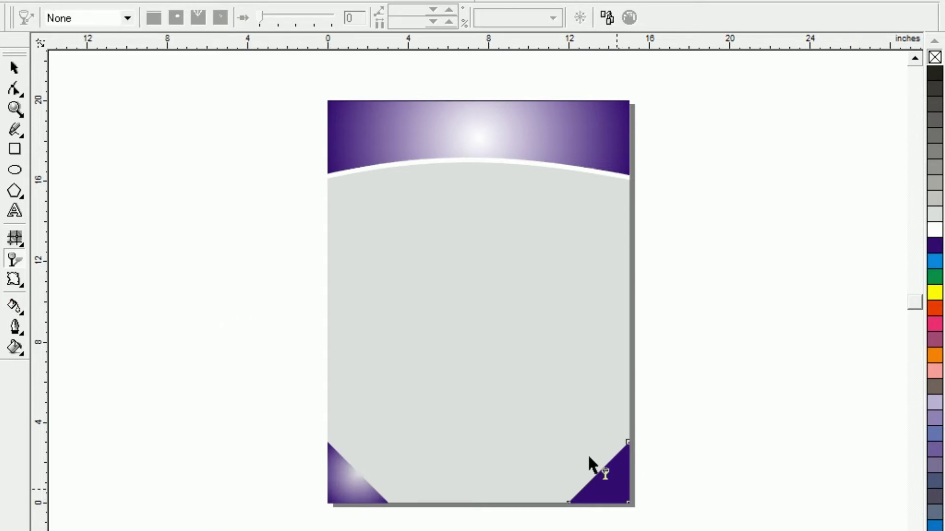
pyautogui.click(98, 18)
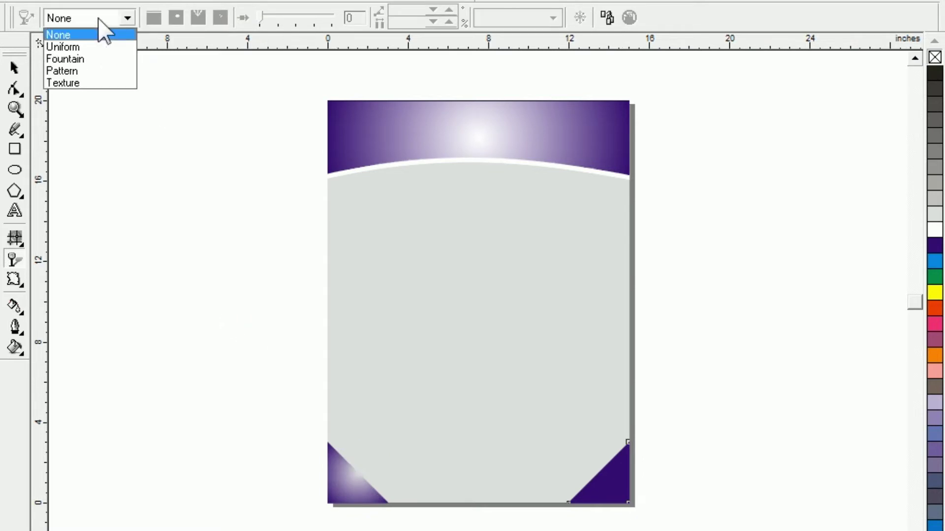
pyautogui.click(73, 59)
pyautogui.click(177, 18)
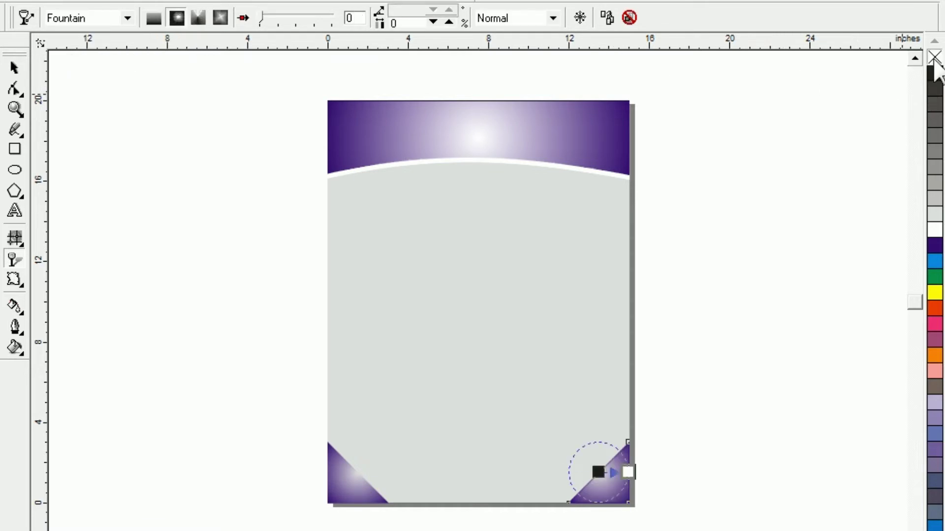
pyautogui.click(13, 67)
pyautogui.click(123, 239)
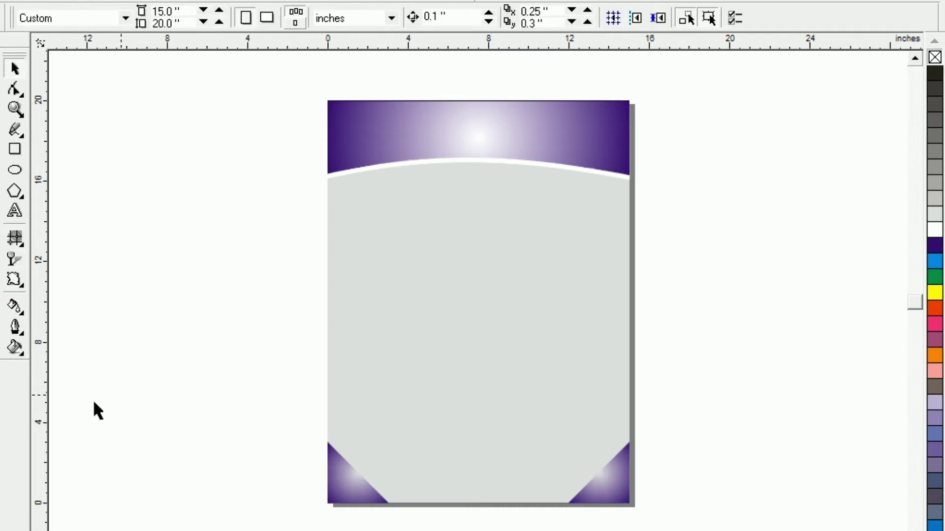
# Step: Draw a tall thin 0.597 × 14.199 inch bar and park it left of the page
pyautogui.click(15, 149)
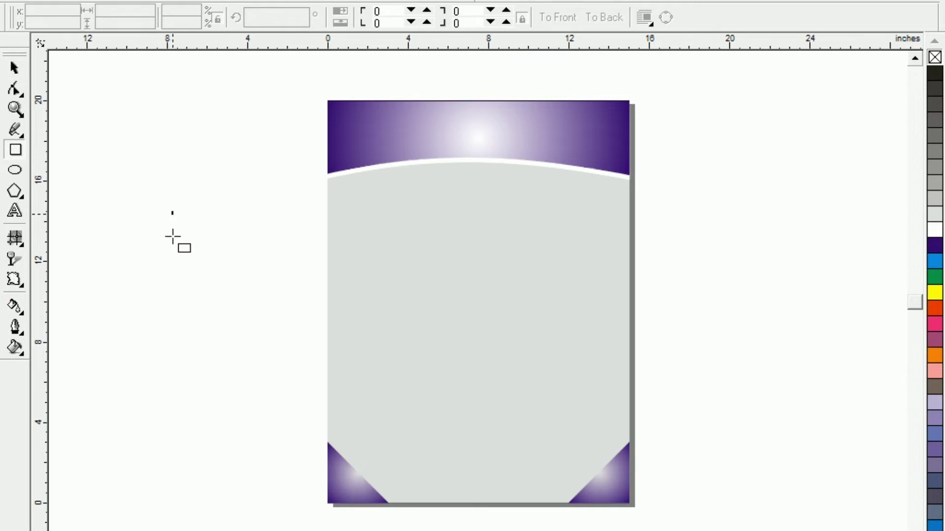
pyautogui.moveTo(172, 236); pyautogui.dragTo(185, 485)
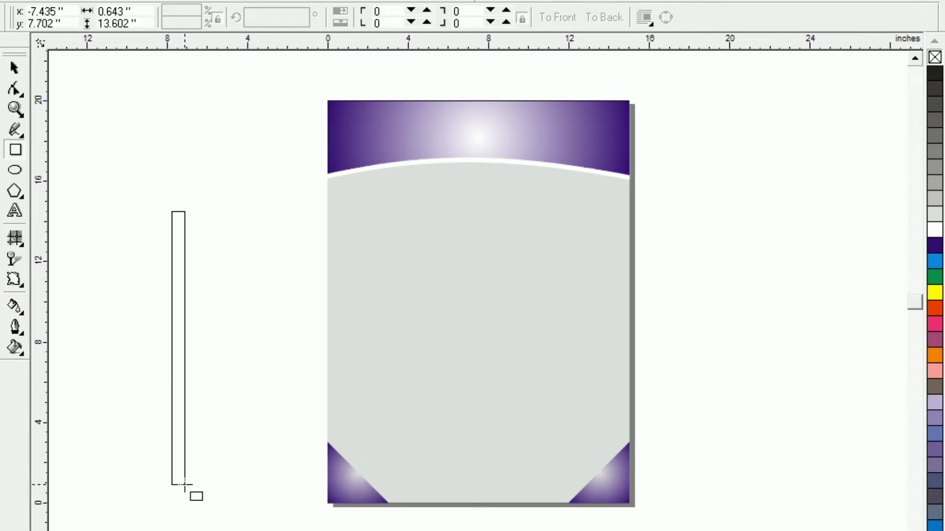
pyautogui.moveTo(185, 485); pyautogui.dragTo(184, 484)
pyautogui.moveTo(178, 346)
pyautogui.mouseDown()
pyautogui.moveTo(276, 342)
pyautogui.moveTo(332, 304)
pyautogui.mouseUp()
pyautogui.moveTo(332, 446); pyautogui.dragTo(332, 454)
pyautogui.click(209, 428)
pyautogui.click(14, 68)
pyautogui.click(336, 330)
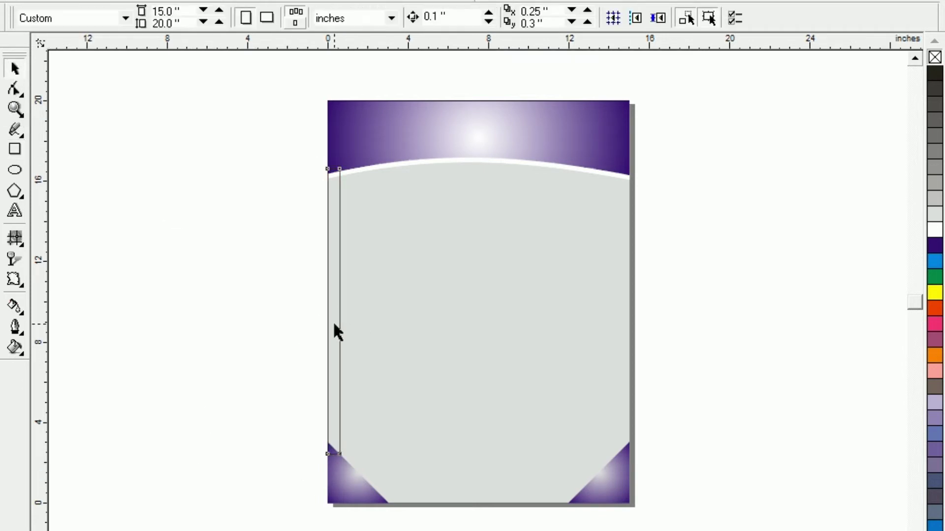
pyautogui.moveTo(333, 315); pyautogui.dragTo(226, 320)
# Step: Draw a diagonal freehand line across the bar and repeat copies to make six parallel lines
pyautogui.press('F5')
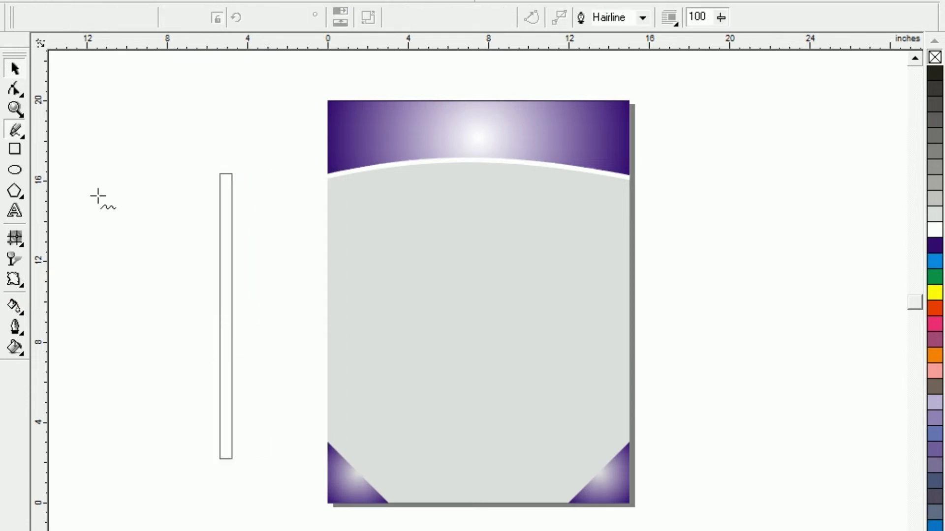
pyautogui.click(172, 179)
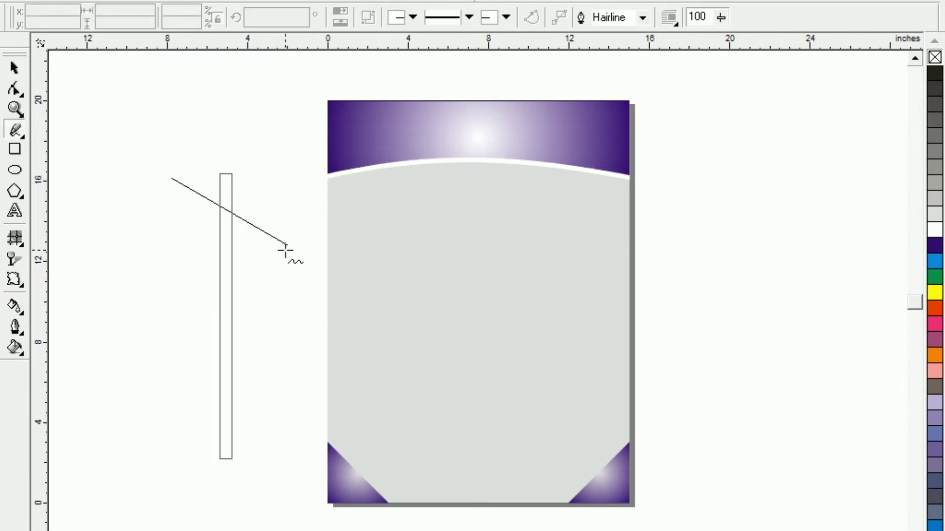
pyautogui.click(287, 244)
pyautogui.moveTo(230, 210); pyautogui.dragTo(216, 252)
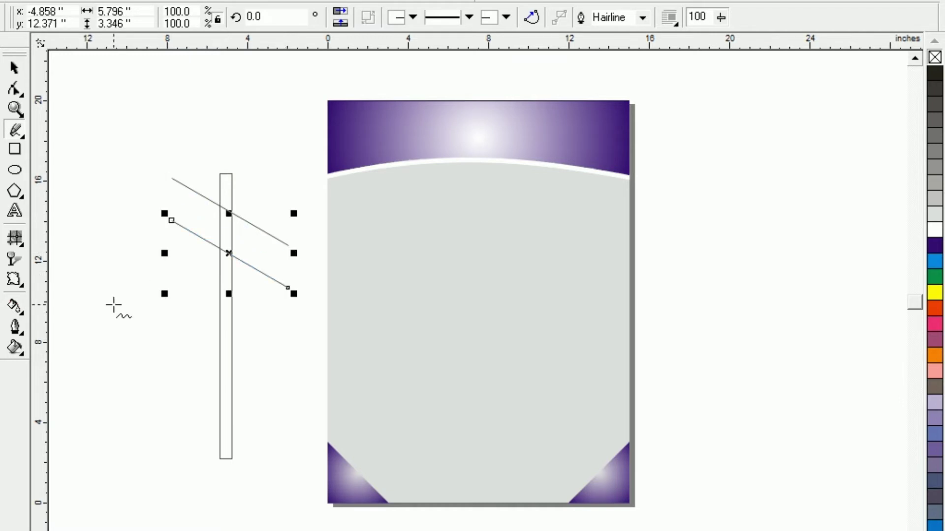
pyautogui.hotkey('ctrl', 'r')
pyautogui.hotkey('ctrl', 'r')
pyautogui.hotkey('ctrl', 'r')
pyautogui.hotkey('ctrl', 'r')
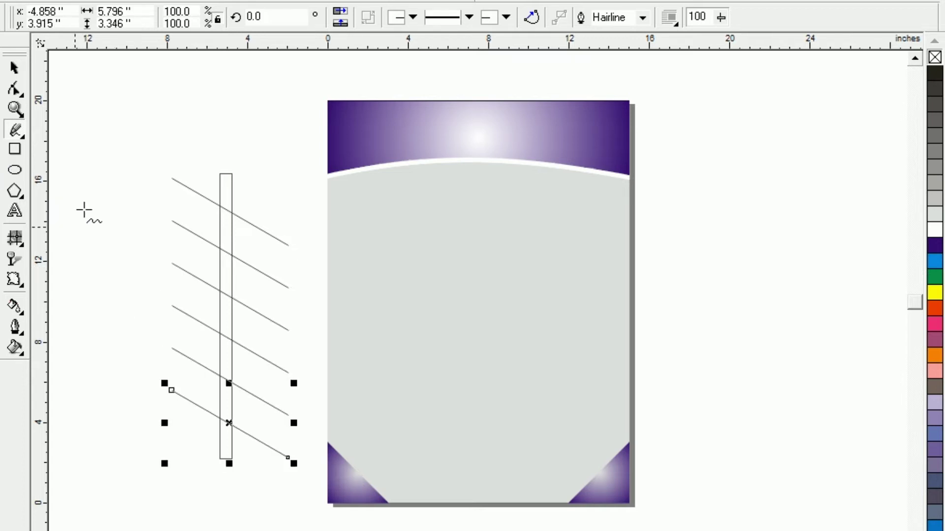
# Step: Intersect the bar with the diagonal lines and move the cut bar right of the page
pyautogui.click(13, 68)
pyautogui.click(98, 141)
pyautogui.moveTo(178, 277); pyautogui.dragTo(308, 521)
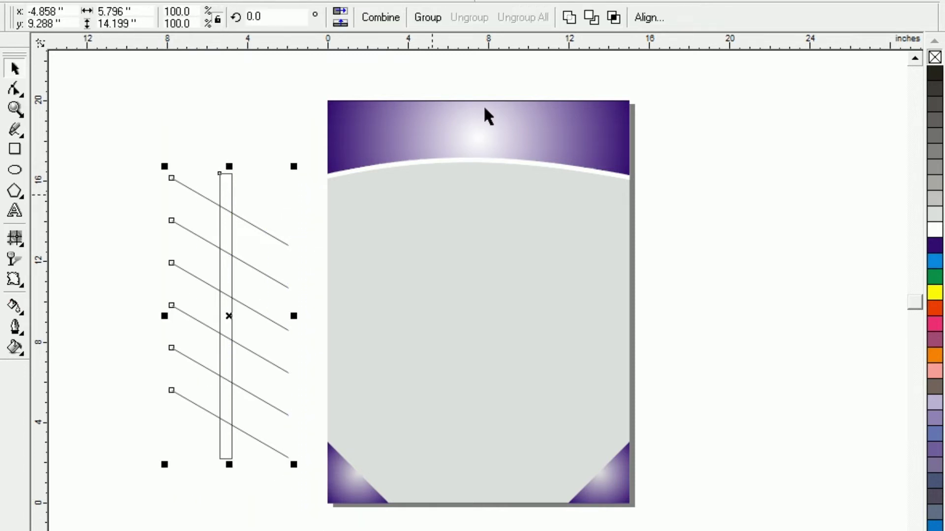
pyautogui.click(591, 18)
pyautogui.click(203, 94)
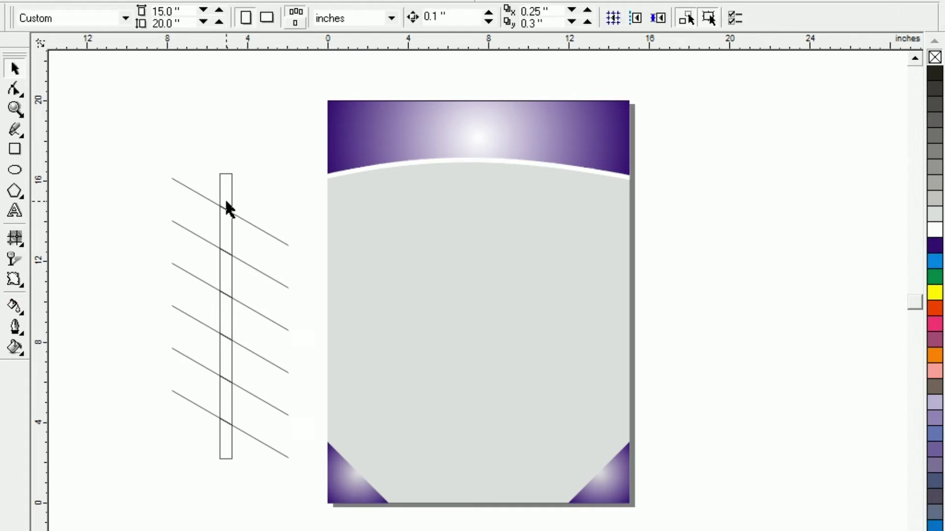
pyautogui.moveTo(227, 202); pyautogui.dragTo(724, 221)
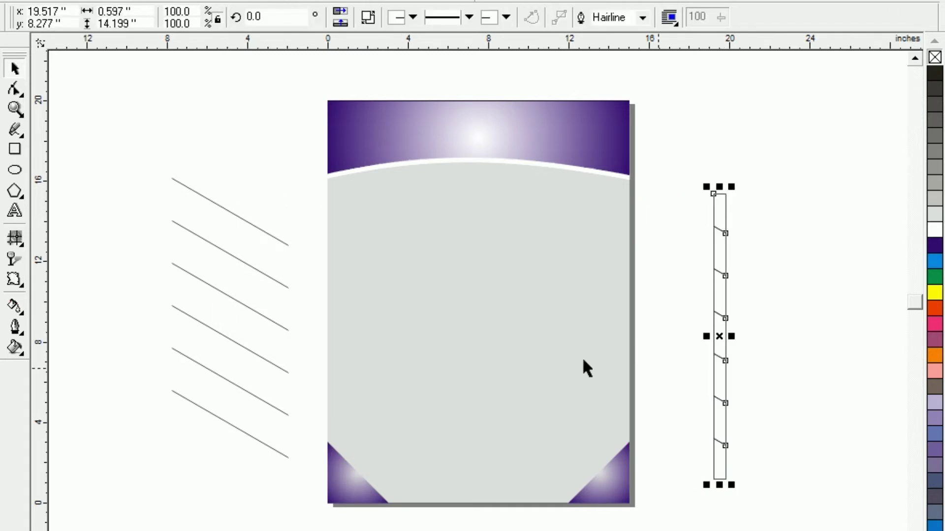
# Step: Delete the six diagonal lines, leaving the bar split into slanted pieces
pyautogui.moveTo(110, 131); pyautogui.dragTo(306, 498)
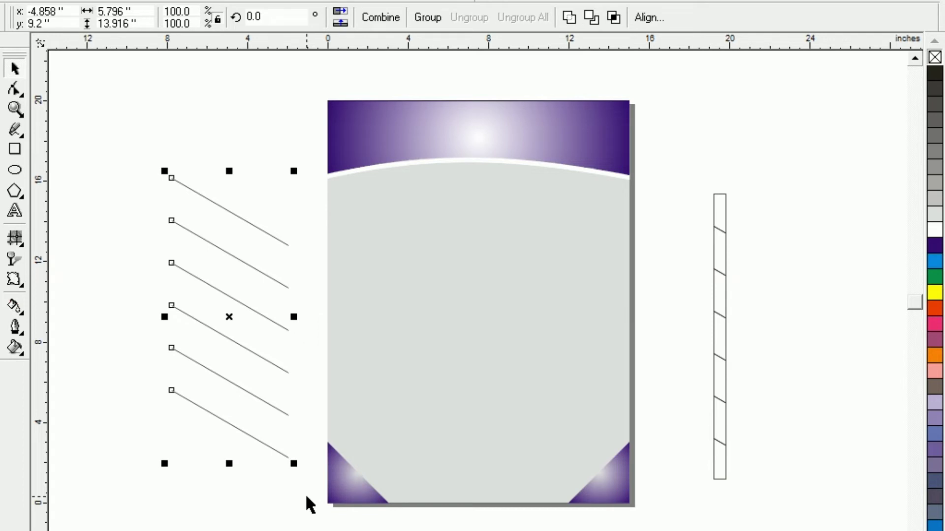
pyautogui.press('Delete')
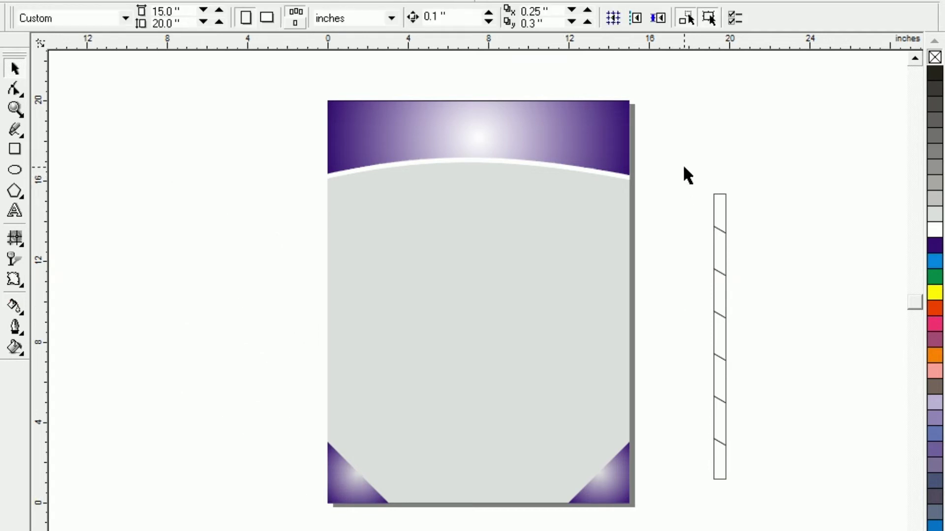
pyautogui.click(724, 229)
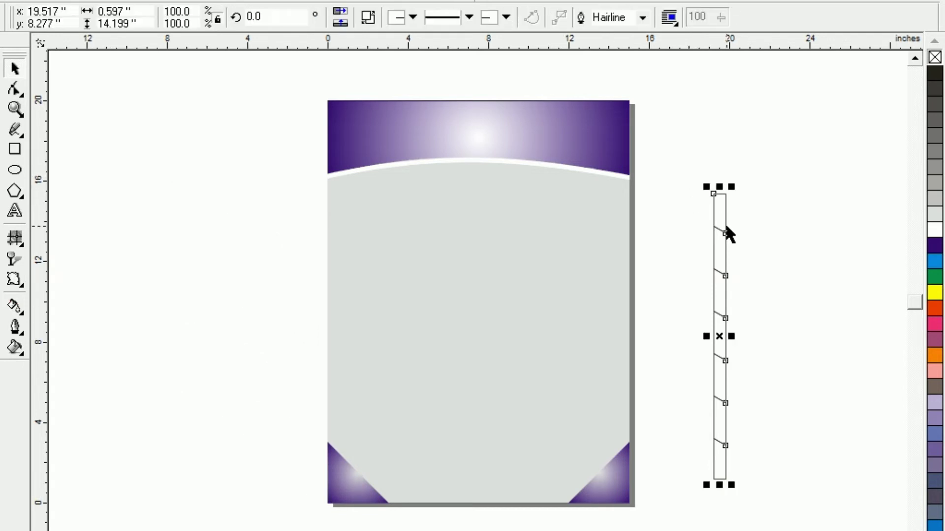
pyautogui.keyDown('shift'); pyautogui.click(726, 232); pyautogui.keyUp('shift')
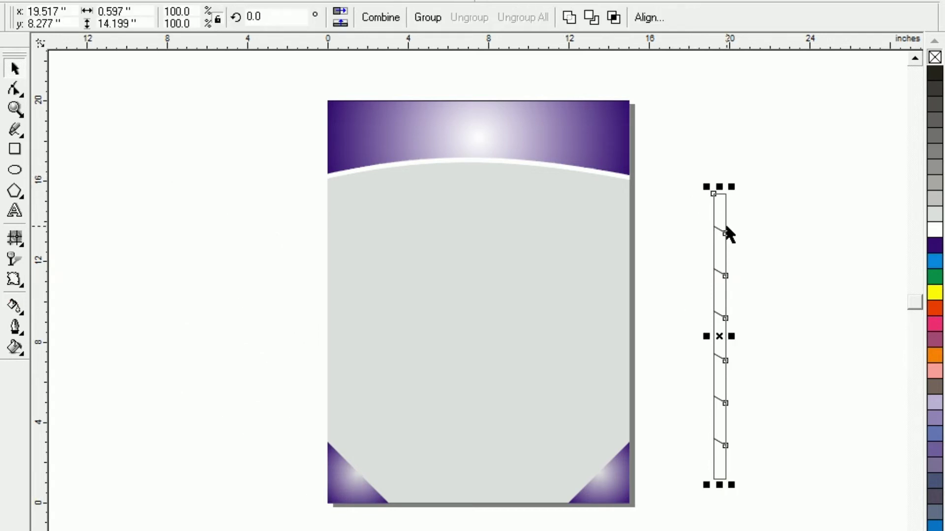
pyautogui.click(772, 162)
pyautogui.click(716, 213)
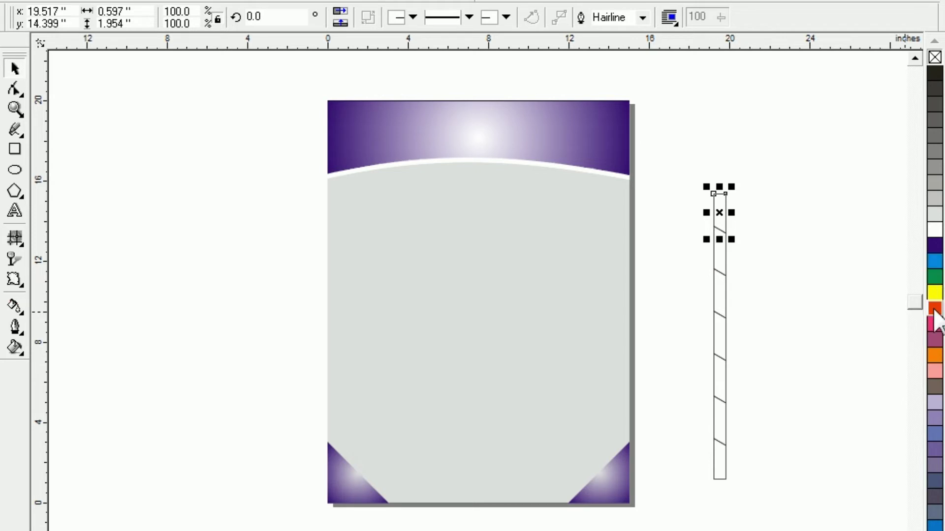
# Step: Fill the strips below the red top green, mauve and orange
pyautogui.click(934, 309)
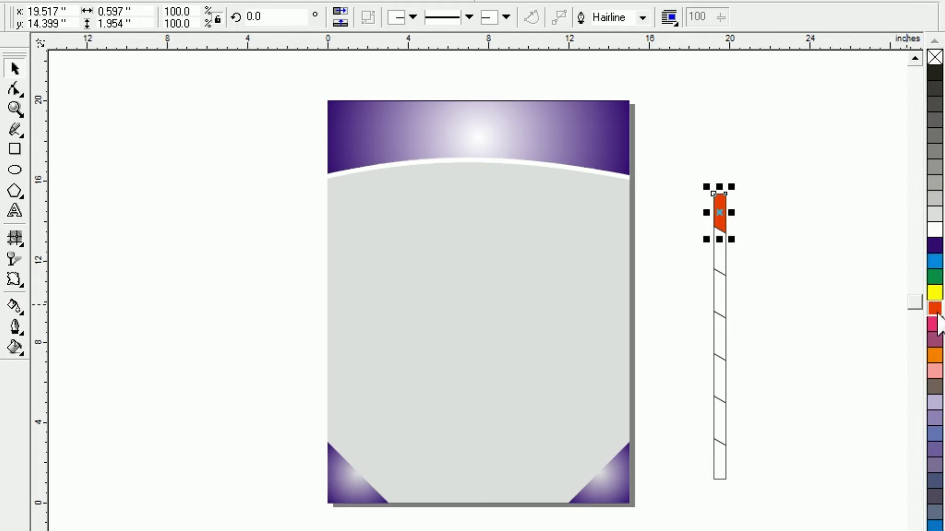
pyautogui.click(723, 265)
pyautogui.click(717, 250)
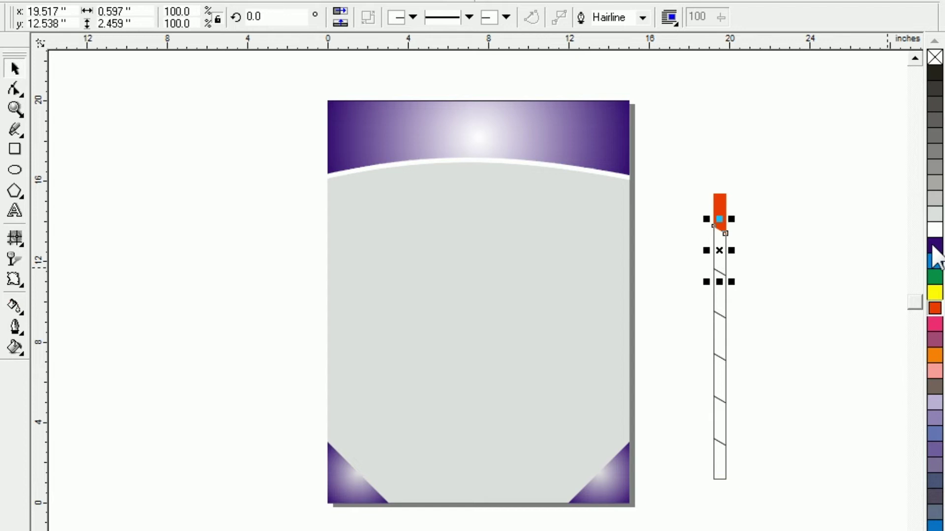
pyautogui.click(935, 279)
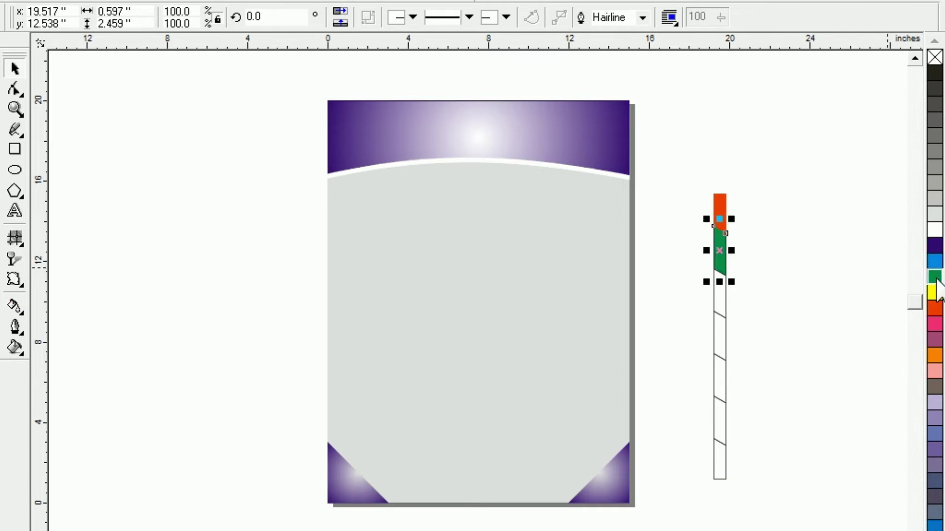
pyautogui.click(721, 300)
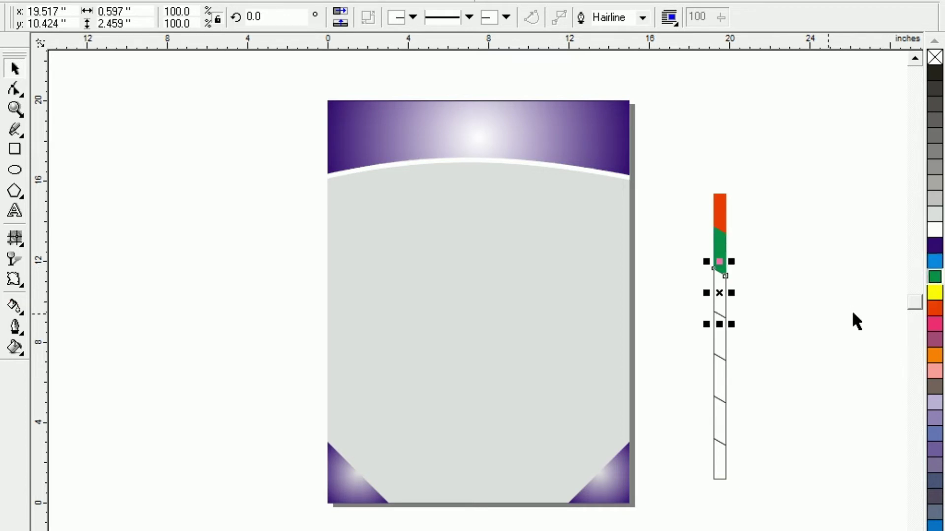
pyautogui.click(935, 339)
pyautogui.click(722, 341)
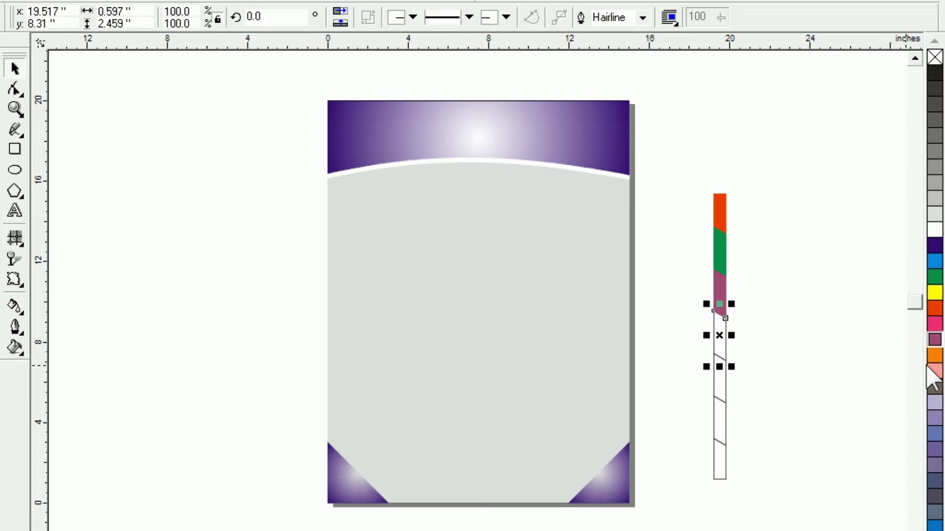
pyautogui.click(934, 355)
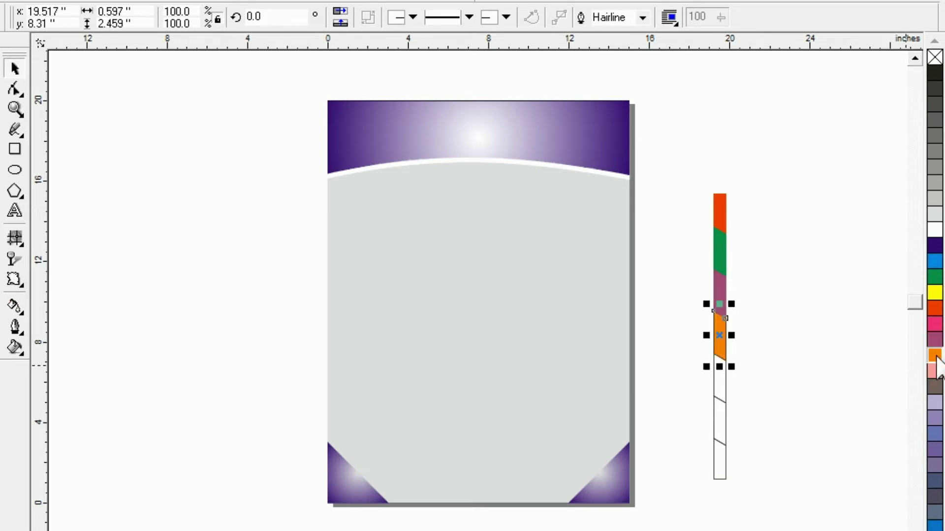
# Step: Fill the next strips grey-brown and lavender, and the bottom strip blue
pyautogui.click(723, 386)
pyautogui.click(935, 386)
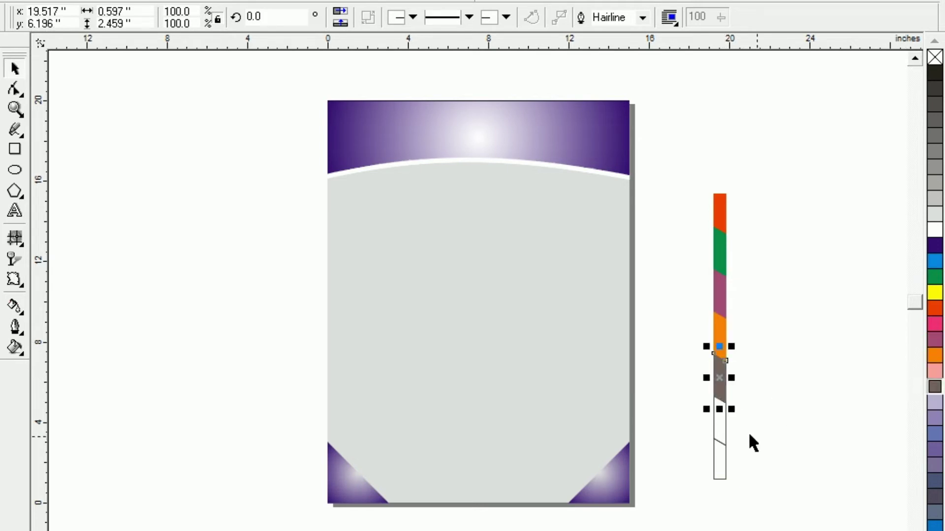
pyautogui.click(722, 430)
pyautogui.click(935, 418)
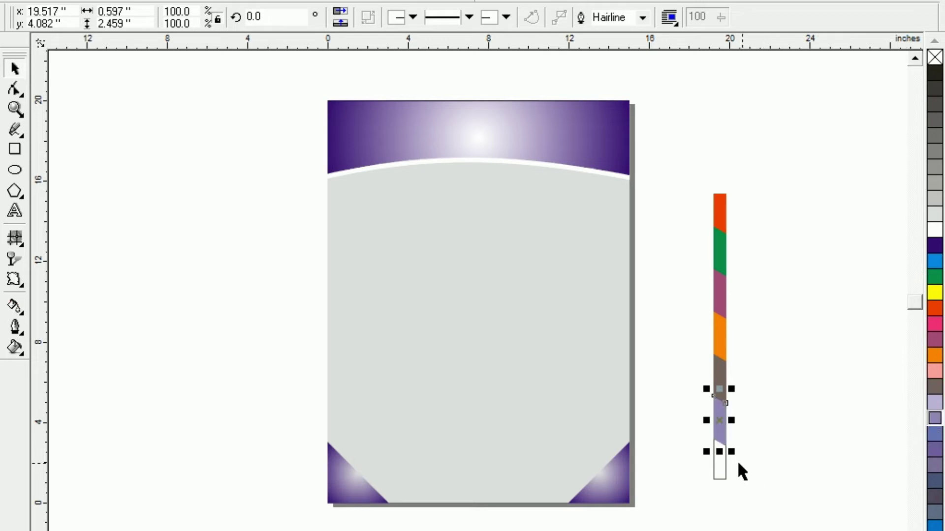
pyautogui.click(719, 467)
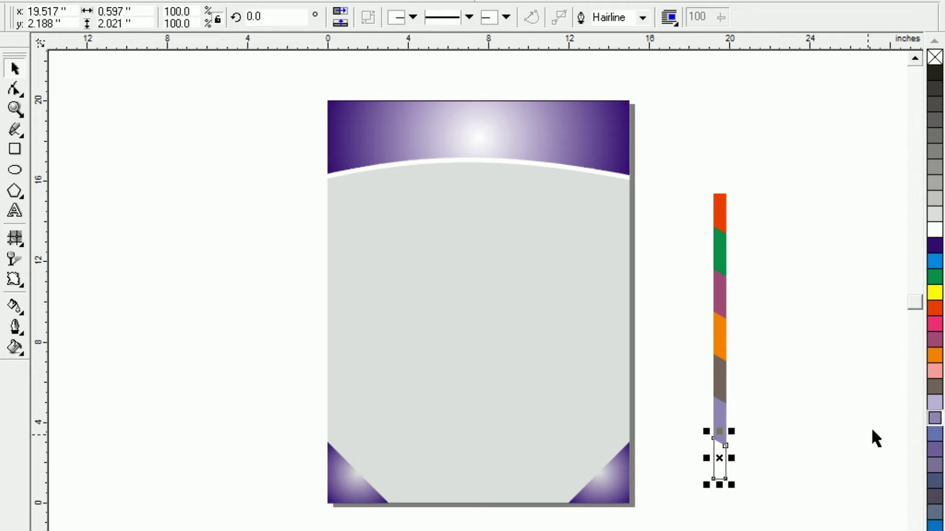
pyautogui.click(935, 388)
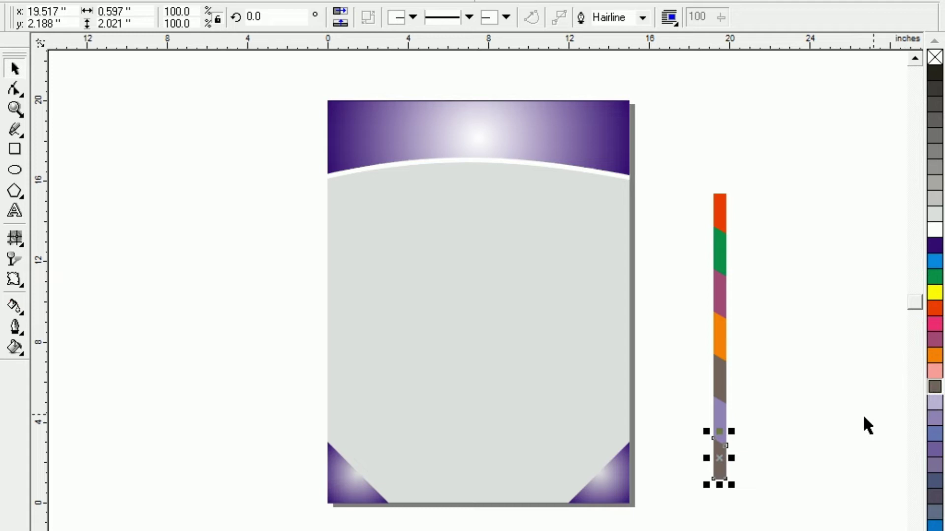
pyautogui.click(935, 434)
pyautogui.click(813, 344)
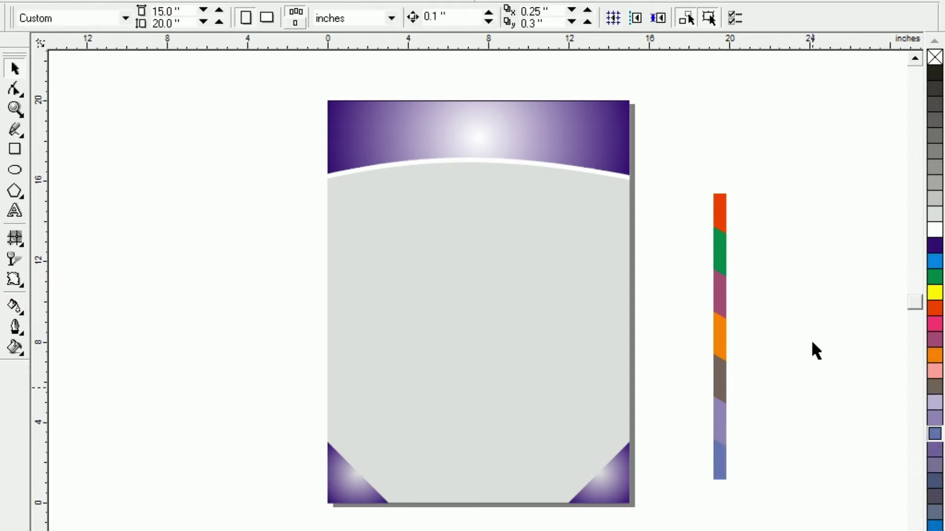
pyautogui.moveTo(802, 165); pyautogui.dragTo(685, 505)
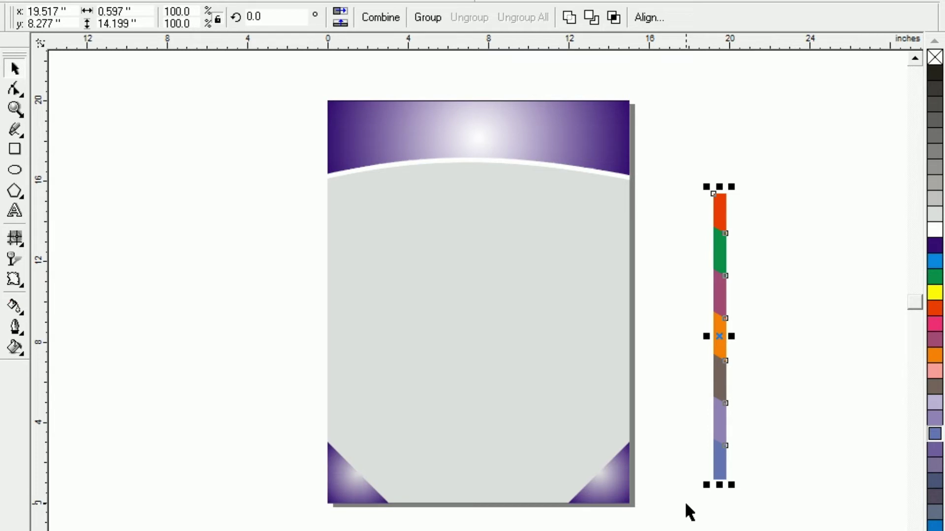
# Step: Group the strips into one colour bar and duplicate it beside the page
pyautogui.hotkey('ctrl', 'g')
pyautogui.click(801, 342)
pyautogui.moveTo(721, 338); pyautogui.dragTo(100, 327)
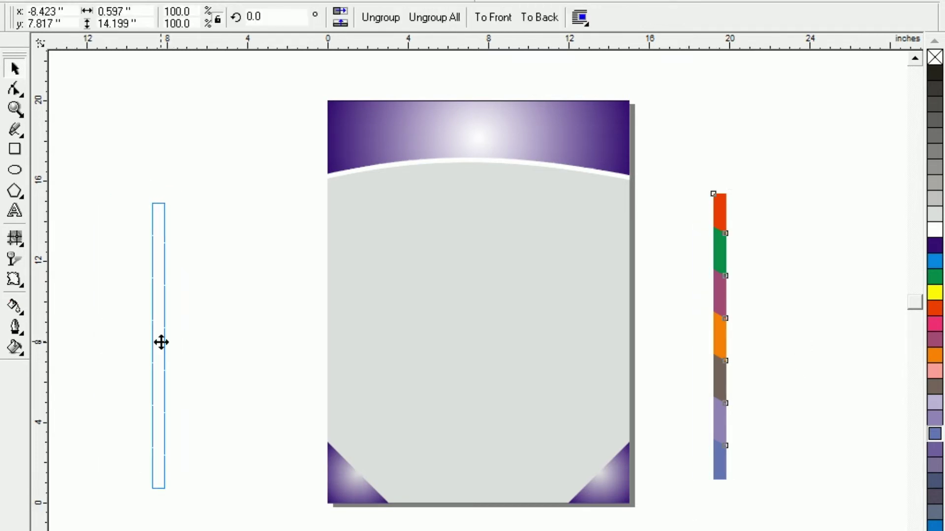
pyautogui.moveTo(100, 327); pyautogui.dragTo(161, 343)
pyautogui.hotkey('ctrl', 'd')
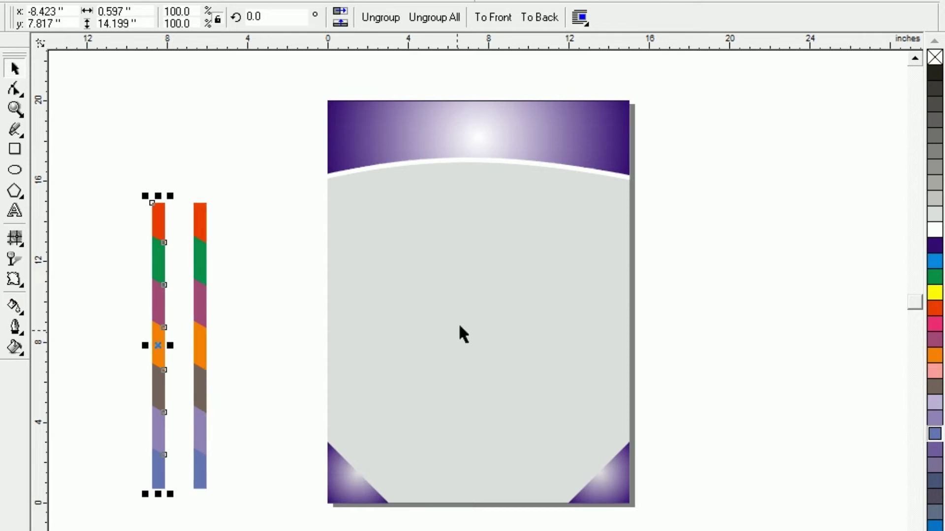
# Step: Centre the bar copy on the grey page shape, then align it to the left edge
pyautogui.keyDown('shift'); pyautogui.click(459, 324); pyautogui.keyUp('shift')
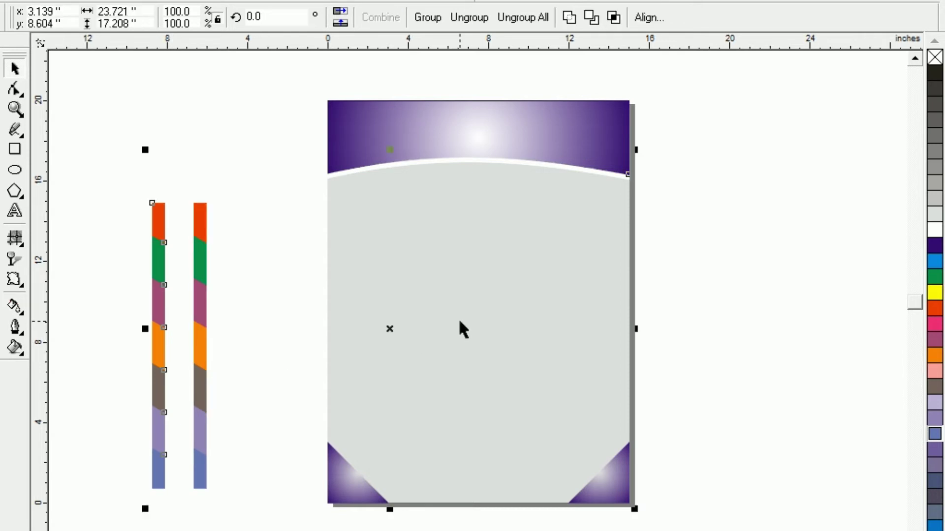
pyautogui.press('c')
pyautogui.press('e')
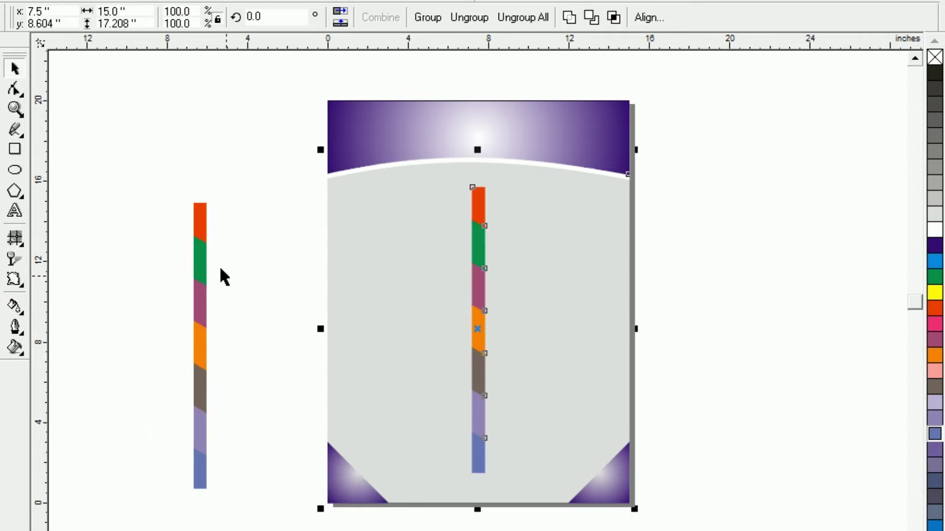
pyautogui.press('Escape')
pyautogui.click(484, 336)
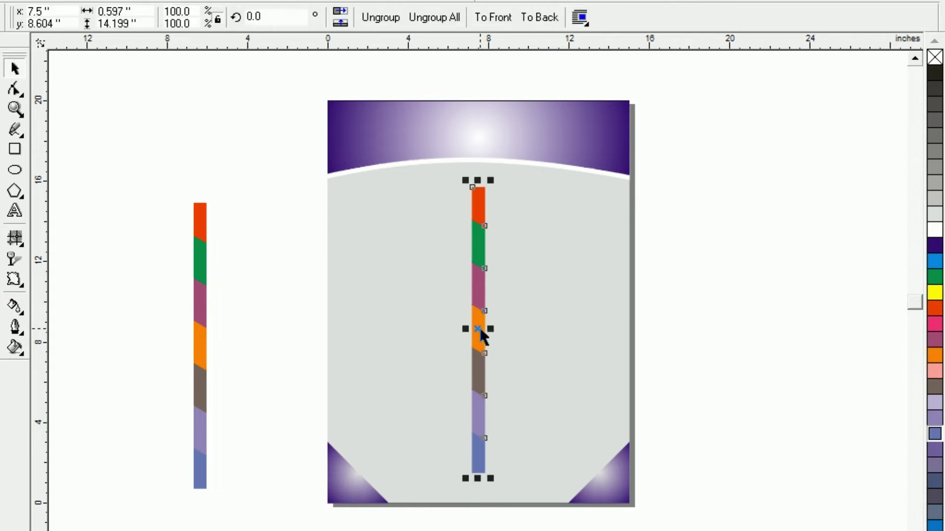
pyautogui.keyDown('shift'); pyautogui.click(430, 326); pyautogui.keyUp('shift')
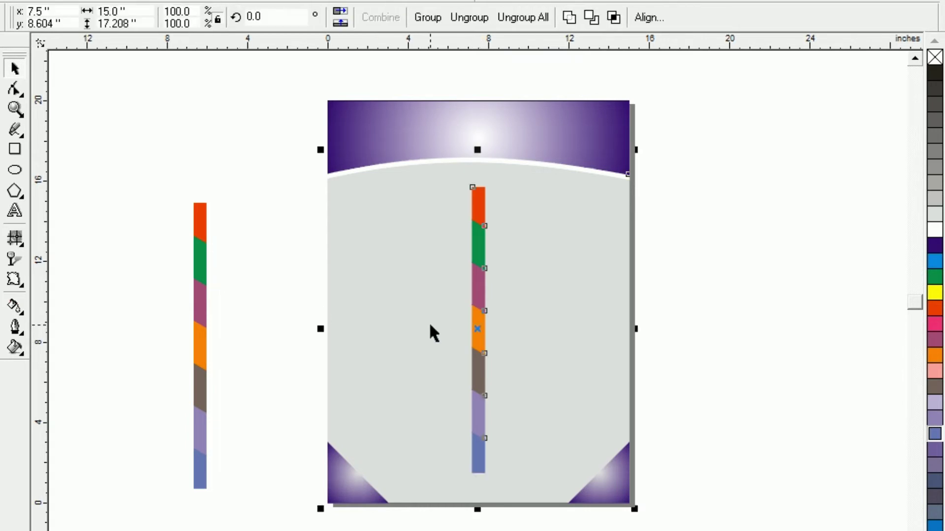
pyautogui.press('l')
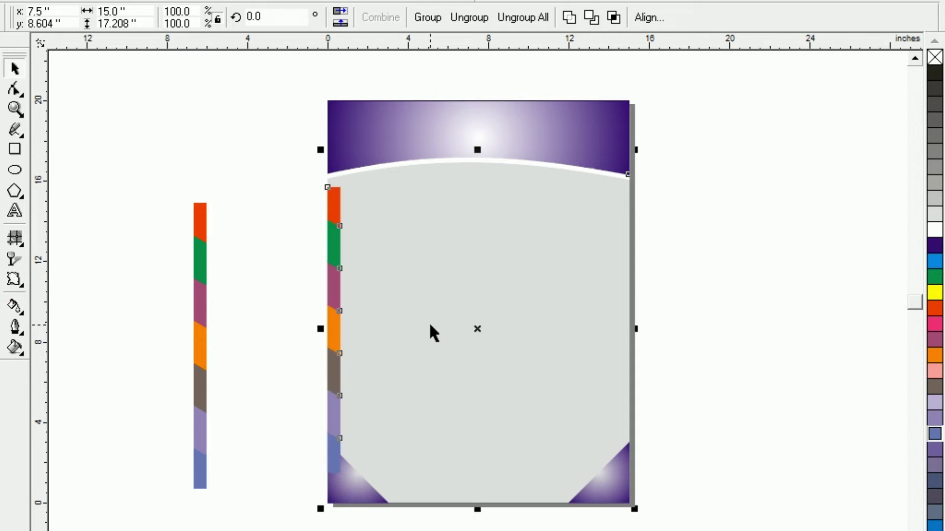
pyautogui.click(233, 314)
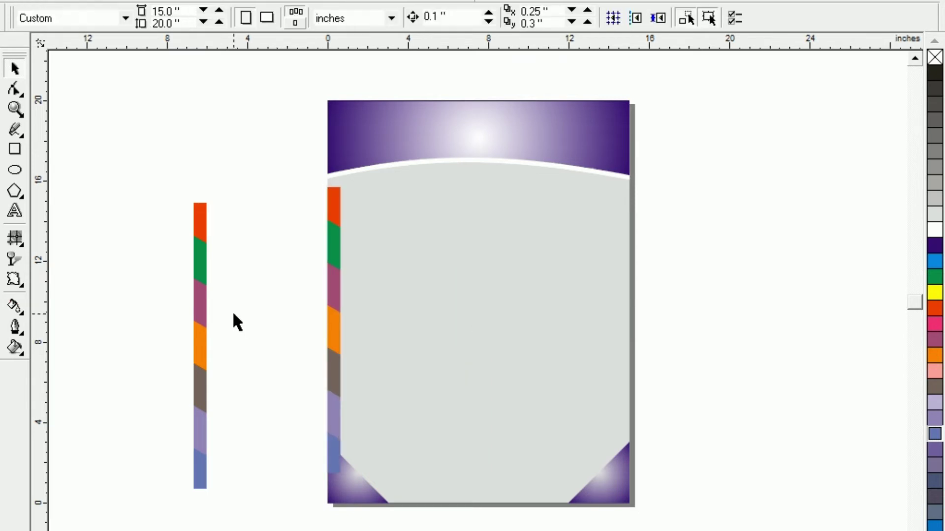
# Step: Nudge the left-edge colour bar up to meet the header curve
pyautogui.click(335, 325)
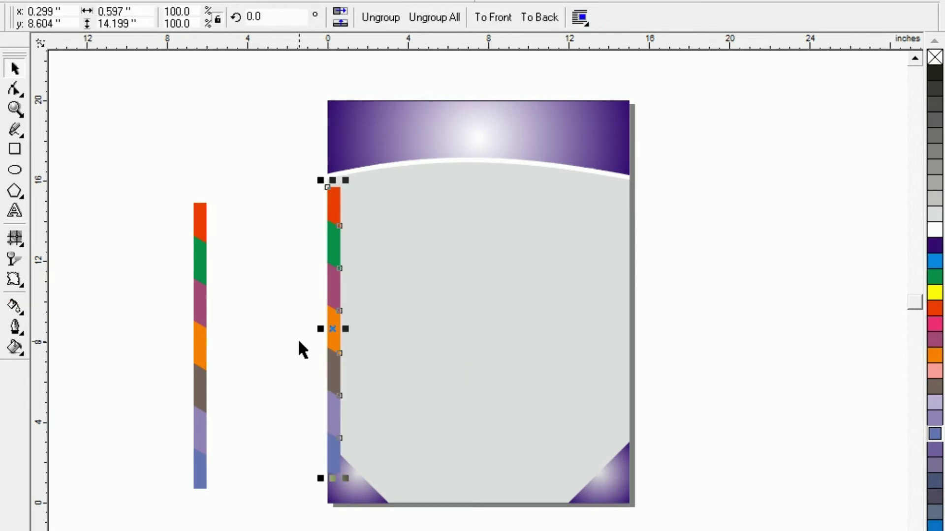
pyautogui.press('Up')
pyautogui.press('Up')
pyautogui.press('Up')
pyautogui.press('Up')
pyautogui.press('Up')
pyautogui.press('Up')
pyautogui.press('Up')
pyautogui.press('Up')
pyautogui.press('Up')
pyautogui.press('Up')
pyautogui.press('Up')
pyautogui.press('Down')
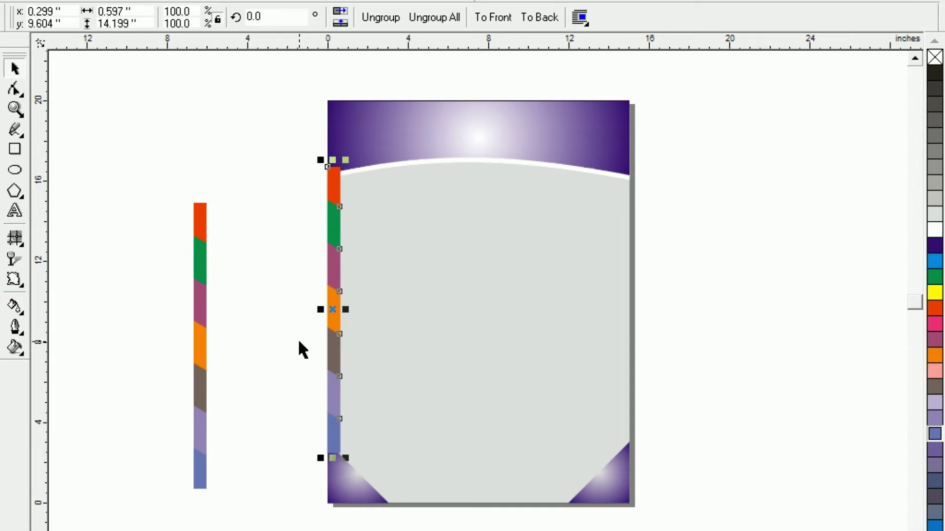
pyautogui.press('Escape')
pyautogui.click(338, 331)
pyautogui.click(324, 331)
pyautogui.click(336, 313)
pyautogui.keyDown('ctrl'); pyautogui.click(334, 312); pyautogui.keyUp('ctrl')
pyautogui.click(338, 312)
# Step: Copy the bar to the page's right edge, delete the spare bar, and zoom to check the top
pyautogui.moveTo(333, 312); pyautogui.dragTo(622, 314)
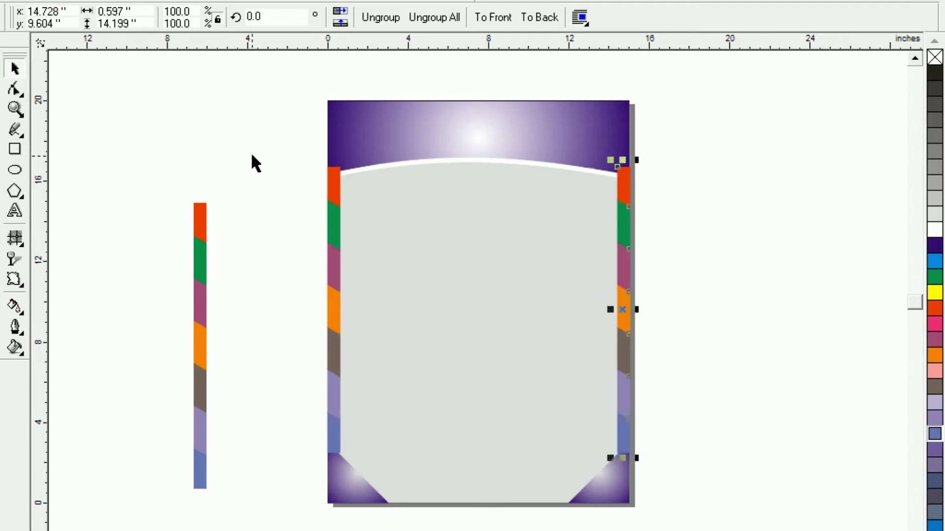
pyautogui.click(201, 249)
pyautogui.press('Delete')
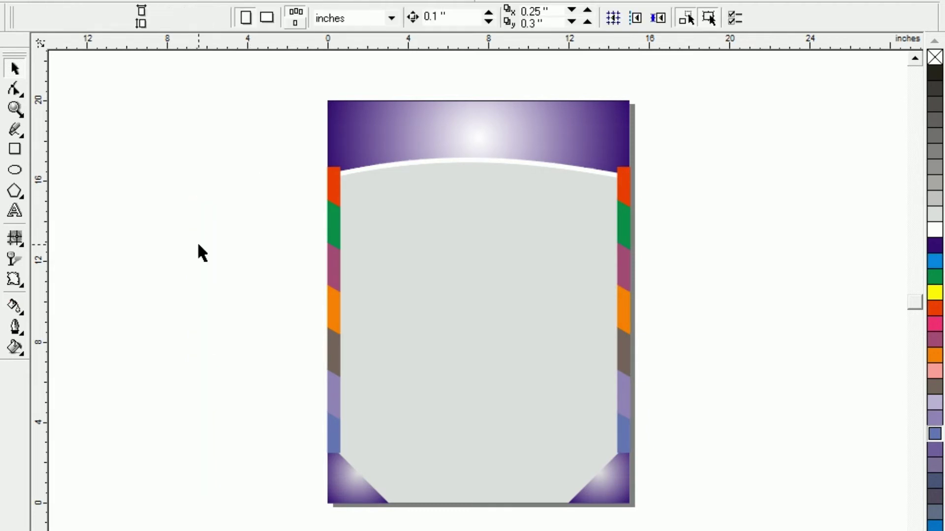
pyautogui.click(335, 278)
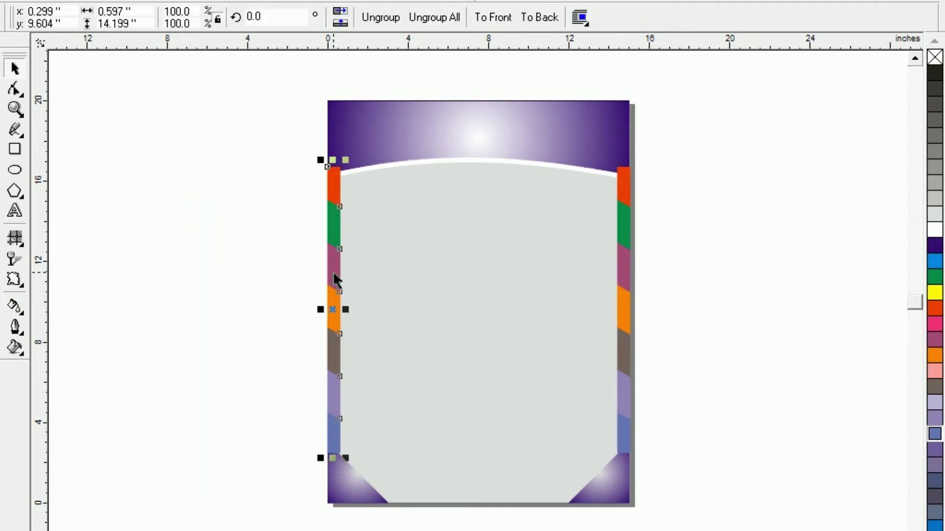
pyautogui.keyDown('shift'); pyautogui.click(629, 269); pyautogui.keyUp('shift')
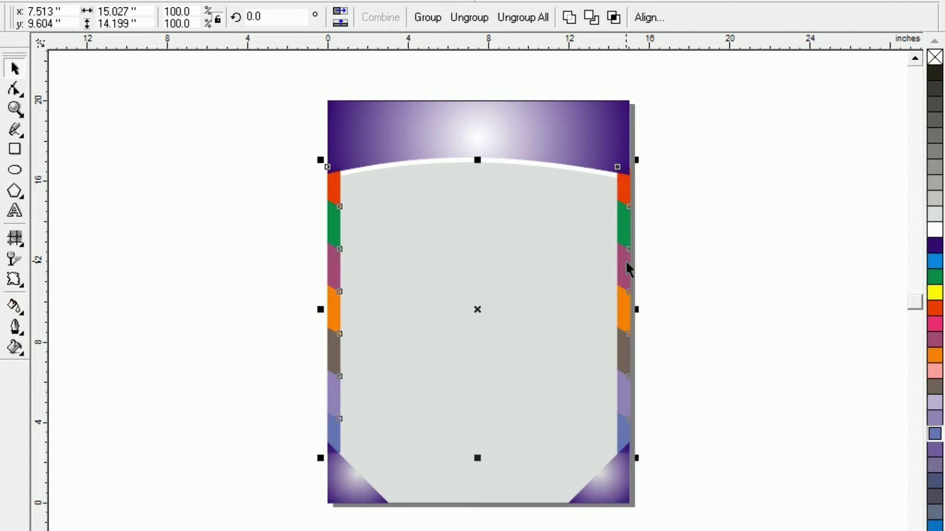
pyautogui.click(248, 213)
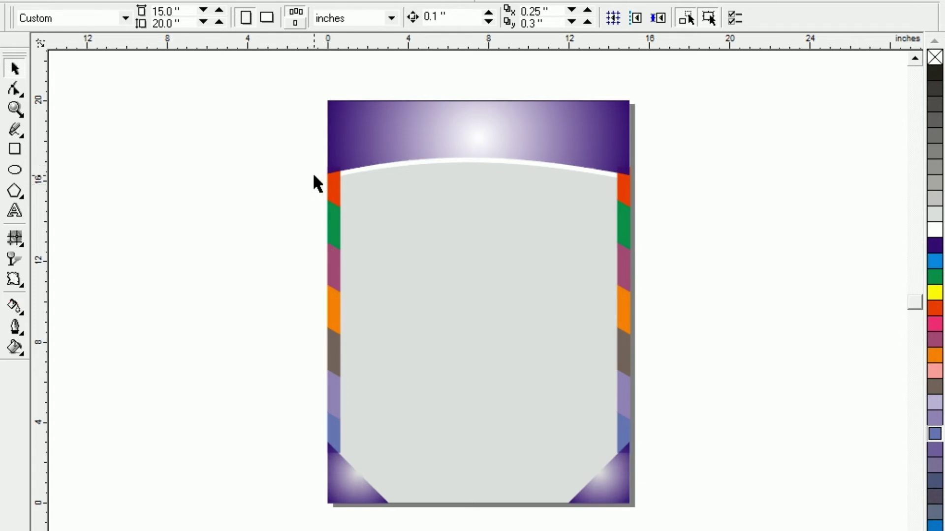
pyautogui.press('z')
pyautogui.moveTo(305, 141); pyautogui.dragTo(696, 256)
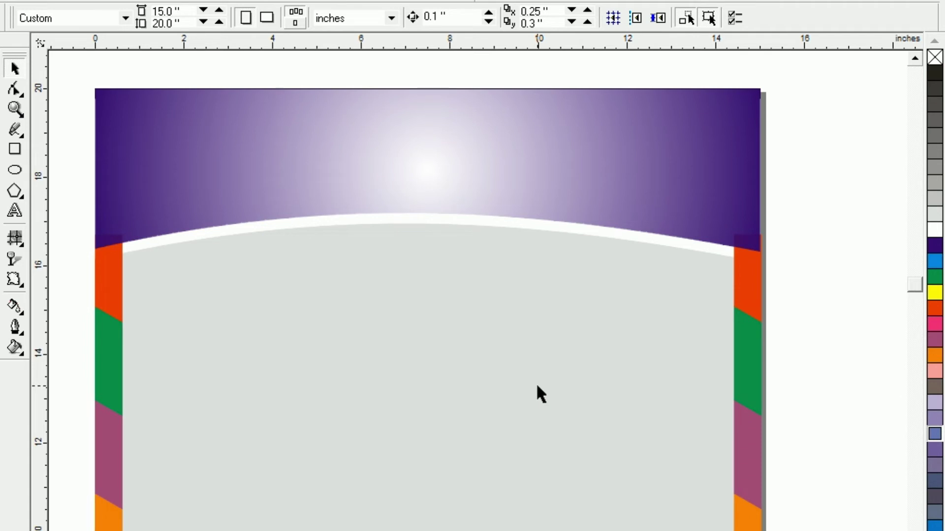
pyautogui.press('F3')
# Step: Draw a green-outlined bar across the lower grey body and nudge it slightly down and right
pyautogui.click(14, 149)
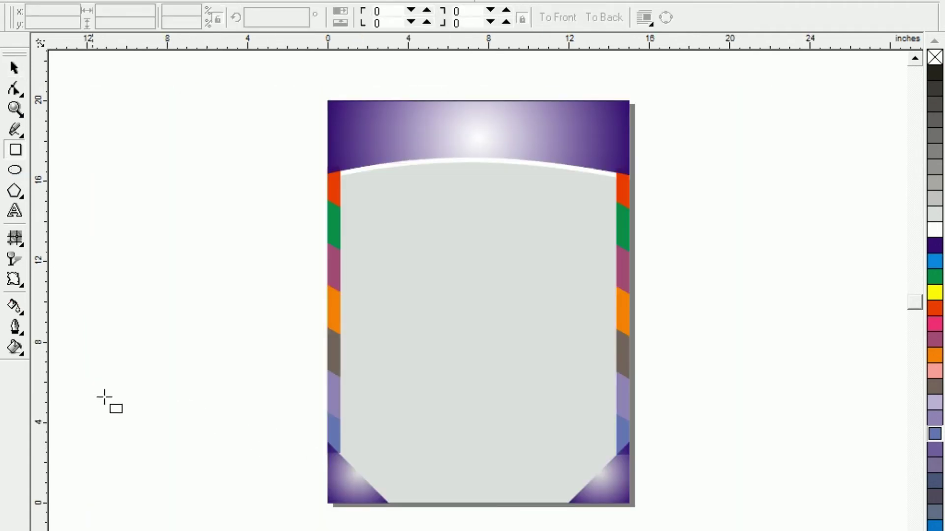
pyautogui.moveTo(141, 403)
pyautogui.mouseDown()
pyautogui.moveTo(294, 445)
pyautogui.moveTo(334, 440)
pyautogui.mouseUp()
pyautogui.moveTo(237, 422)
pyautogui.mouseDown()
pyautogui.moveTo(450, 454)
pyautogui.moveTo(433, 437)
pyautogui.moveTo(431, 445)
pyautogui.mouseUp()
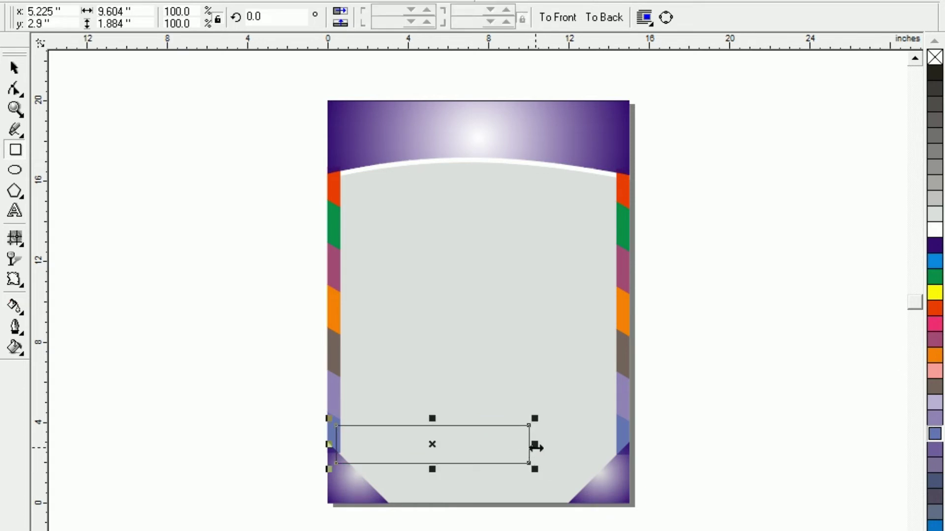
pyautogui.moveTo(540, 449); pyautogui.dragTo(628, 451)
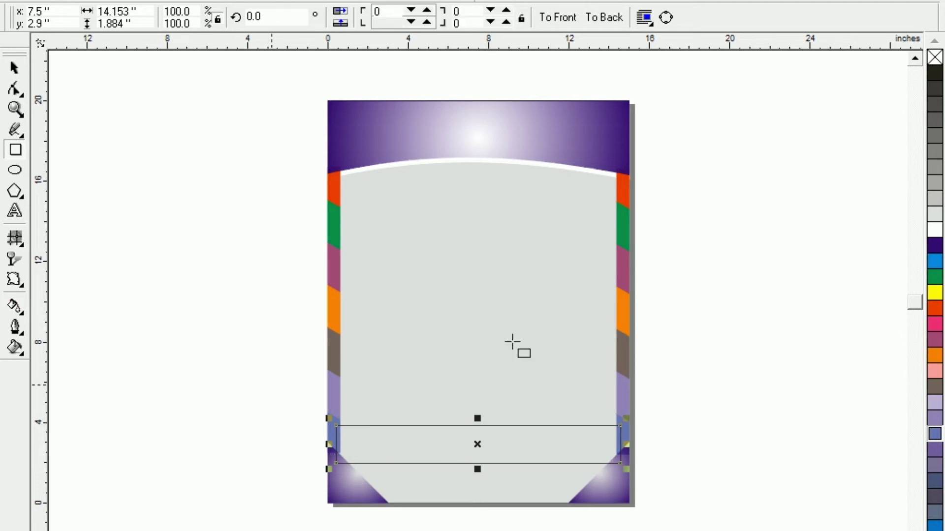
pyautogui.rightClick(937, 279)
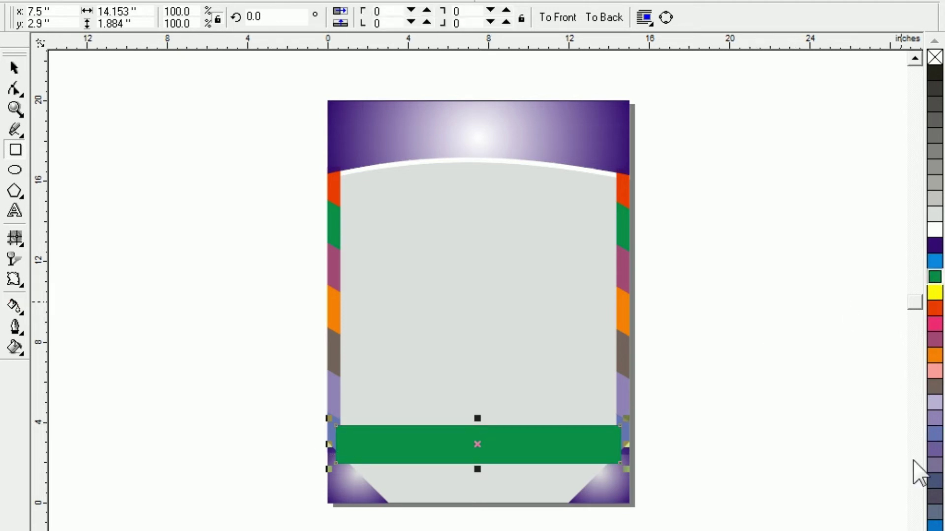
pyautogui.press('space')
pyautogui.moveTo(478, 445); pyautogui.dragTo(480, 450)
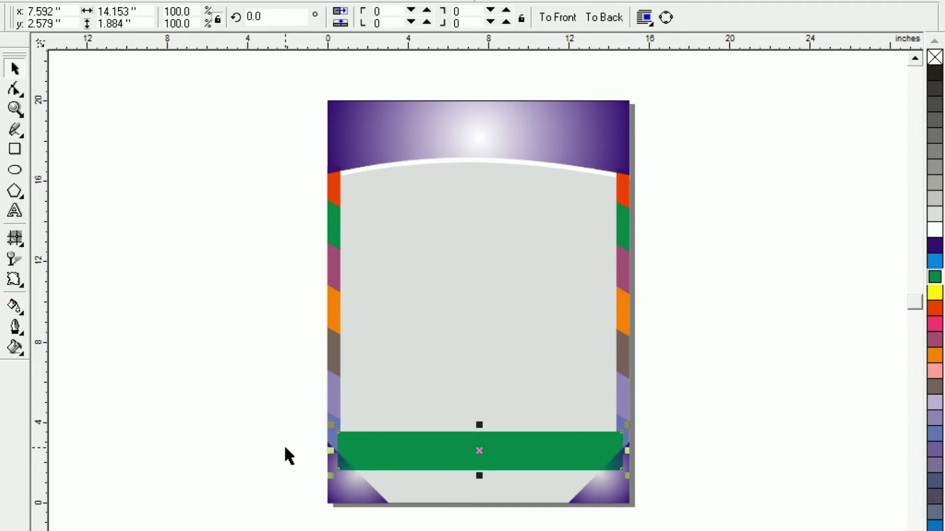
pyautogui.click(459, 127)
pyautogui.click(73, 203)
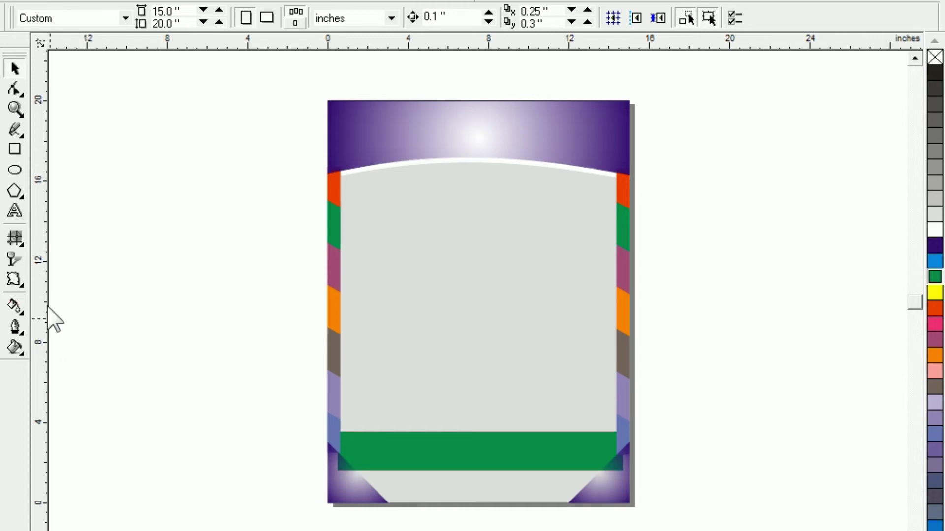
# Step: Start an artistic text object left of the page set in the Besmellah 4 font
pyautogui.click(15, 210)
pyautogui.click(129, 281)
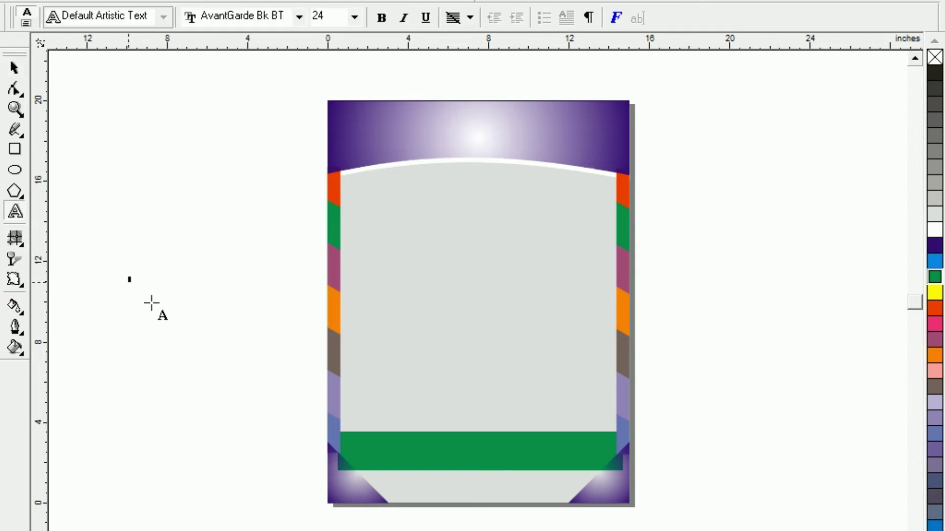
pyautogui.click(299, 17)
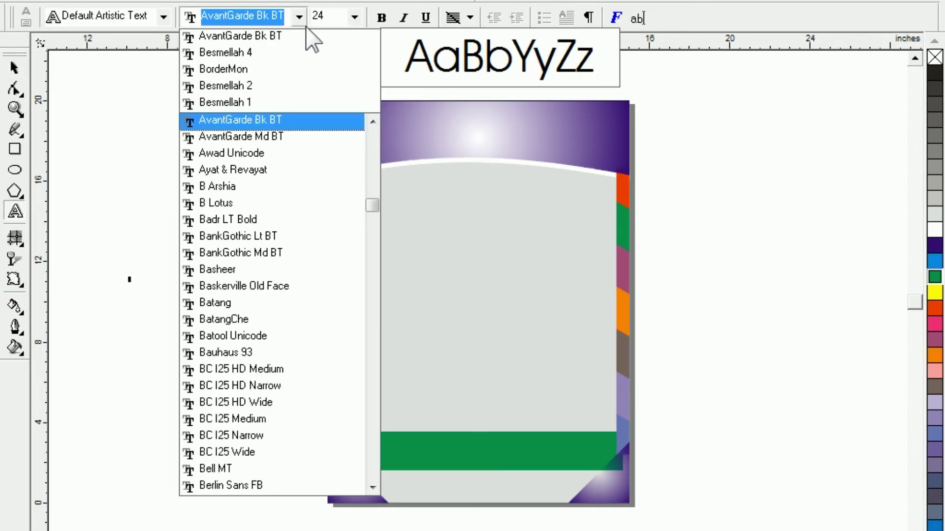
pyautogui.click(241, 55)
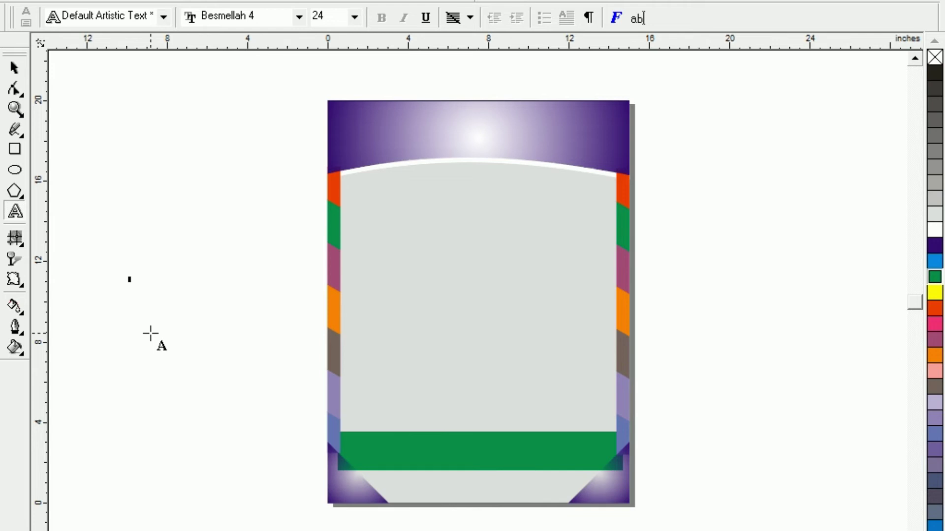
# Step: Type a Besmellah 4 glyph, enlarge it, and replace it with the single-line Bismillah
pyautogui.write('a')
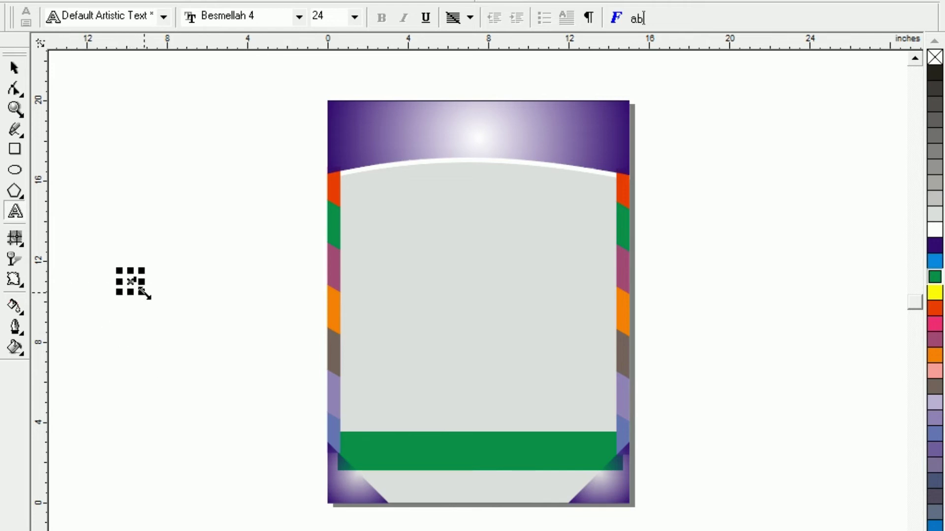
pyautogui.moveTo(144, 293); pyautogui.dragTo(225, 408)
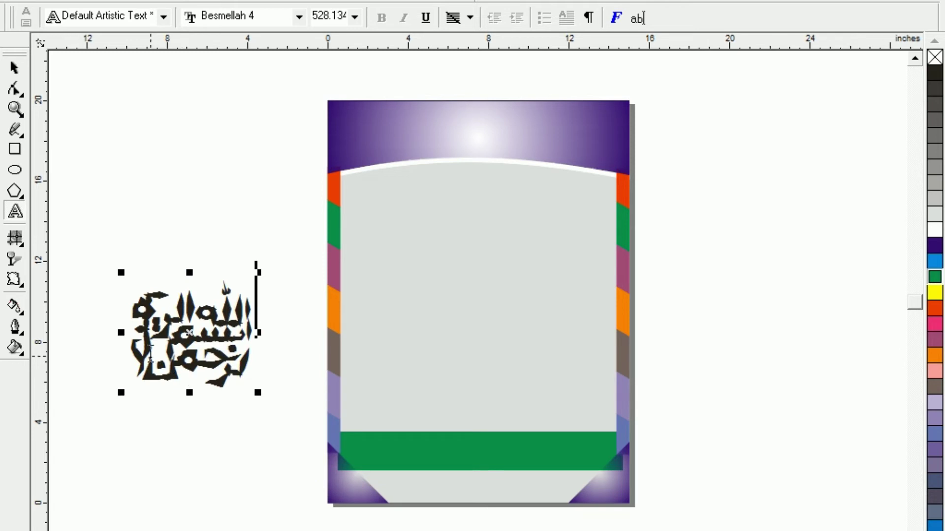
pyautogui.click(146, 346)
pyautogui.hotkey('ctrl', 'a')
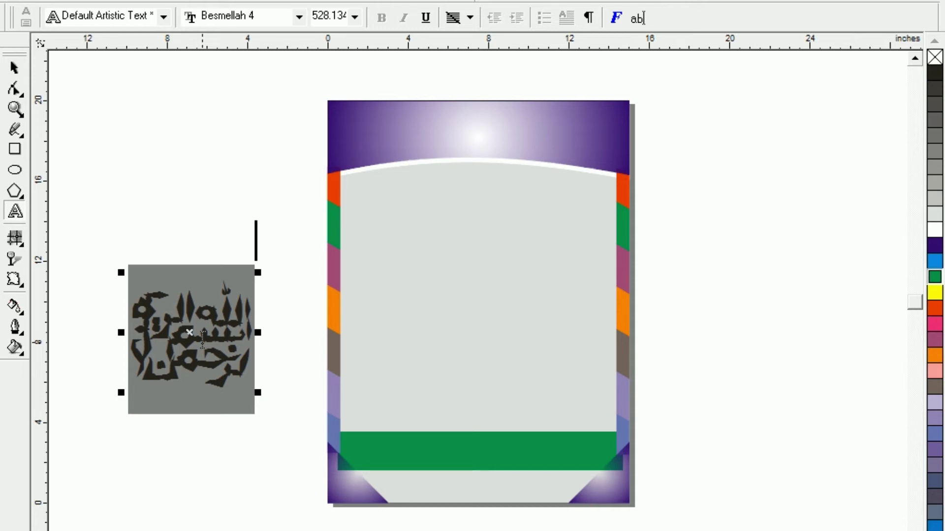
pyautogui.hotkey('ctrl', 'v')
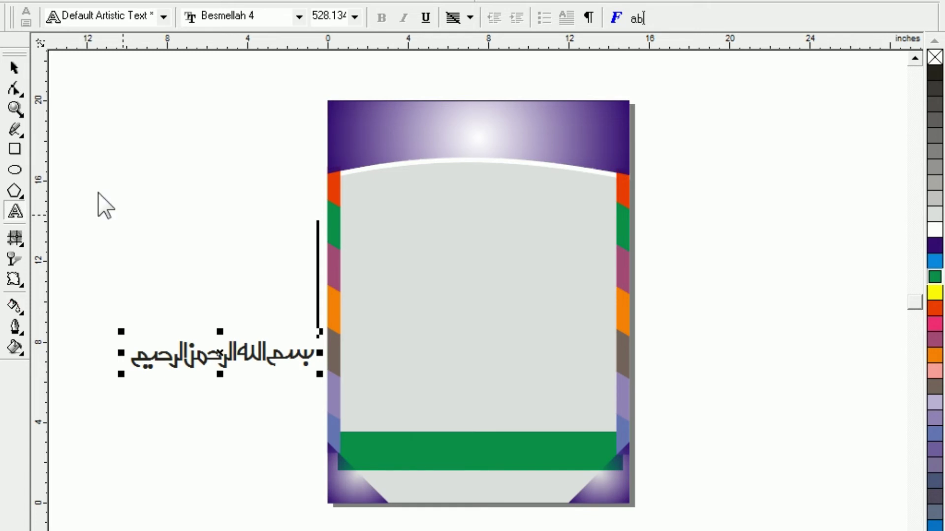
pyautogui.hotkey('ctrl', 'space')
pyautogui.moveTo(226, 362)
pyautogui.mouseDown()
pyautogui.moveTo(485, 146)
pyautogui.moveTo(479, 132)
pyautogui.mouseUp()
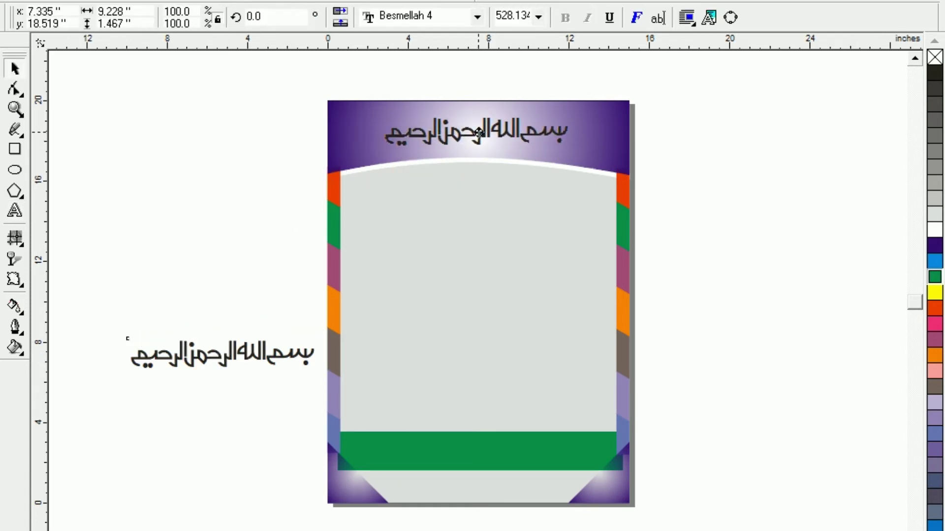
# Step: Place the Bismillah on the purple header and stretch it to span the header width
pyautogui.moveTo(479, 131); pyautogui.dragTo(472, 127)
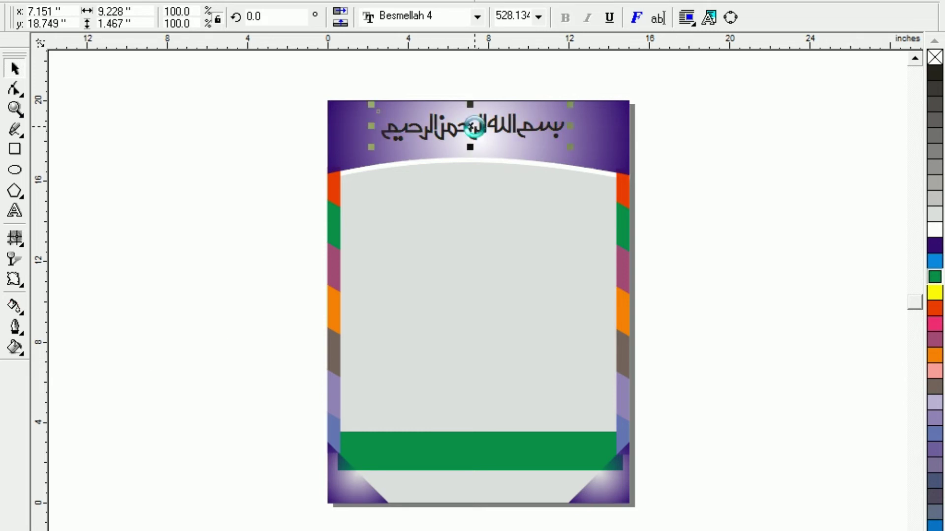
pyautogui.moveTo(570, 147); pyautogui.dragTo(603, 148)
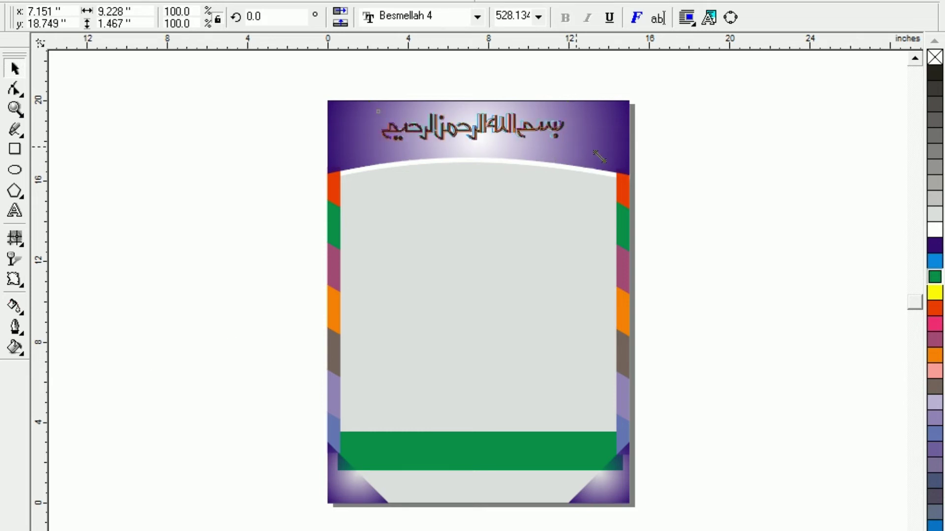
pyautogui.click(288, 186)
pyautogui.click(503, 129)
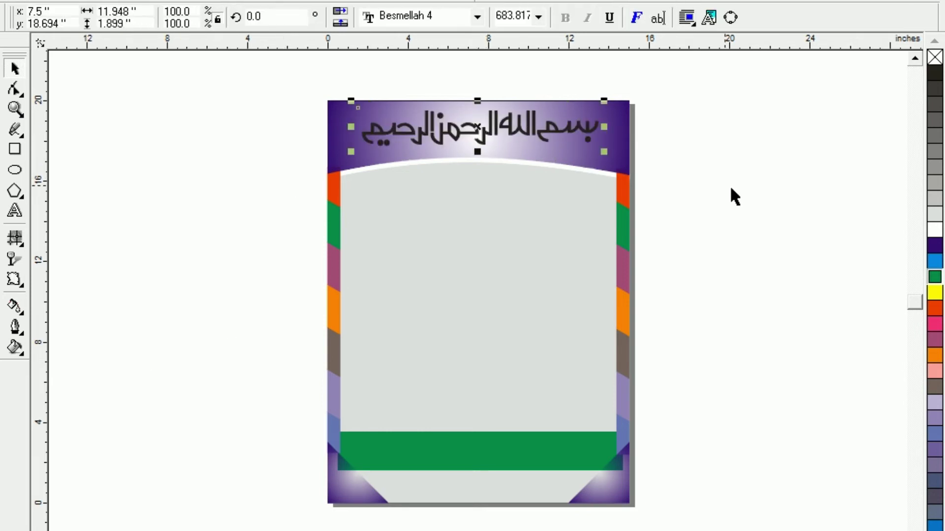
pyautogui.hotkey('shift', 'F2')
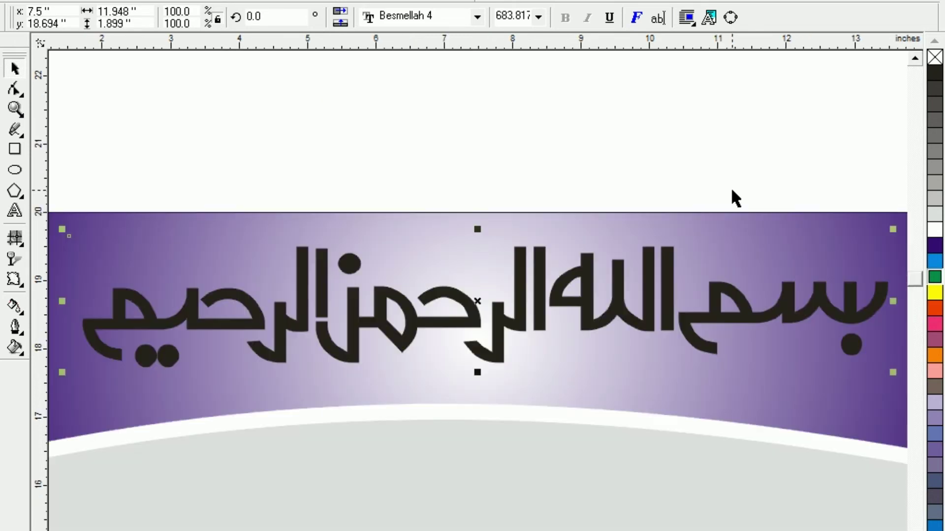
pyautogui.click(512, 98)
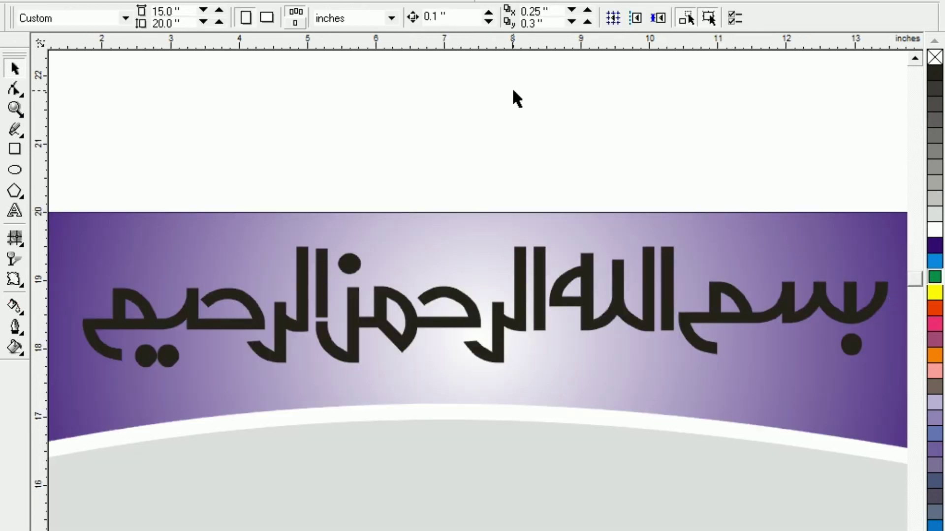
pyautogui.click(542, 319)
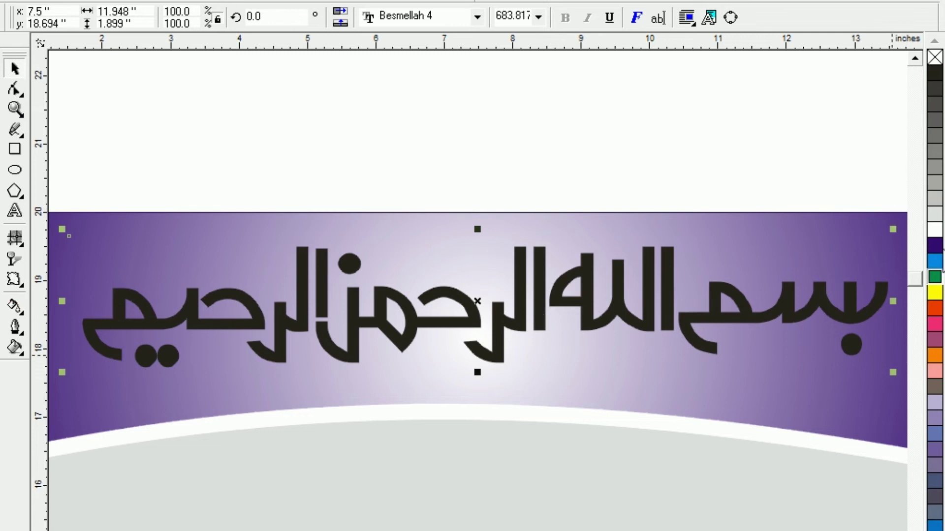
# Step: Fill the Bismillah white with an orange-red outline and fit the whole page in view
pyautogui.click(936, 230)
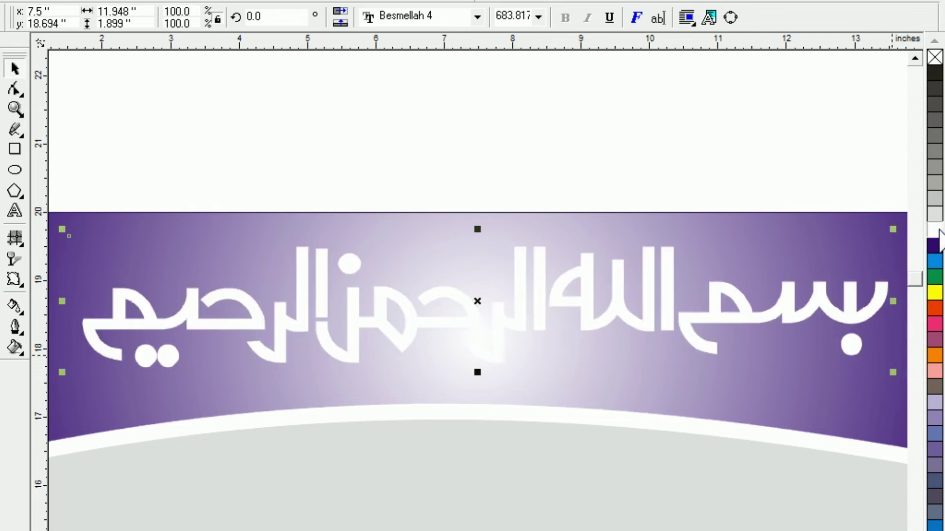
pyautogui.rightClick(934, 308)
pyautogui.click(506, 136)
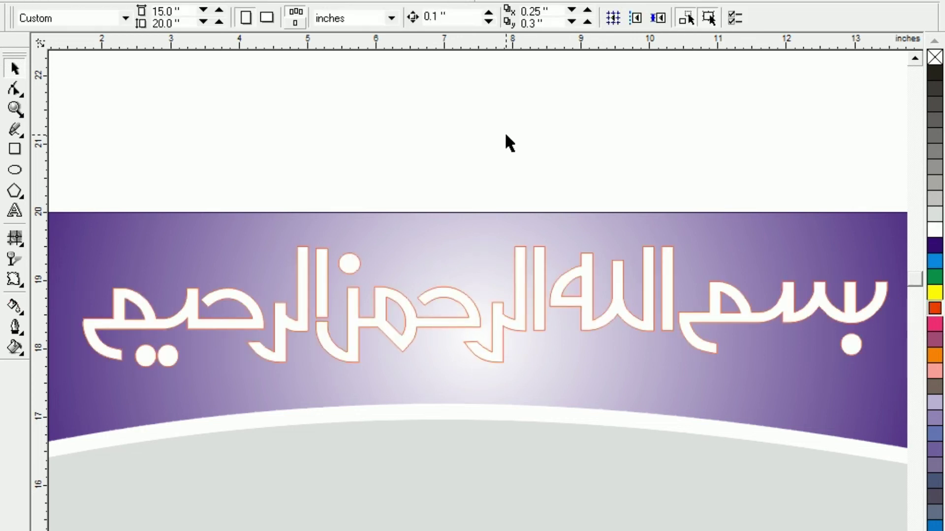
pyautogui.press('F3')
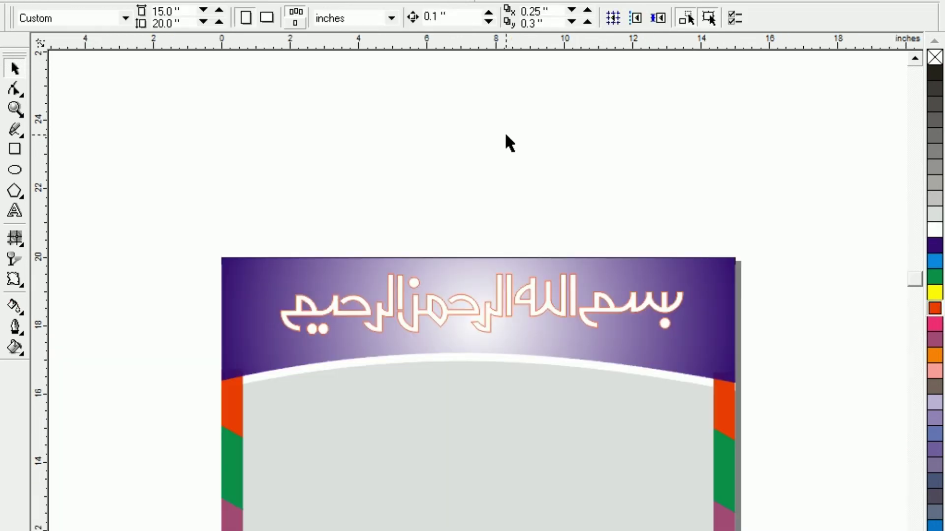
pyautogui.press('F4')
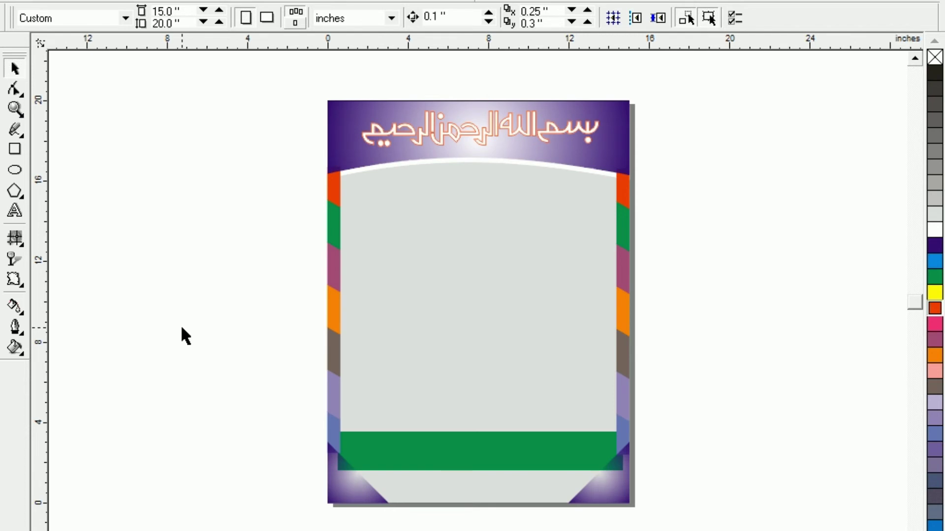
pyautogui.click(468, 319)
pyautogui.click(254, 326)
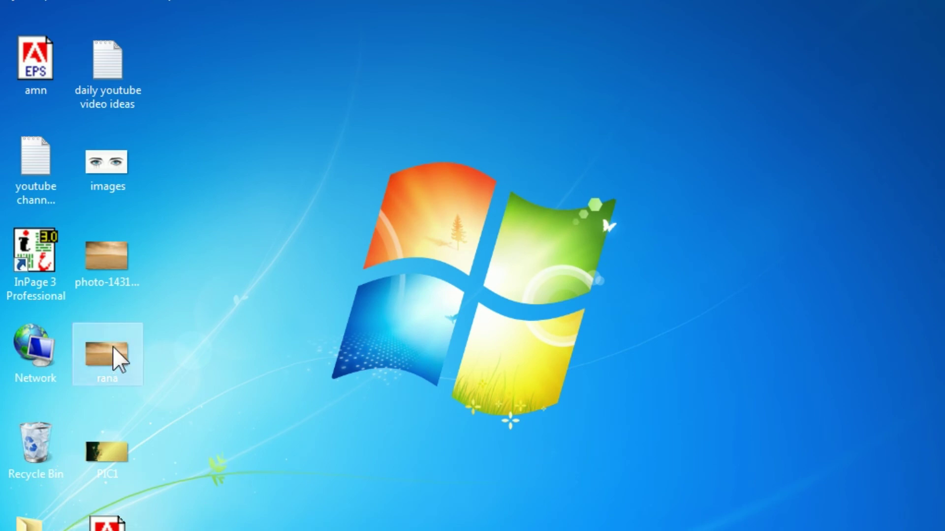
# Step: Launch InPage 3 Professional and create a new A4 210x297mm portrait document, Untitled-1
pyautogui.click(36, 267)
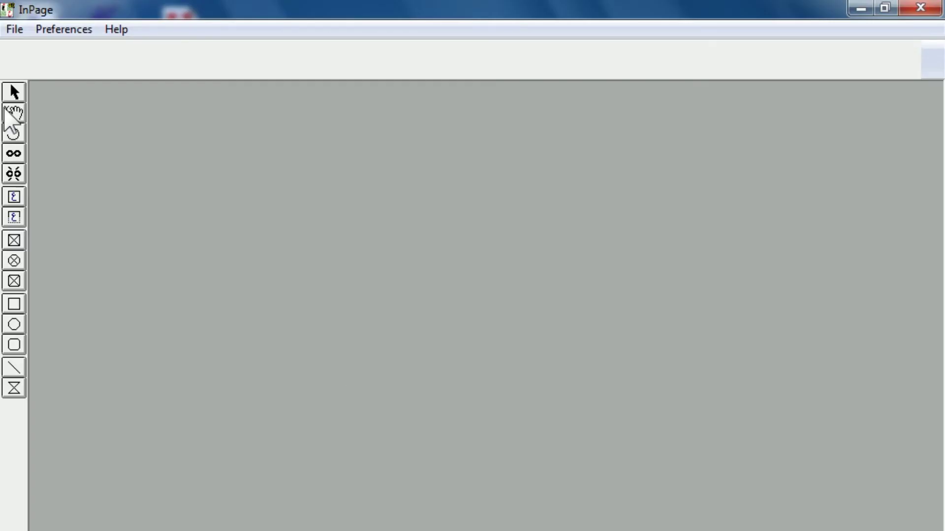
pyautogui.click(14, 30)
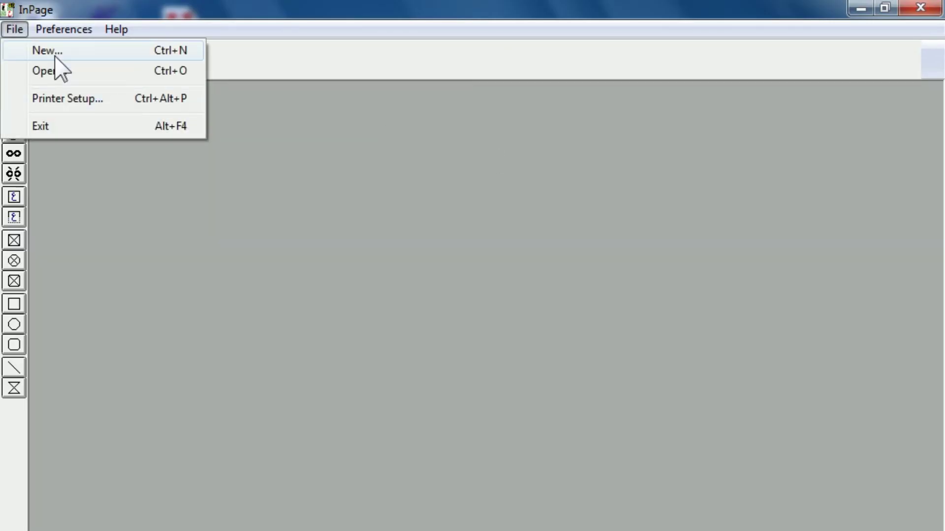
pyautogui.click(54, 55)
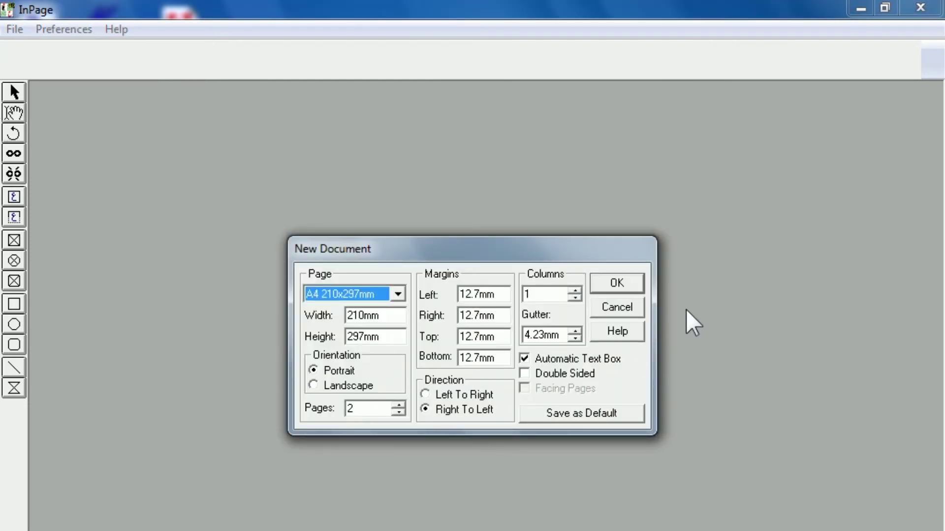
pyautogui.click(621, 284)
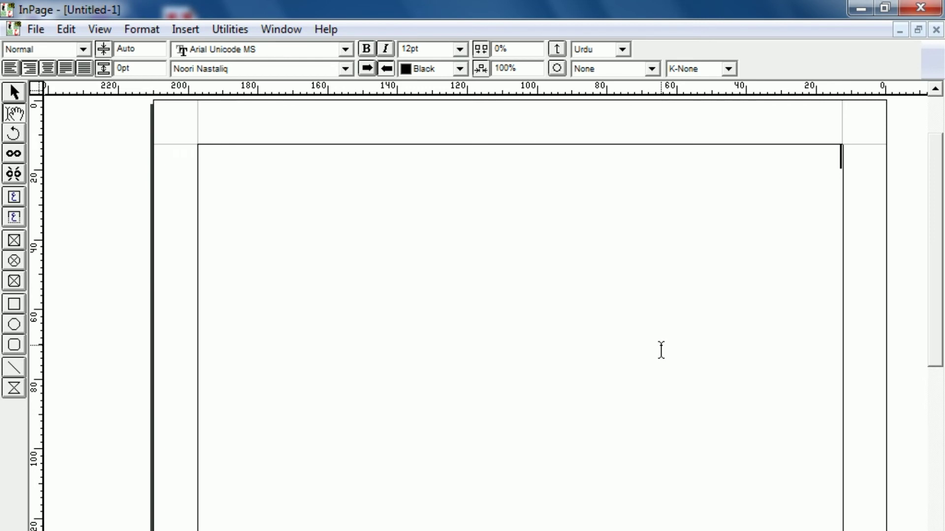
pyautogui.press('Return')
# Step: Type the indented title جلسہ اسلامی and stretch جلسہ with kashida always applied
pyautogui.press('Tab')
pyautogui.press('Return')
pyautogui.press('Return')
pyautogui.press('Tab')
pyautogui.write('جل')
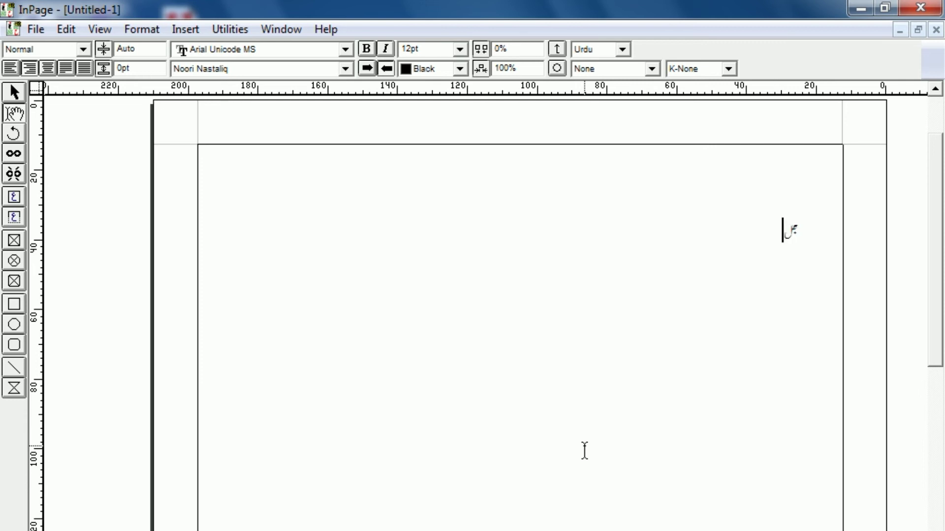
pyautogui.write('سہ')
pyautogui.hotkey('ctrl', '1')
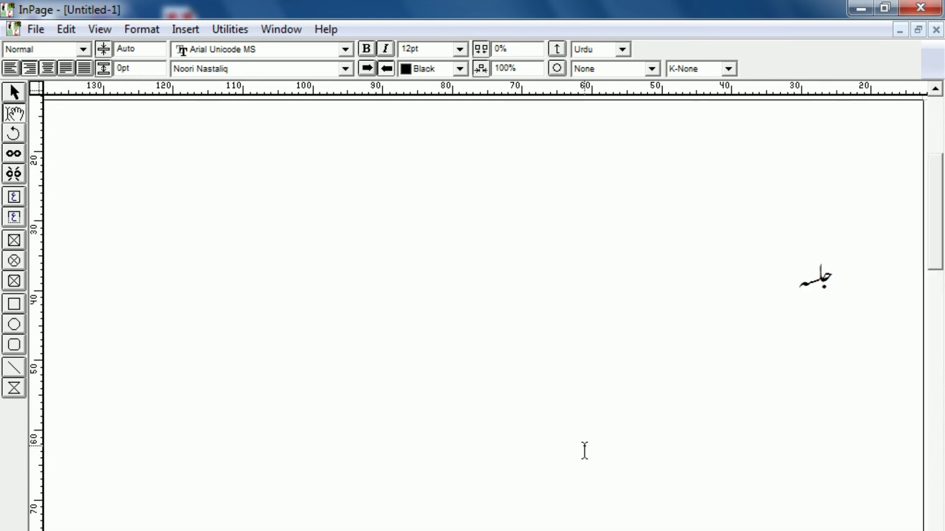
pyautogui.write('اسلامی')
pyautogui.moveTo(794, 276); pyautogui.dragTo(840, 274)
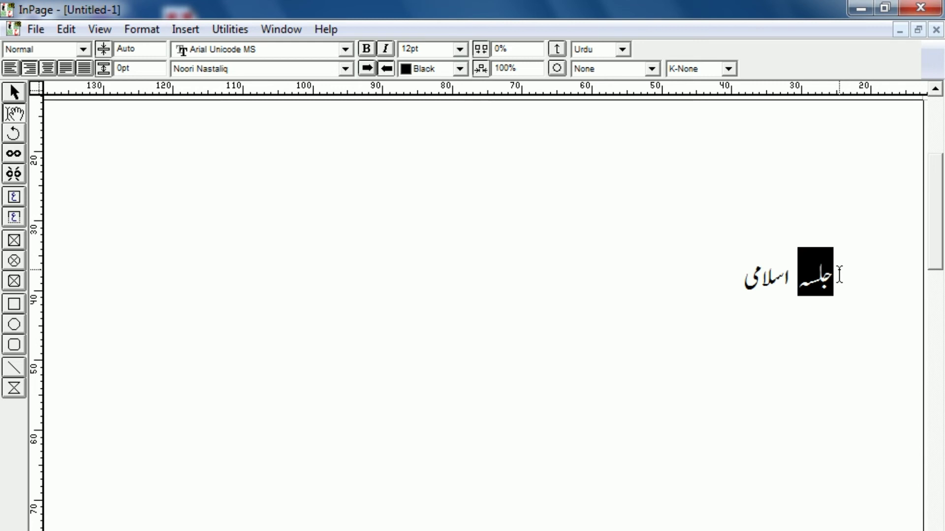
pyautogui.click(729, 69)
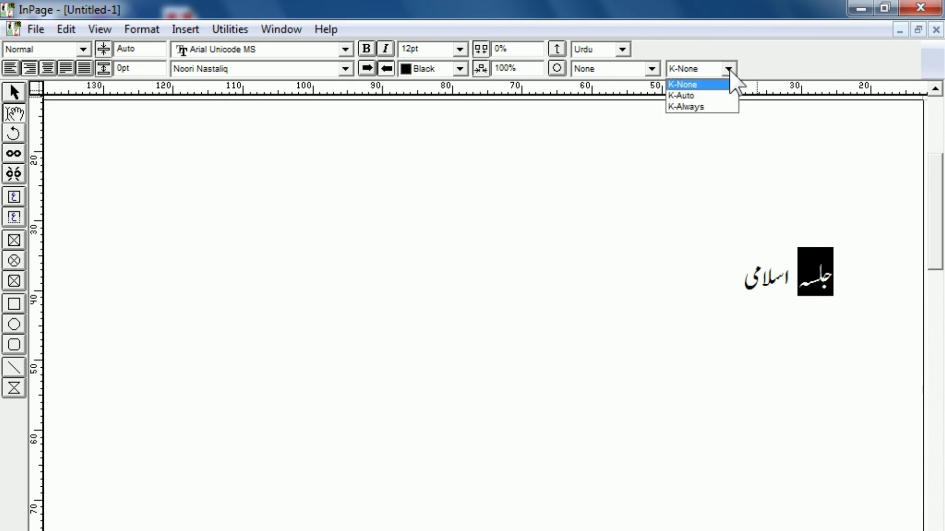
pyautogui.click(687, 108)
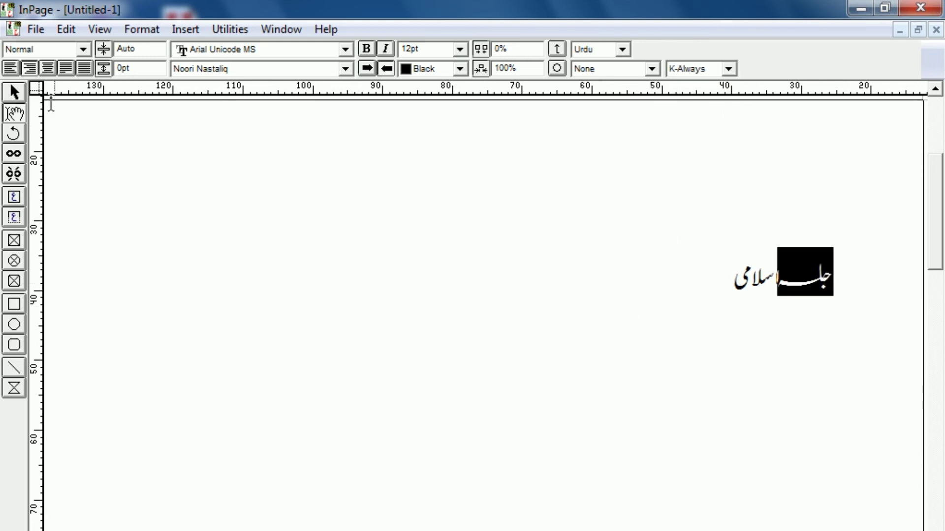
# Step: Add the slogan امن کا پیغام ساری دنیا کے نام as a new line in the text box
pyautogui.click(14, 92)
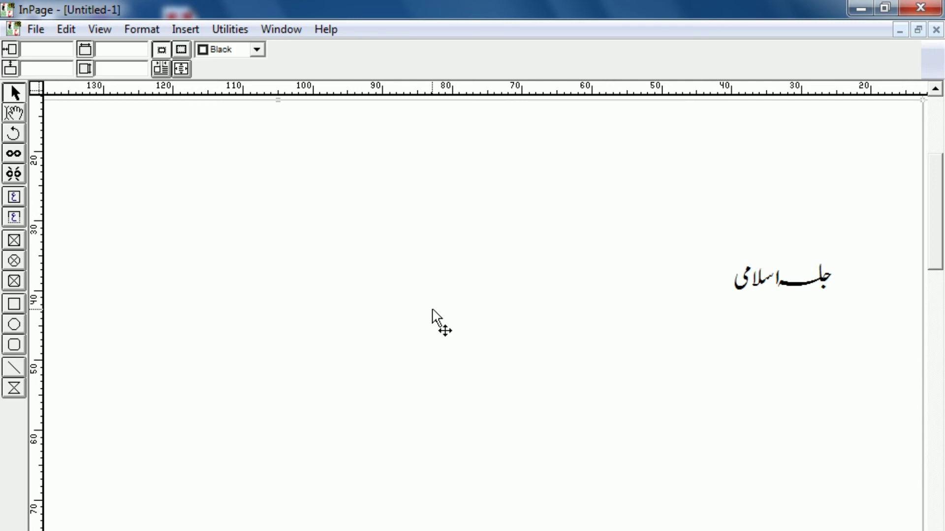
pyautogui.doubleClick(575, 333)
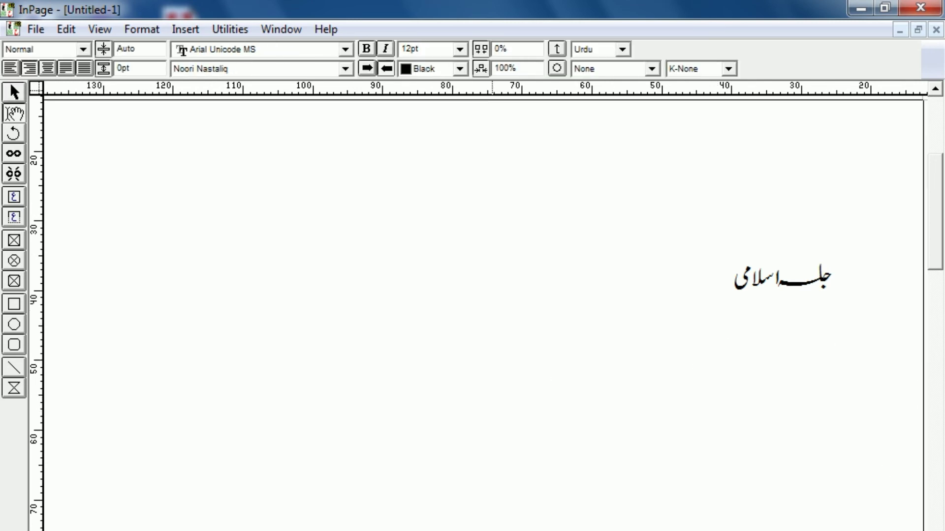
pyautogui.write('امن کا')
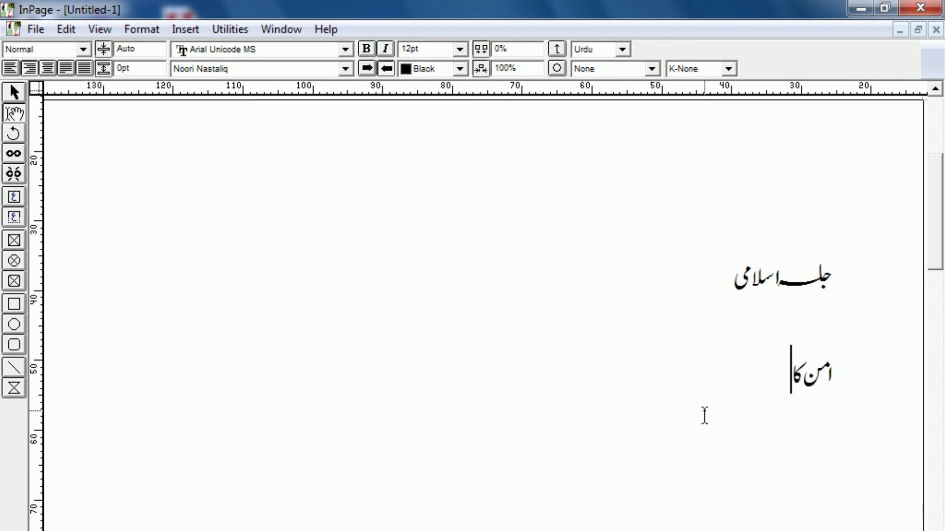
pyautogui.write(' پیغام ساری دنیا کے نام')
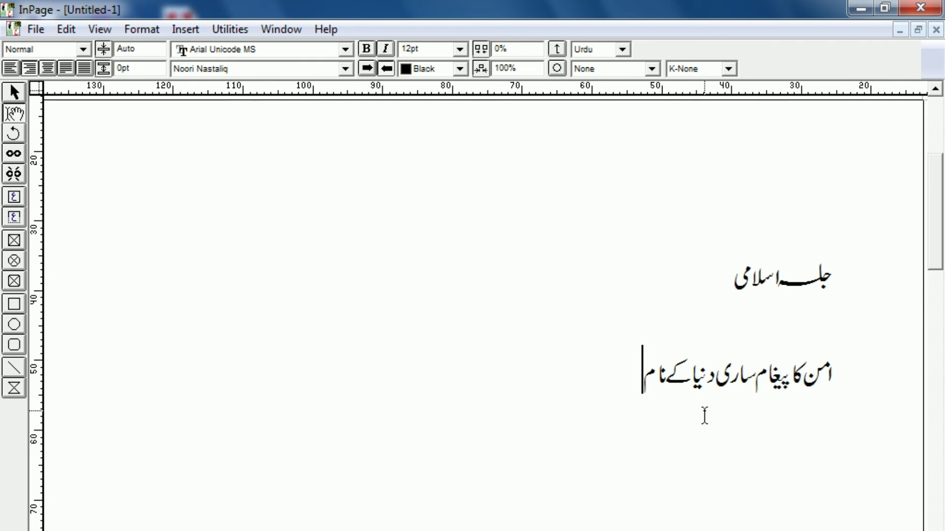
pyautogui.click(14, 92)
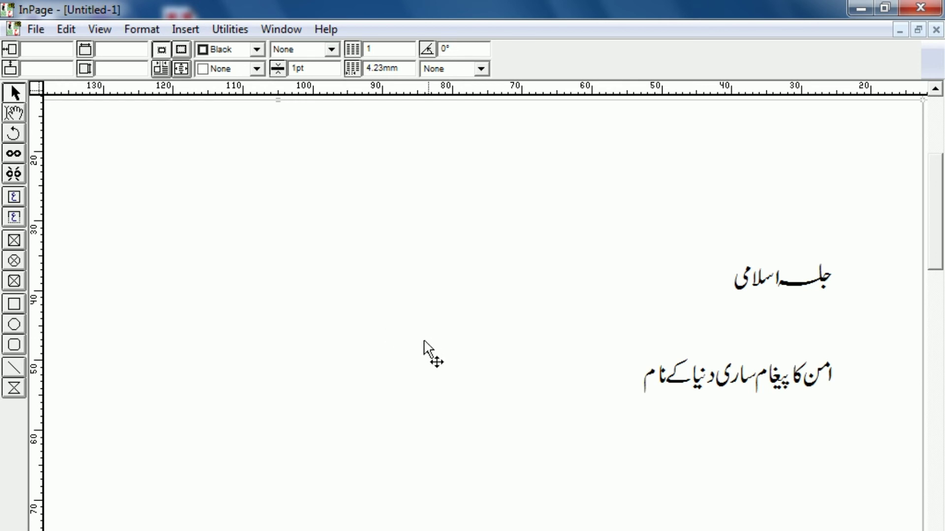
# Step: Export page 1 only as an EPS file named 'jalsa aman' to the Desktop
pyautogui.click(35, 29)
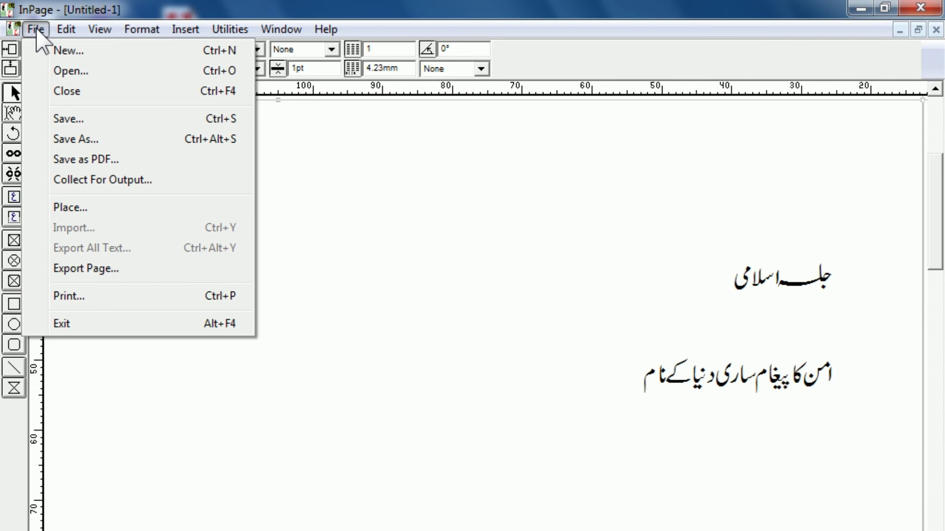
pyautogui.click(89, 268)
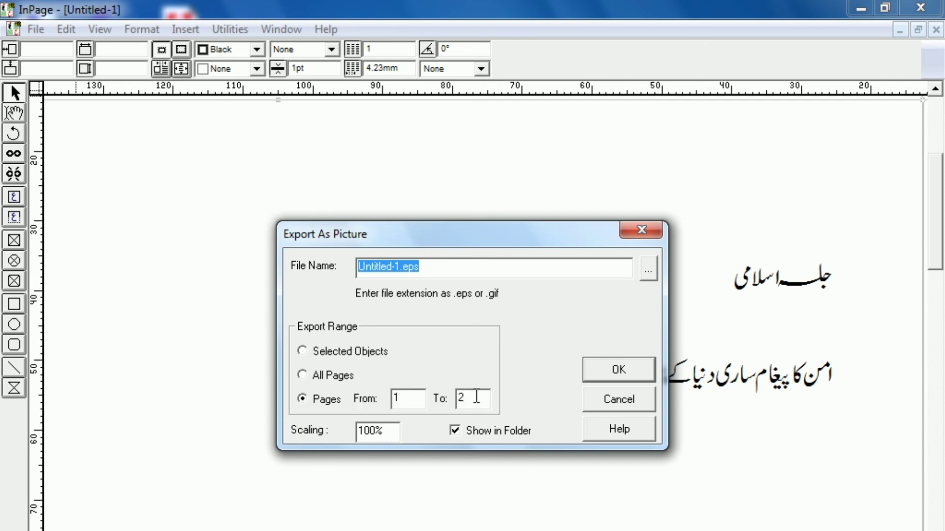
pyautogui.doubleClick(472, 399)
pyautogui.write('1')
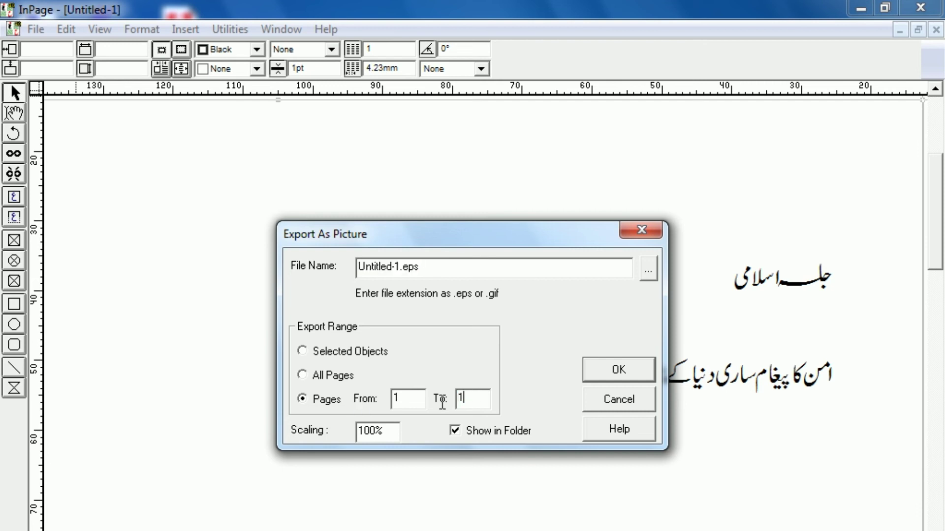
pyautogui.click(648, 272)
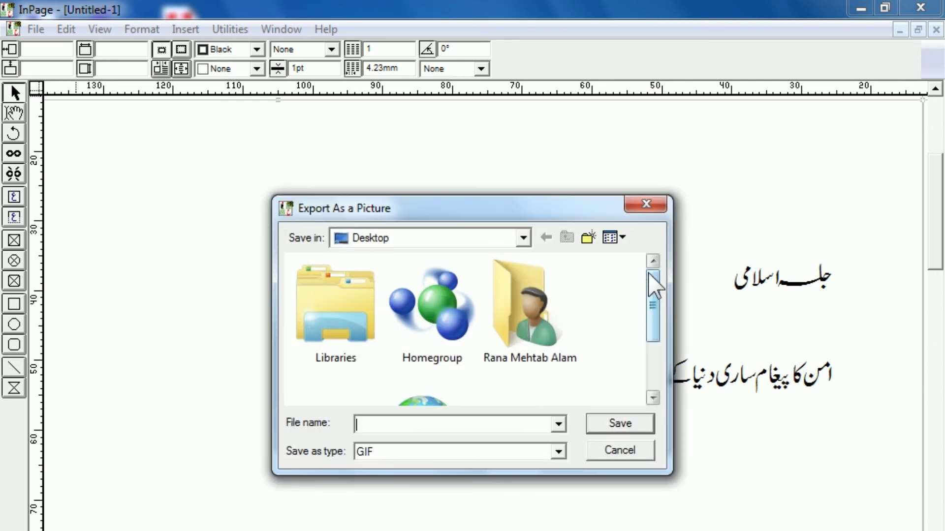
pyautogui.click(392, 454)
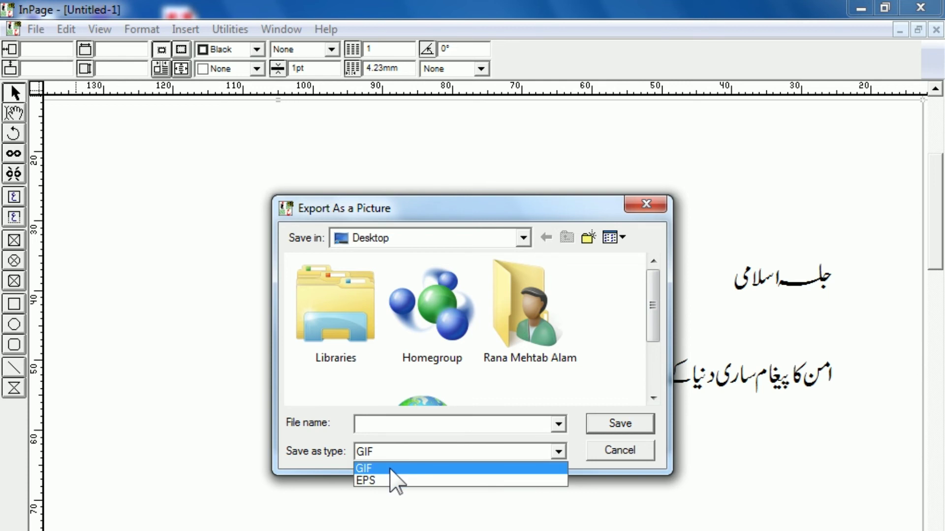
pyautogui.click(377, 480)
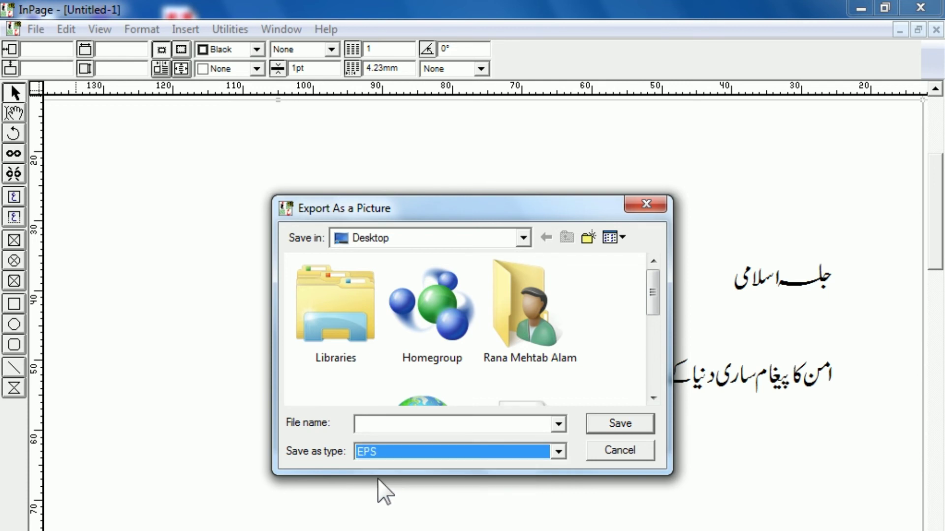
pyautogui.click(392, 431)
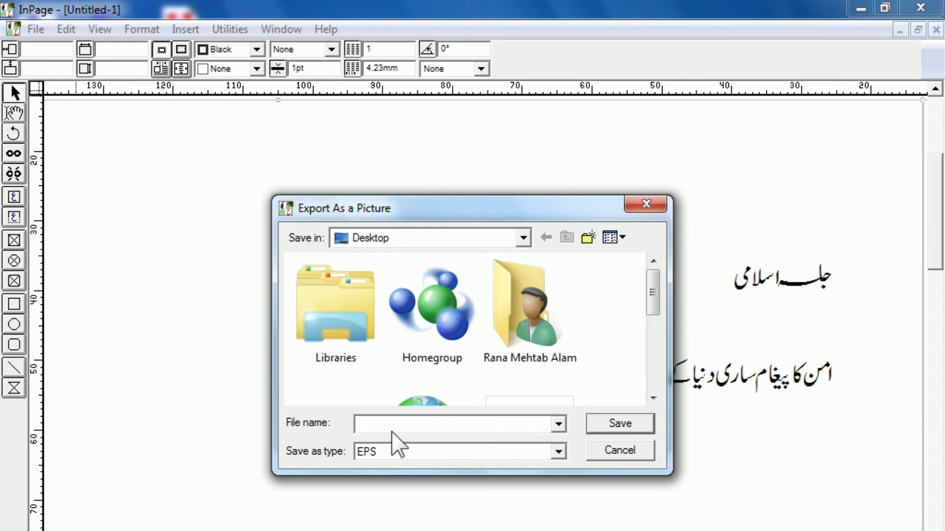
pyautogui.write('jal')
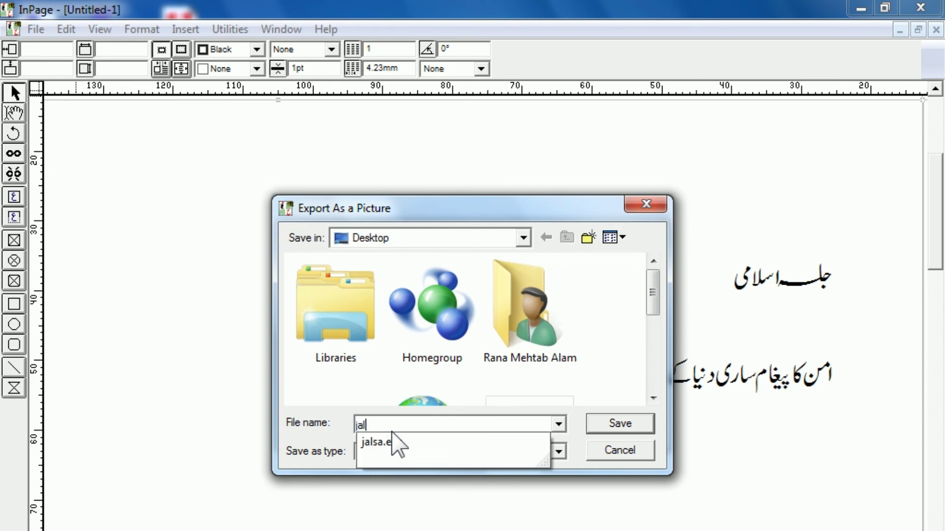
pyautogui.write('sa aman')
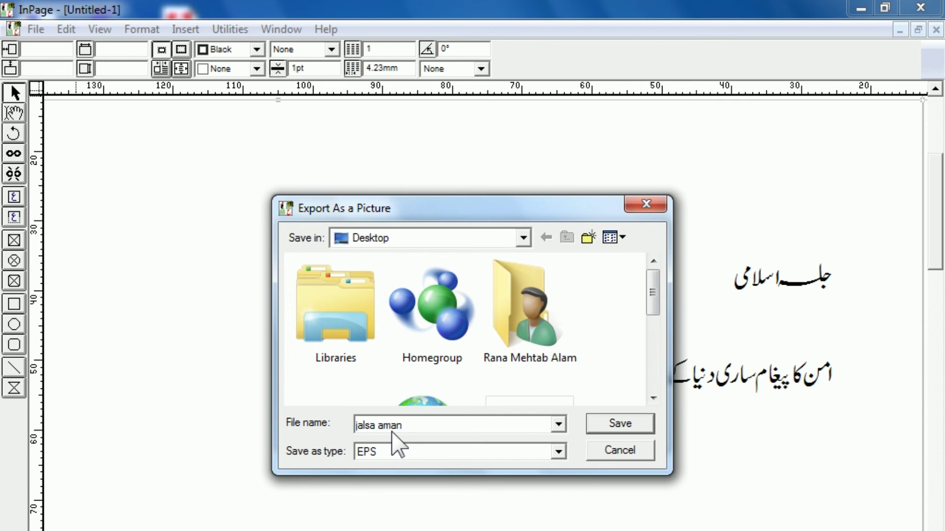
pyautogui.click(601, 426)
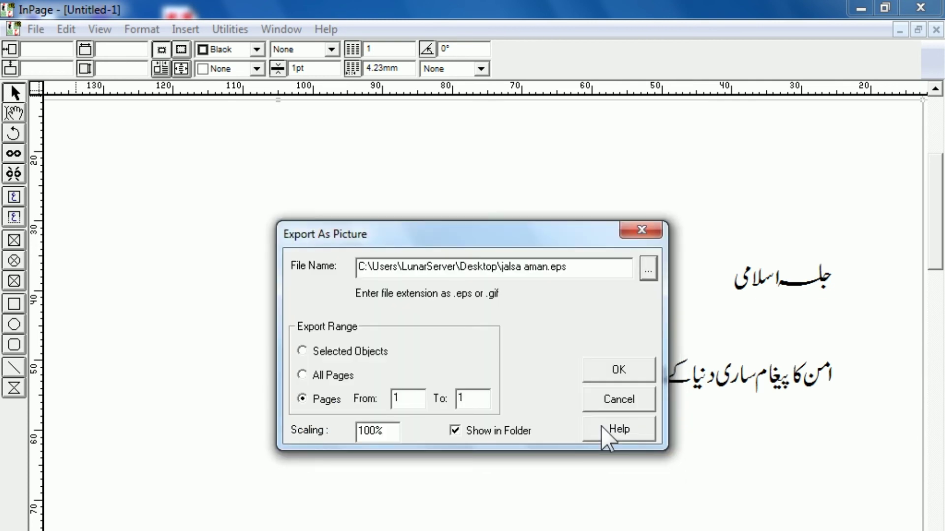
pyautogui.click(603, 376)
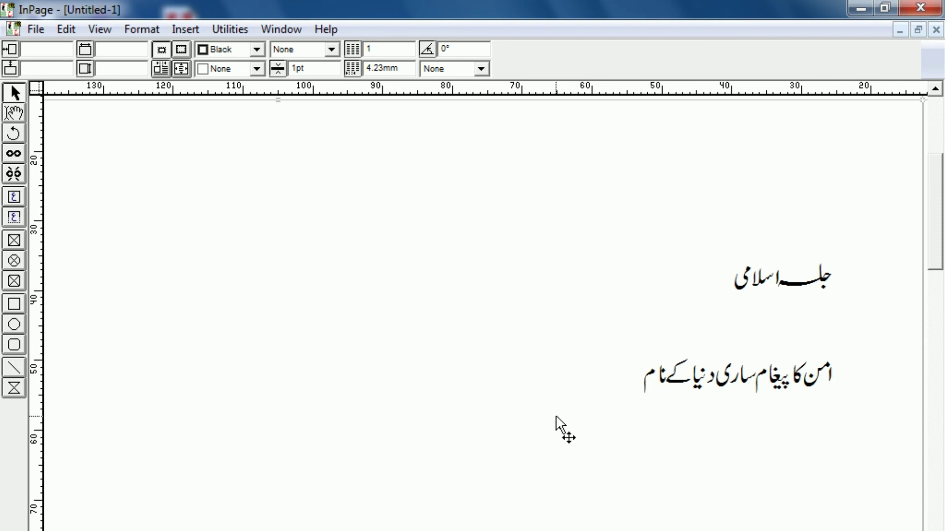
pyautogui.press('super+e')
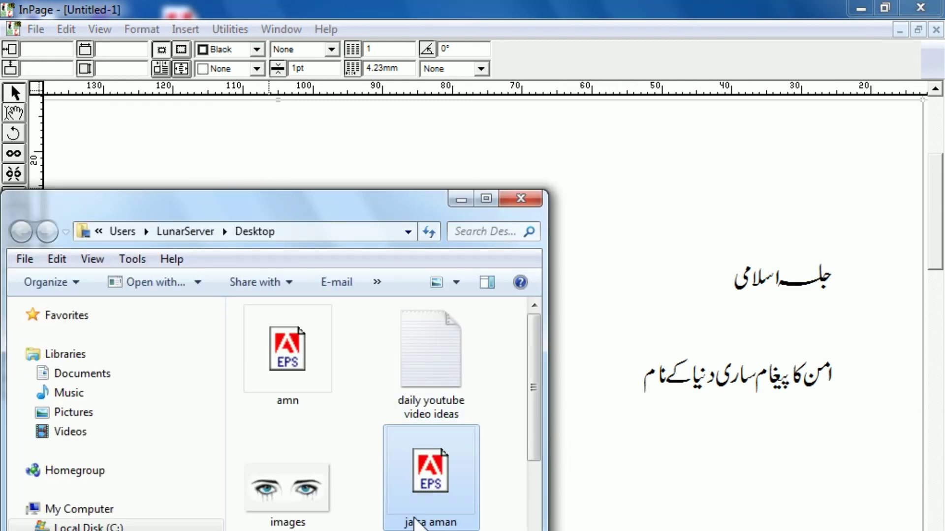
pyautogui.click(460, 199)
pyautogui.click(860, 9)
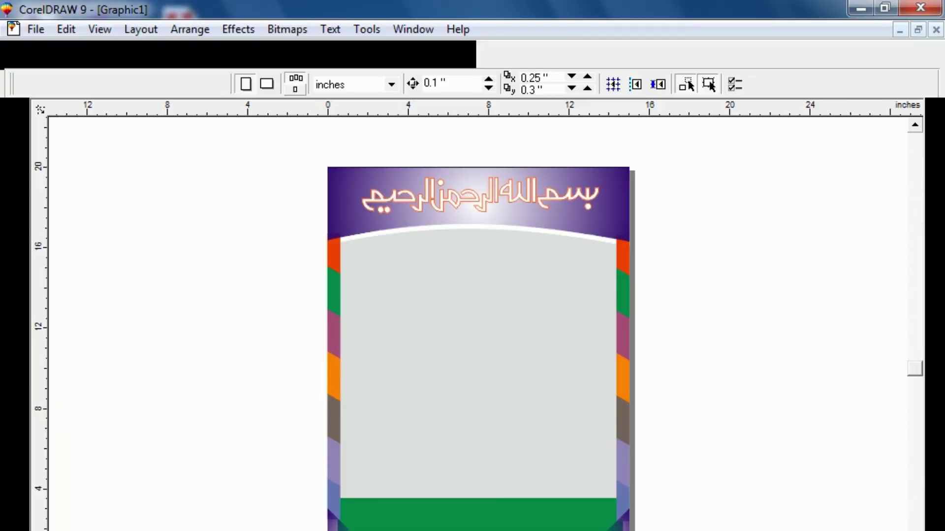
# Step: Import jalsa aman.eps from the Desktop with default PostScript settings, then maximise CorelDRAW
pyautogui.doubleClick(581, 13)
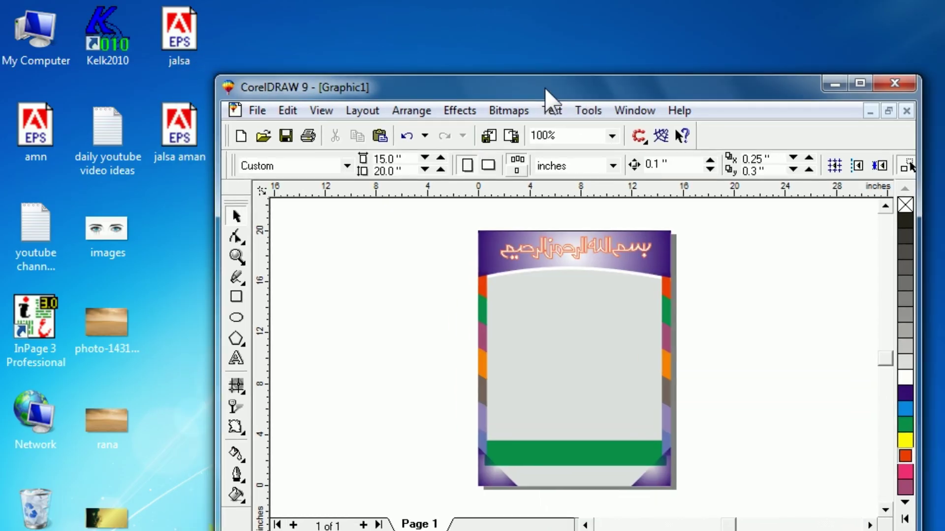
pyautogui.moveTo(525, 84); pyautogui.dragTo(553, 101)
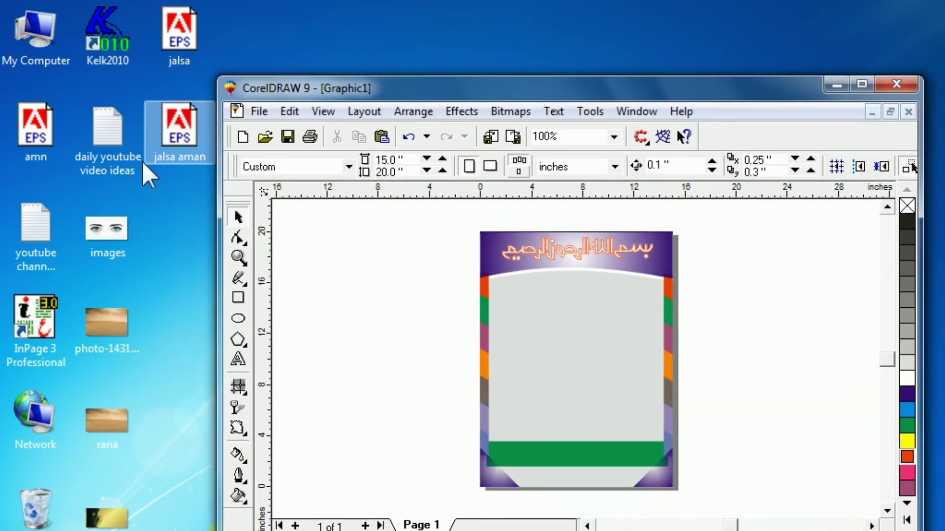
pyautogui.doubleClick(172, 137)
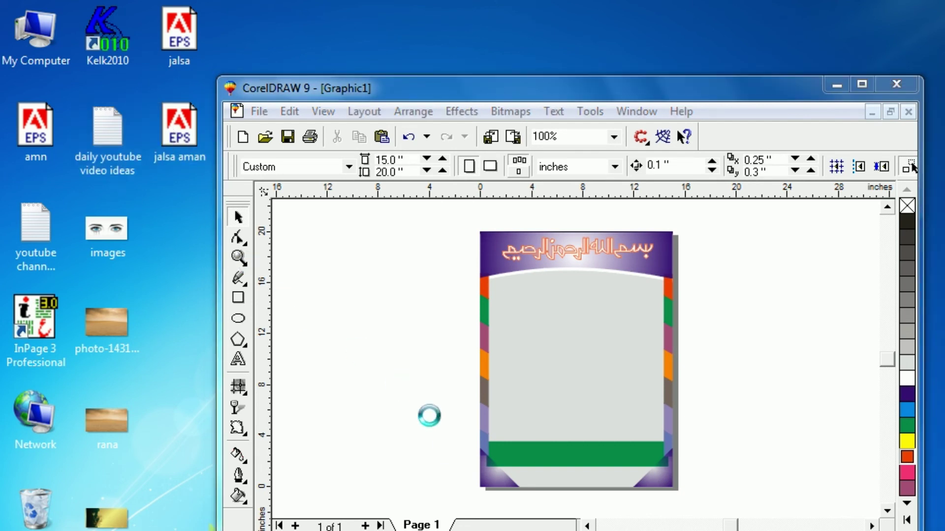
pyautogui.click(502, 416)
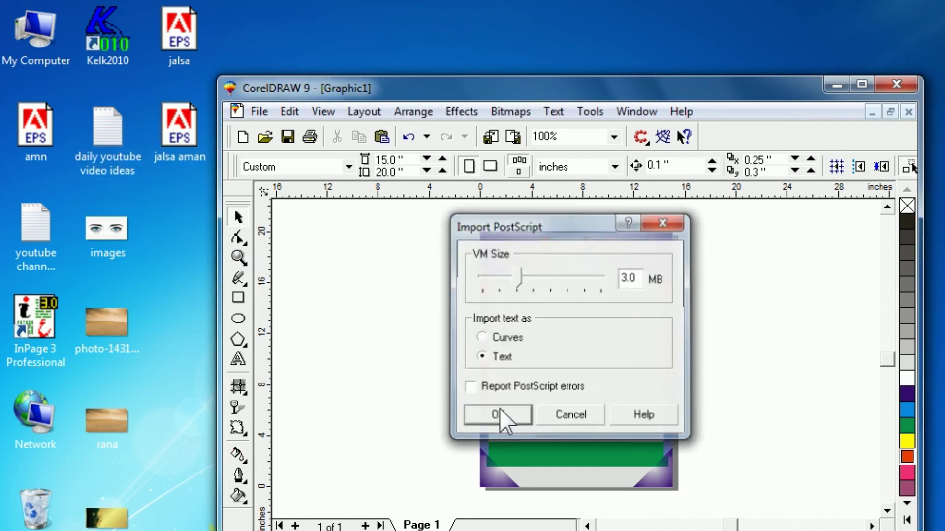
pyautogui.click(861, 85)
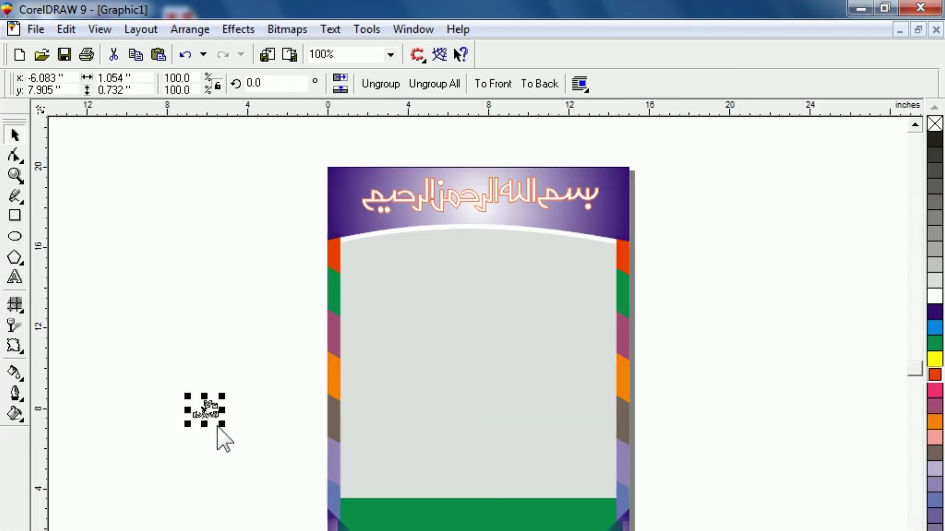
# Step: Enlarge the imported Urdu text group and move it up and left
pyautogui.click(221, 453)
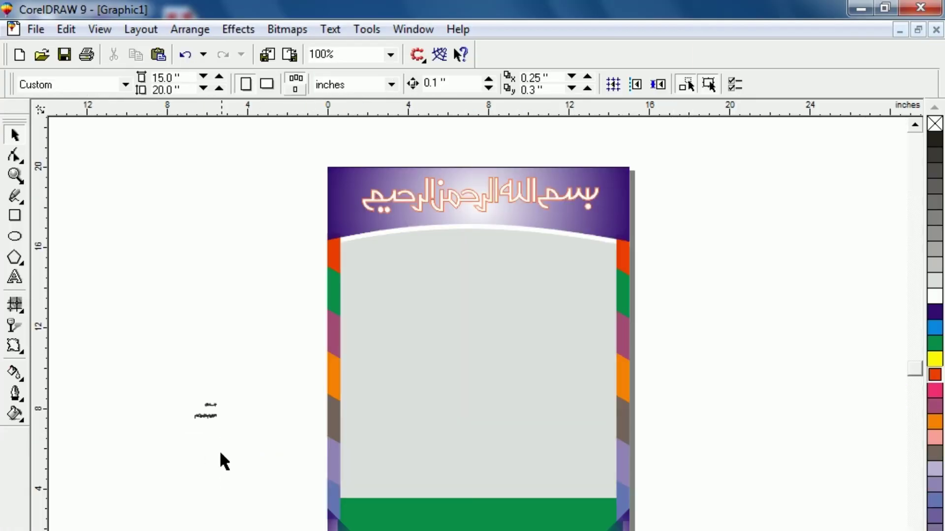
pyautogui.click(212, 421)
pyautogui.moveTo(226, 422); pyautogui.dragTo(311, 490)
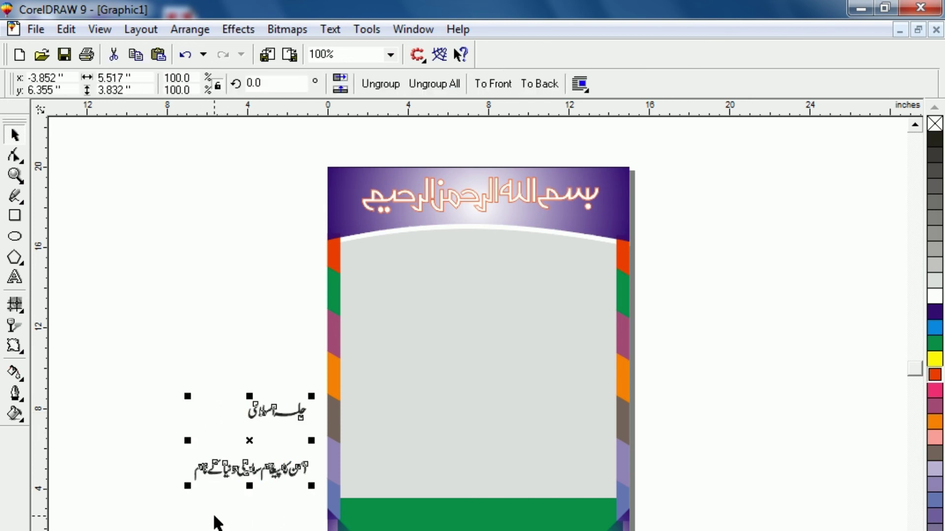
pyautogui.click(217, 522)
pyautogui.moveTo(270, 415); pyautogui.dragTo(203, 363)
pyautogui.click(193, 463)
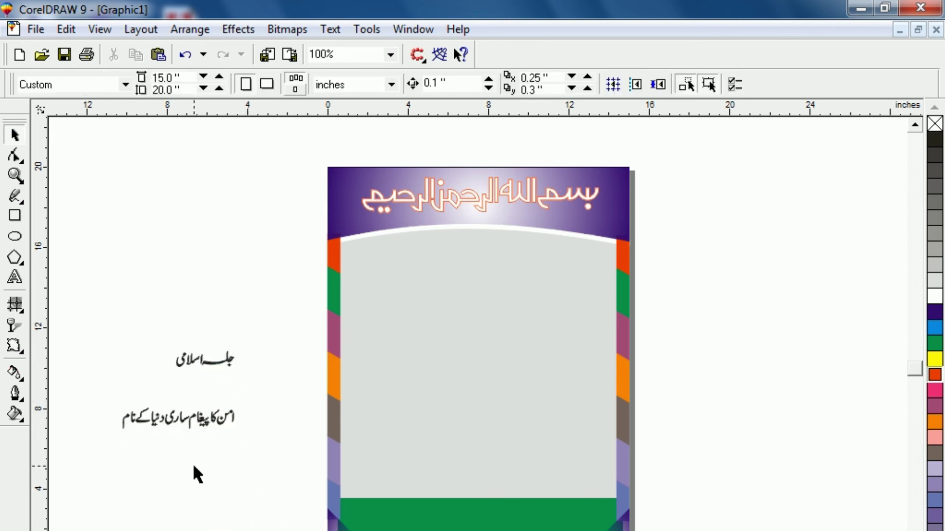
# Step: Ungroup the Urdu lines and place جلسہ اسلامی alone at the upper left beside the poster
pyautogui.click(214, 358)
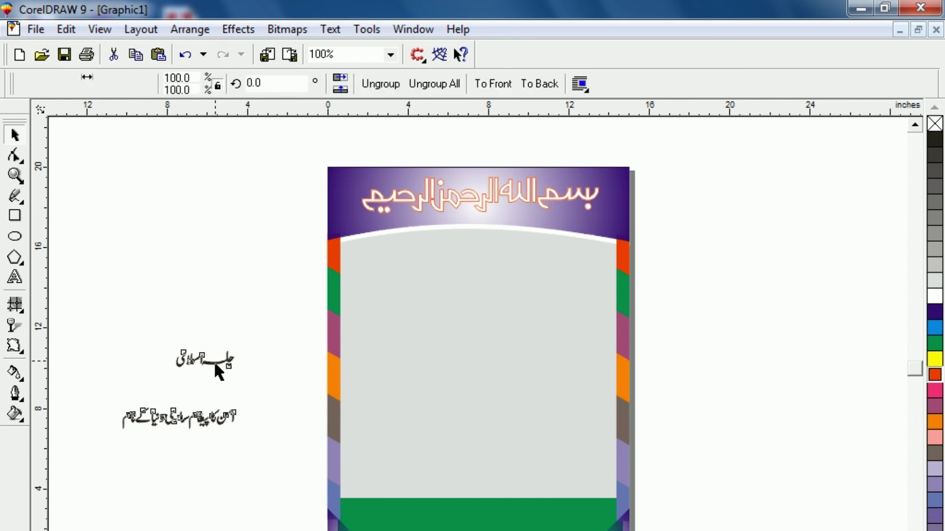
pyautogui.hotkey('ctrl', 'u')
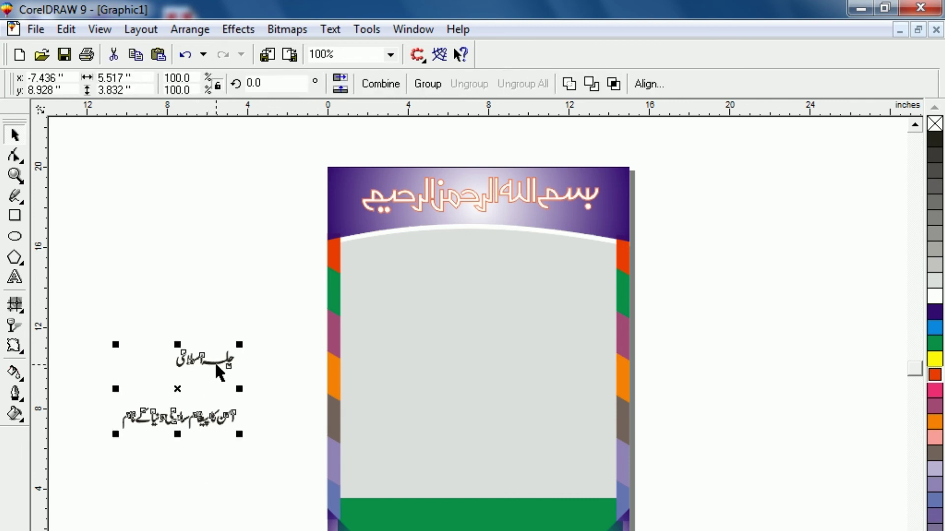
pyautogui.click(197, 402)
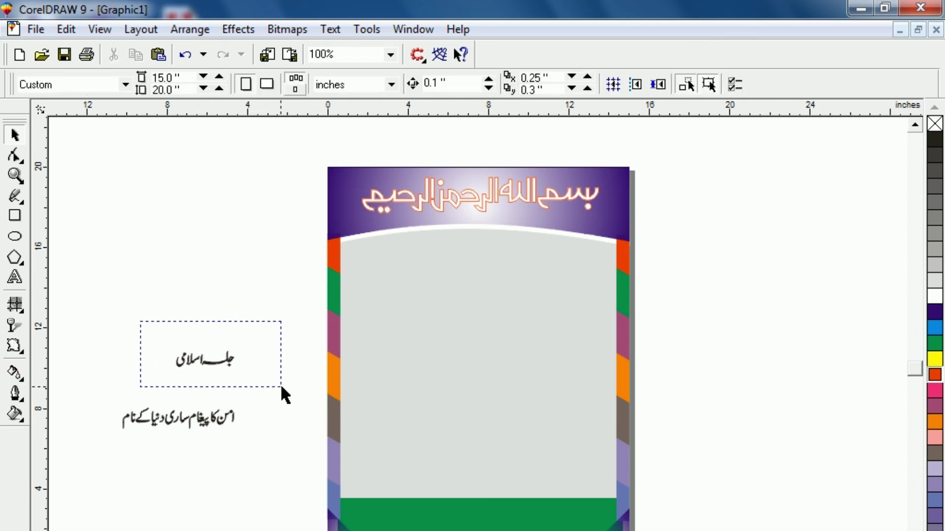
pyautogui.moveTo(281, 388); pyautogui.dragTo(279, 385)
pyautogui.moveTo(206, 360); pyautogui.dragTo(443, 360)
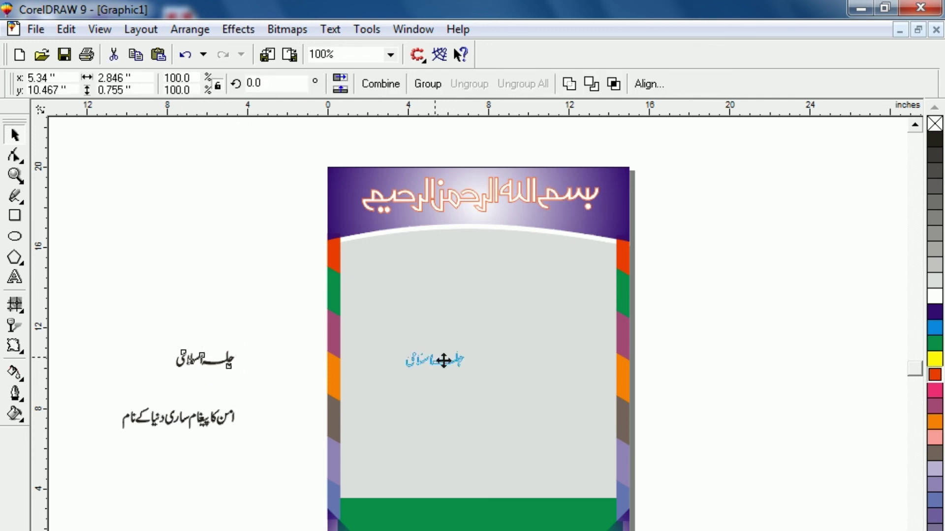
pyautogui.moveTo(444, 361); pyautogui.dragTo(648, 414)
pyautogui.moveTo(192, 395); pyautogui.dragTo(191, 301)
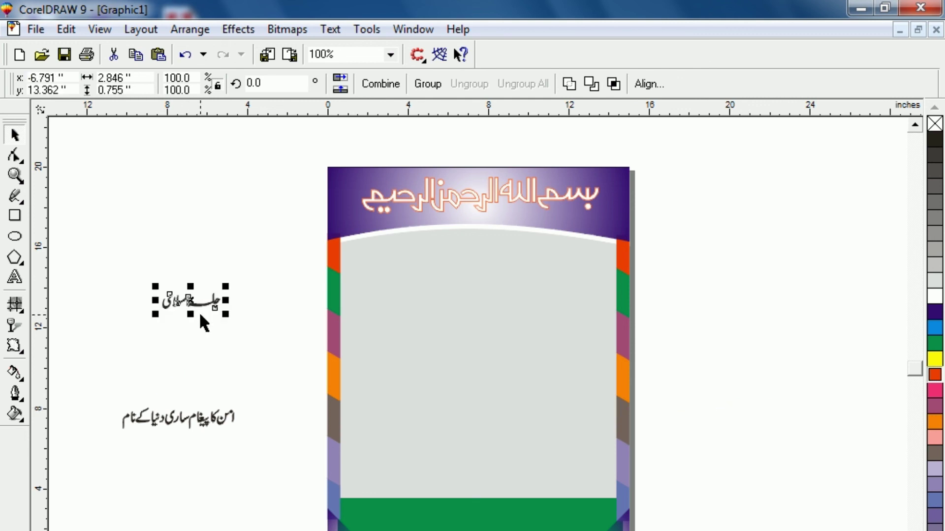
pyautogui.hotkey('shift', 'F2')
# Step: Move the title's left word above the long stroke and narrow it
pyautogui.press('F3')
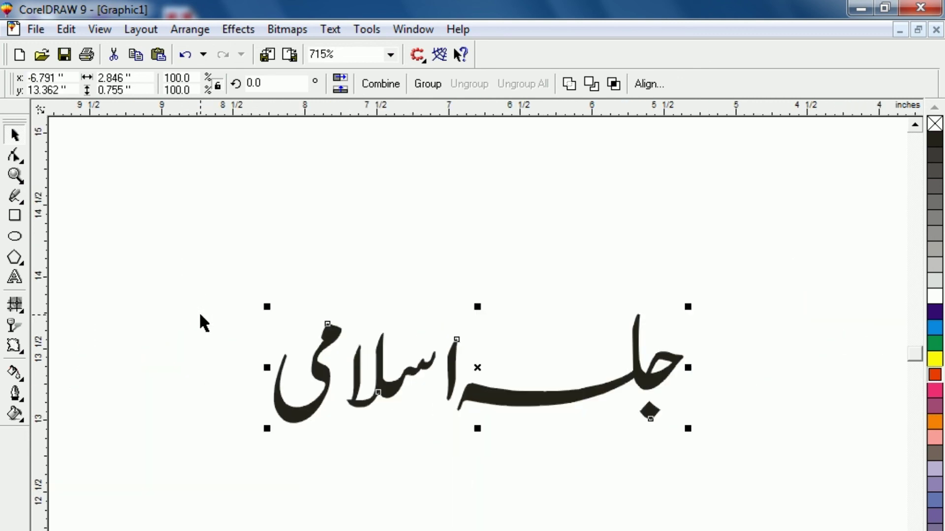
pyautogui.click(232, 440)
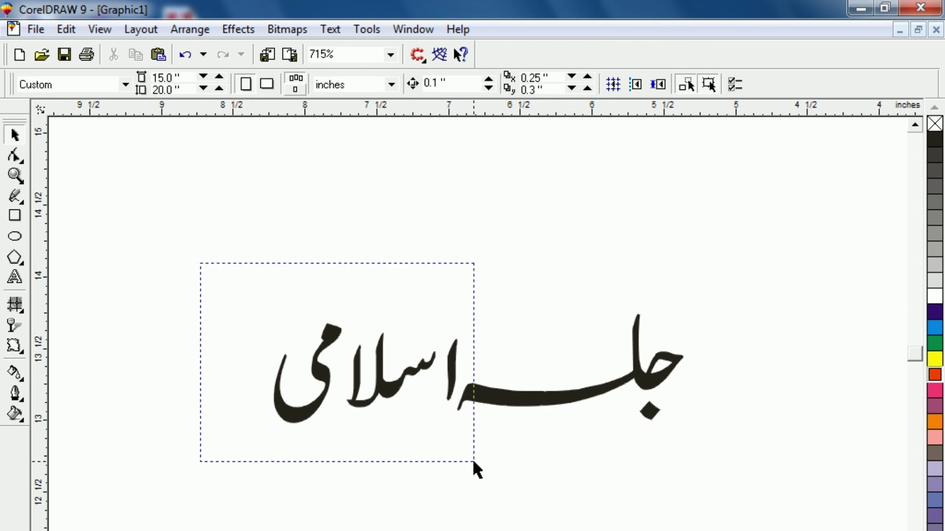
pyautogui.moveTo(462, 453); pyautogui.dragTo(472, 459)
pyautogui.moveTo(370, 350); pyautogui.dragTo(500, 335)
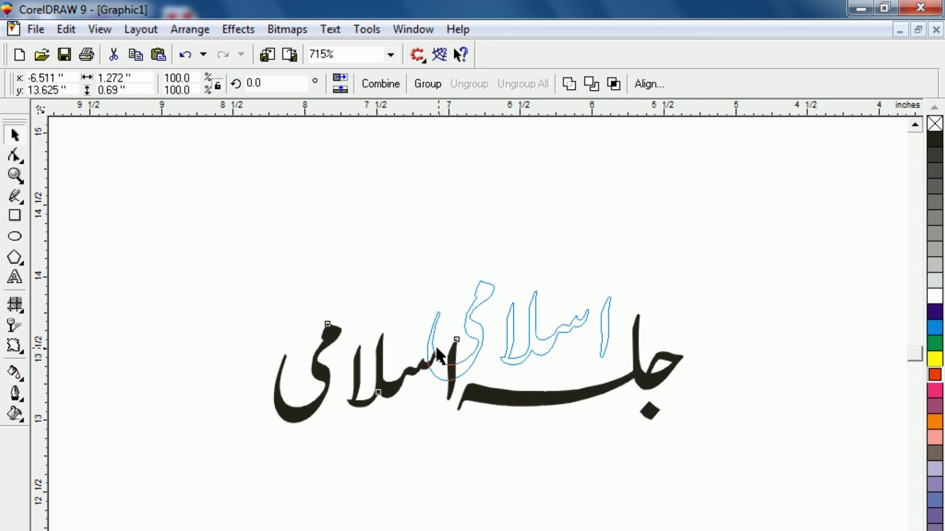
pyautogui.moveTo(424, 333); pyautogui.dragTo(503, 340)
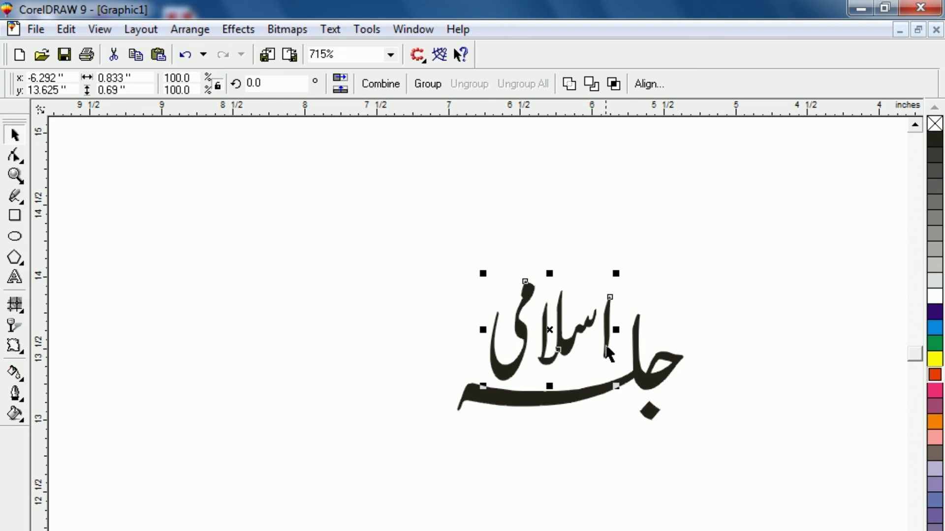
# Step: Enlarge both title words together to about 8.55 × 5.26 inches and centre them on the poster
pyautogui.moveTo(352, 207); pyautogui.dragTo(721, 436)
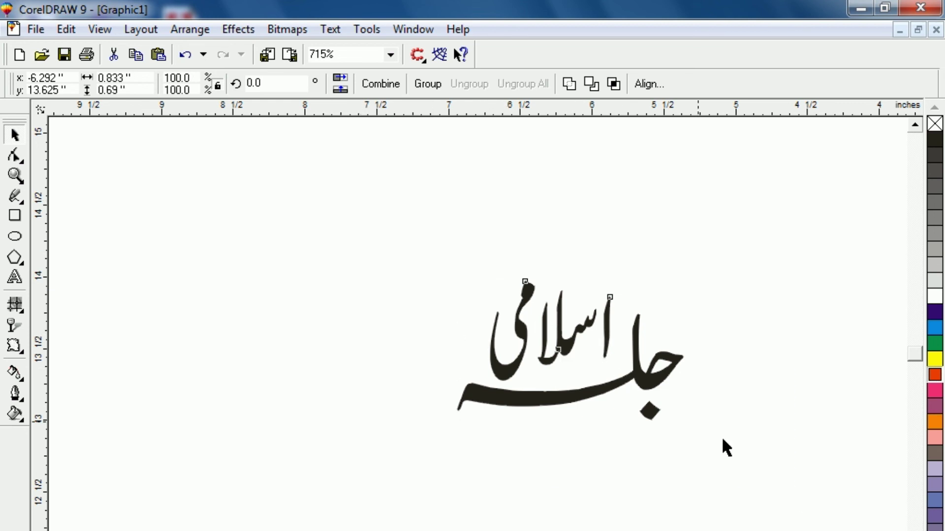
pyautogui.moveTo(450, 424); pyautogui.dragTo(346, 464)
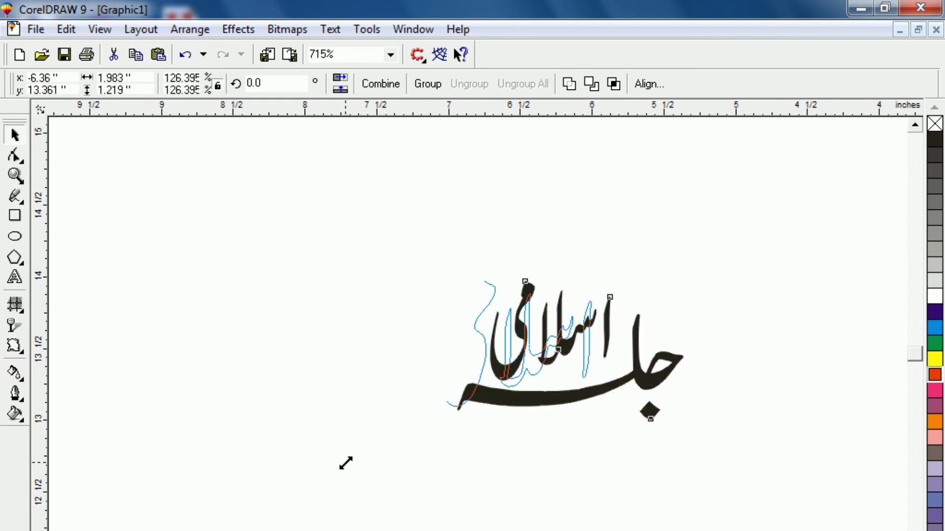
pyautogui.press('F3')
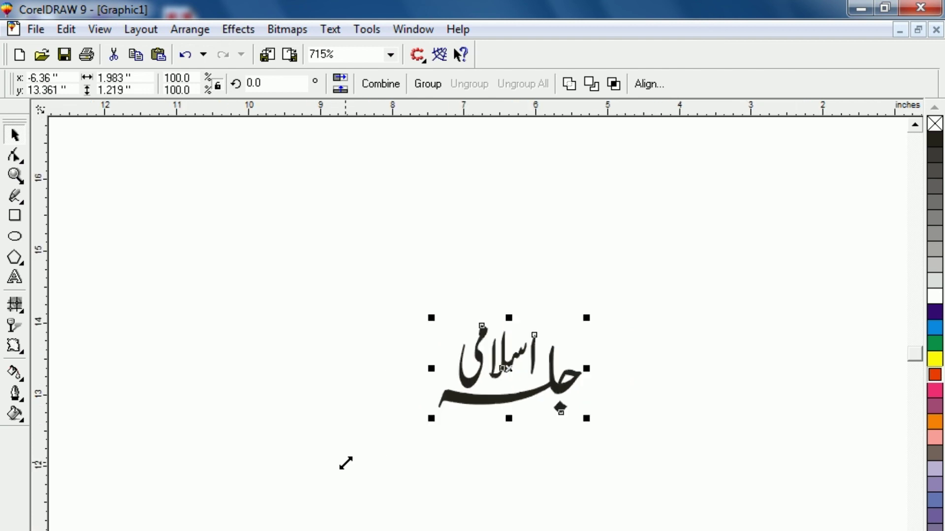
pyautogui.press('F3')
pyautogui.press('F3')
pyautogui.click(481, 377)
pyautogui.moveTo(483, 365)
pyautogui.mouseDown()
pyautogui.moveTo(795, 414)
pyautogui.moveTo(640, 505)
pyautogui.mouseUp()
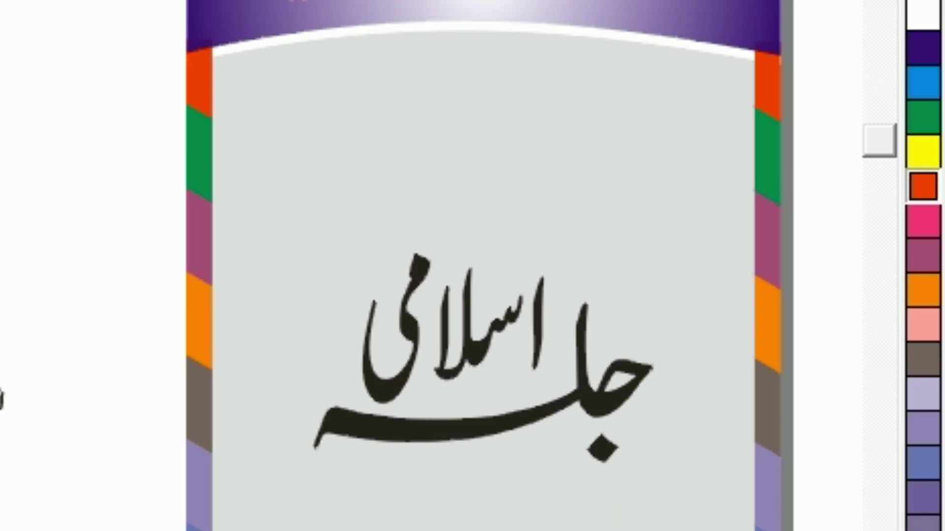
# Step: Colour both title words dark purple and nudge the upper word down slightly
pyautogui.click(441, 431)
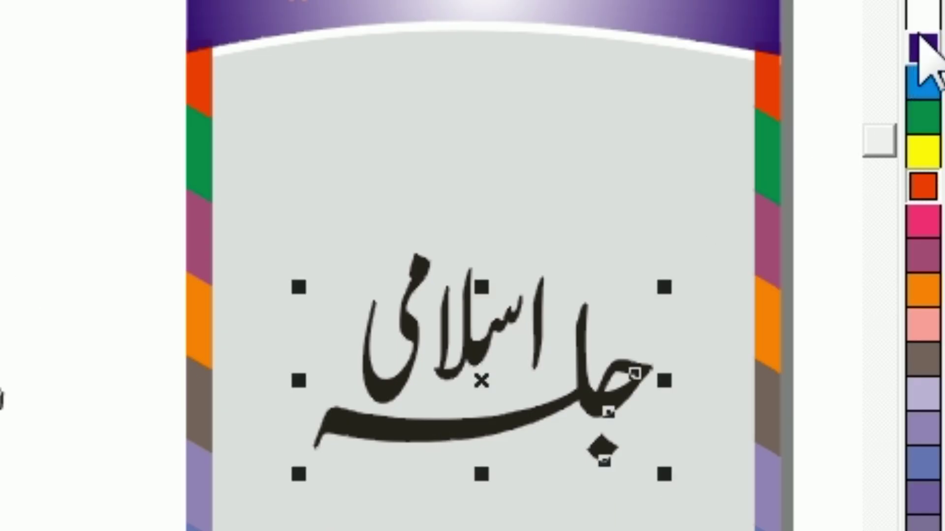
pyautogui.click(920, 45)
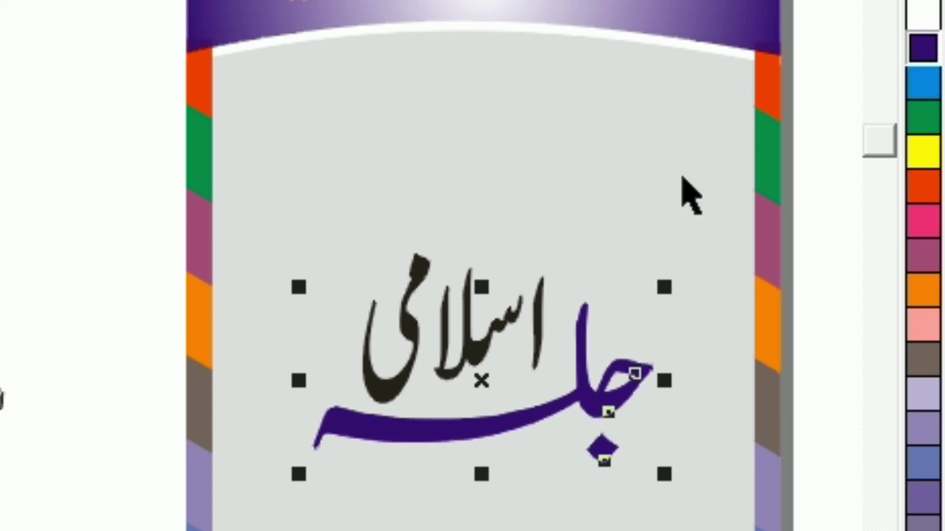
pyautogui.press('Escape')
pyautogui.click(474, 347)
pyautogui.moveTo(84, 130)
pyautogui.mouseDown()
pyautogui.moveTo(602, 421)
pyautogui.moveTo(593, 429)
pyautogui.mouseUp()
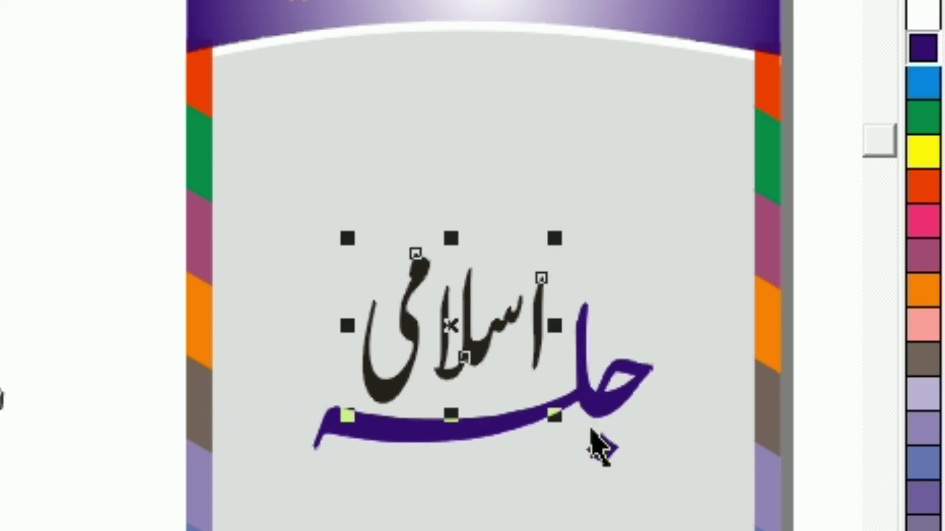
pyautogui.click(923, 47)
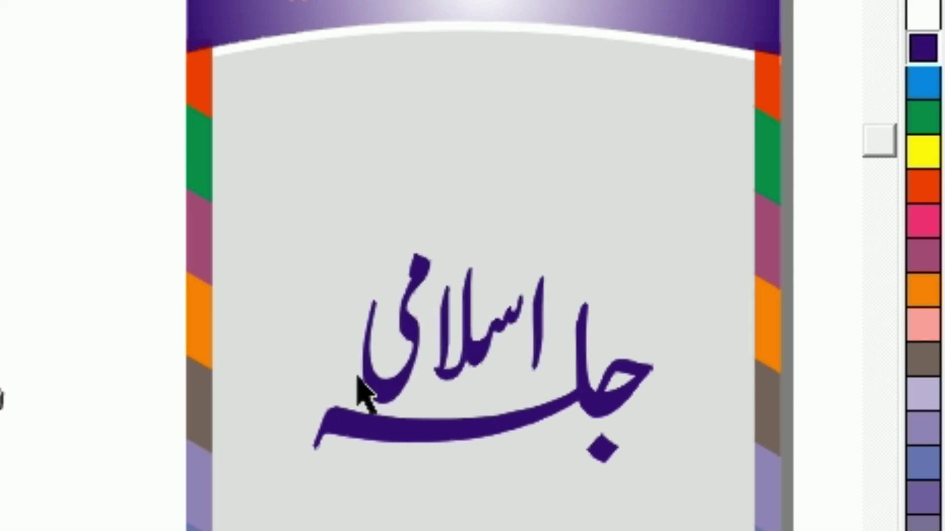
pyautogui.press('Down')
pyautogui.press('Down')
pyautogui.press('Down')
pyautogui.press('Down')
pyautogui.press('Down')
pyautogui.press('Down')
pyautogui.press('Down')
pyautogui.press('Down')
pyautogui.press('Down')
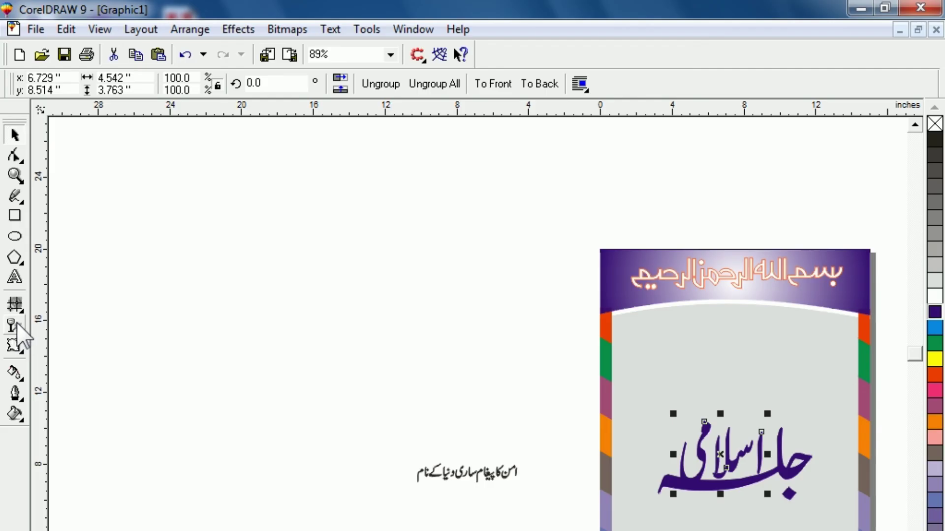
# Step: Give the upper word اسلامی a Uniform 50% transparency
pyautogui.click(14, 322)
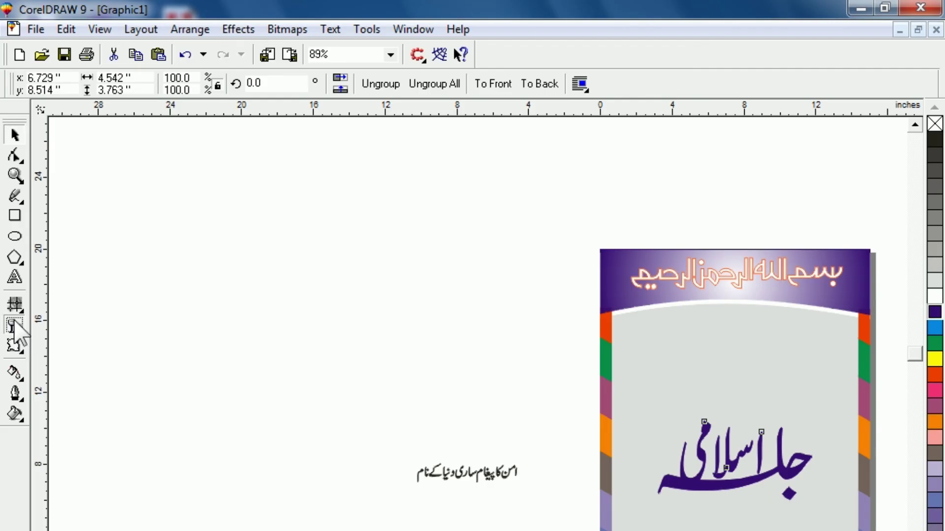
pyautogui.click(74, 85)
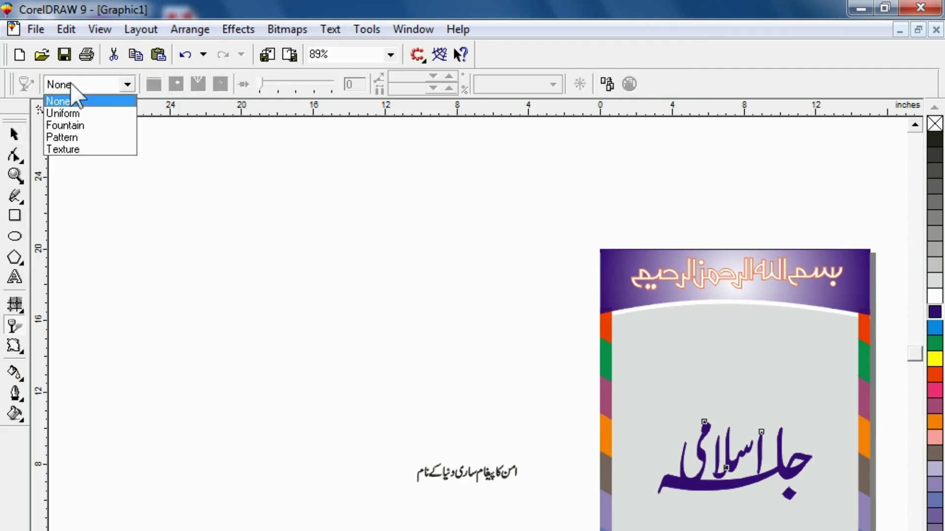
pyautogui.click(78, 115)
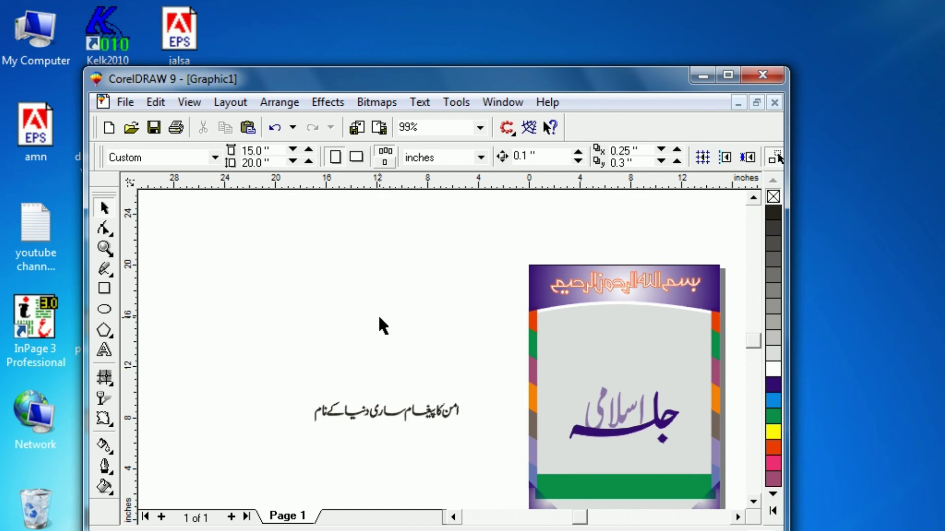
# Step: Move the slogan امن کا پیغام ساری دنیا کے نام into the poster's green bar
pyautogui.click(392, 417)
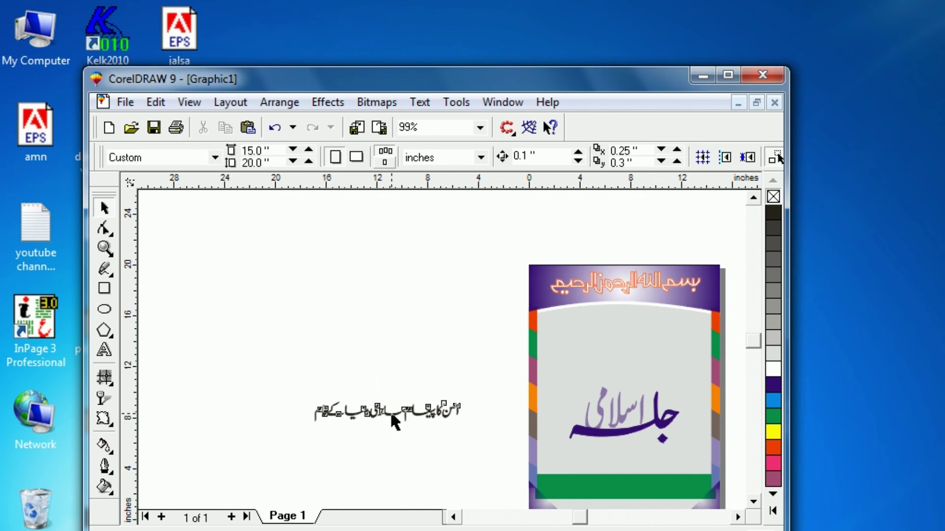
pyautogui.click(398, 453)
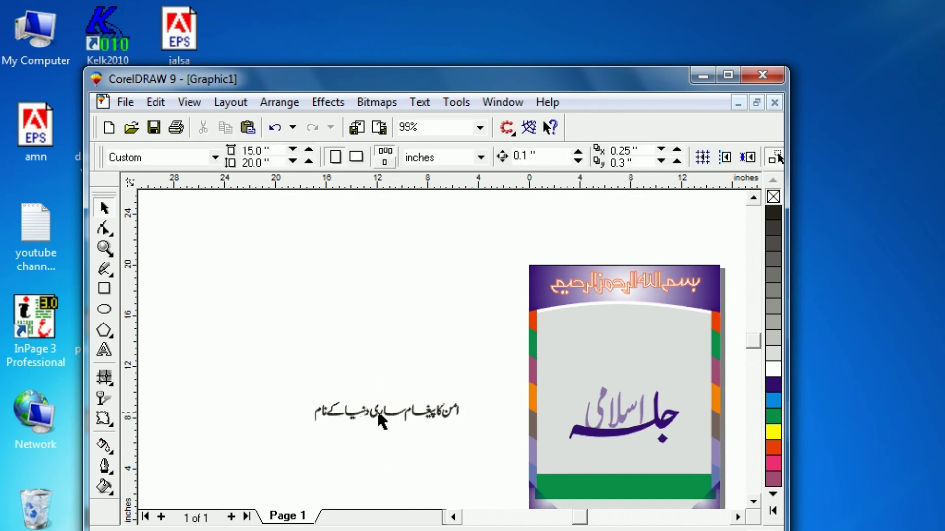
pyautogui.click(382, 420)
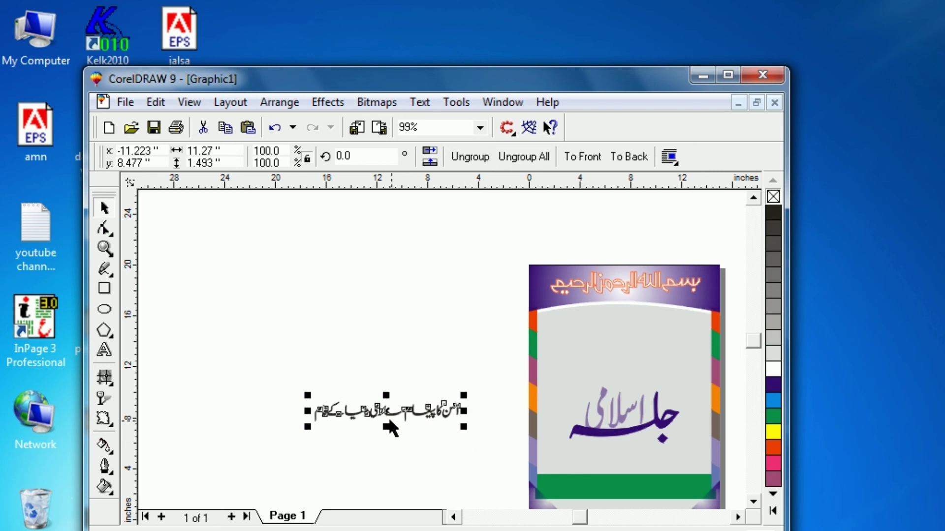
pyautogui.moveTo(391, 428); pyautogui.dragTo(624, 484)
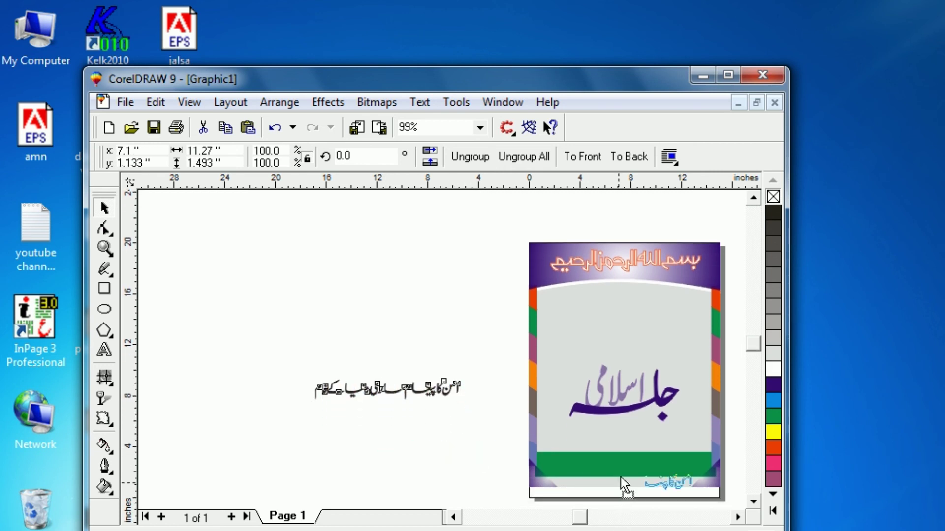
pyautogui.moveTo(624, 484); pyautogui.dragTo(627, 465)
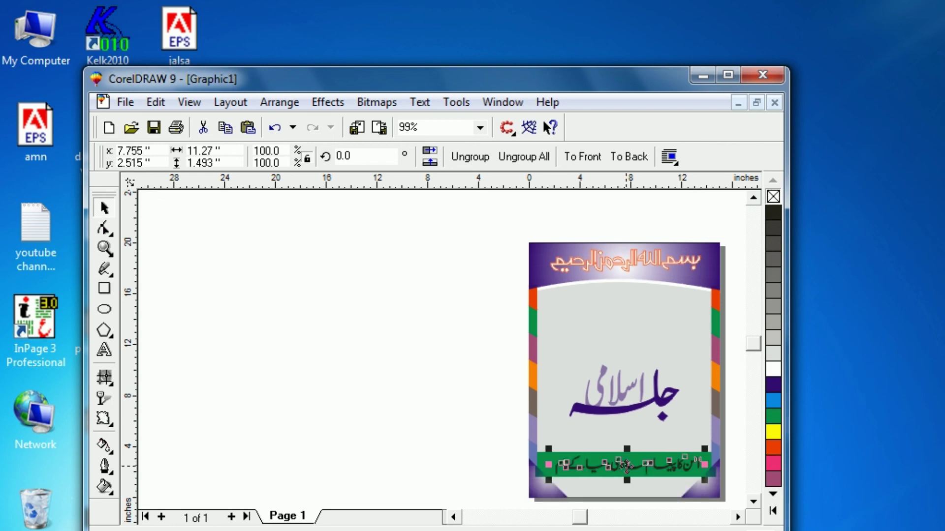
# Step: Make the slogan text white and maximise the CorelDRAW window
pyautogui.hotkey('shift', 'F2')
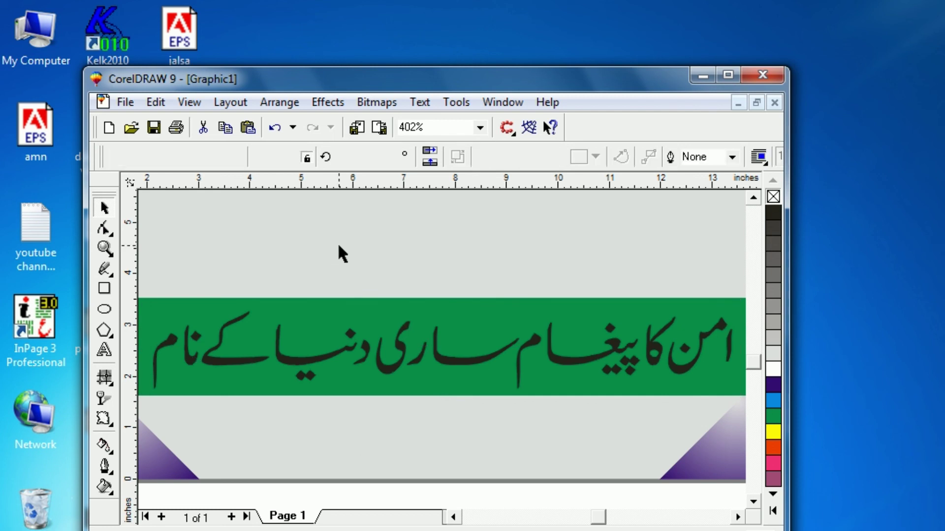
pyautogui.click(775, 371)
pyautogui.click(494, 246)
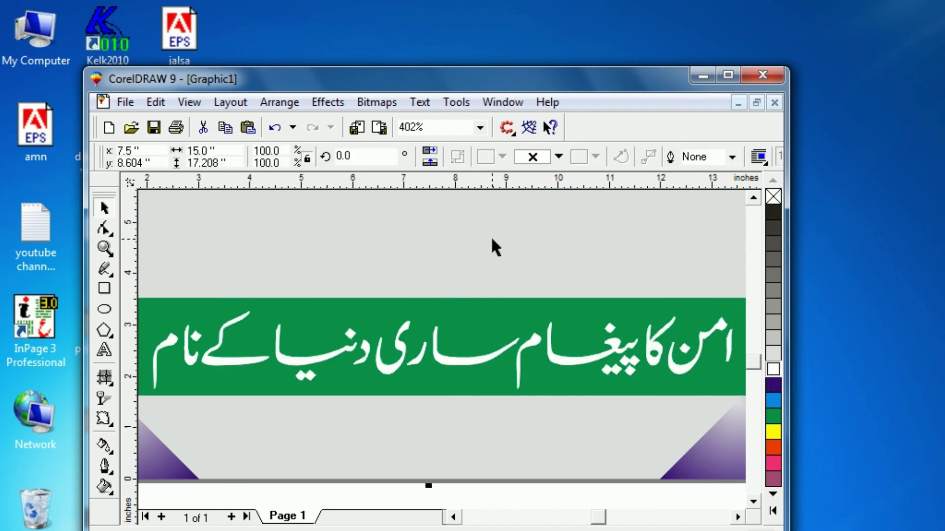
pyautogui.press('F3')
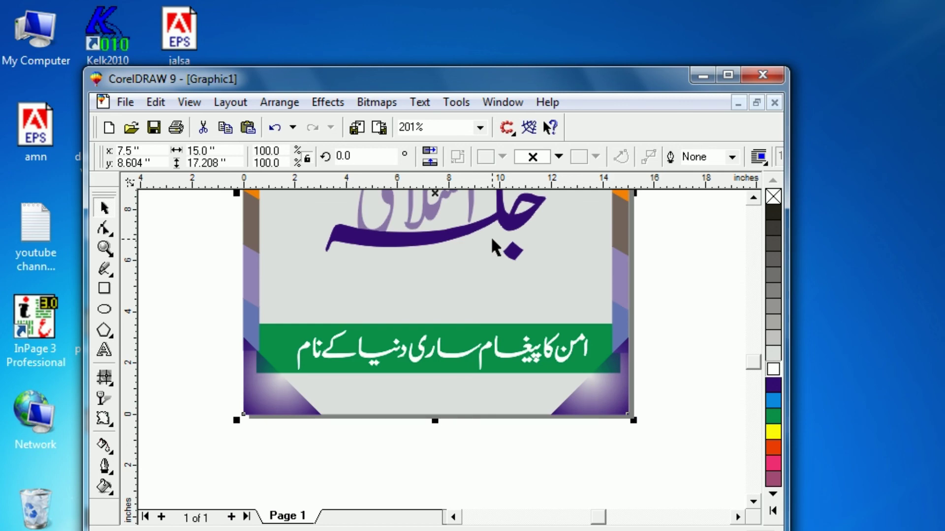
pyautogui.click(728, 75)
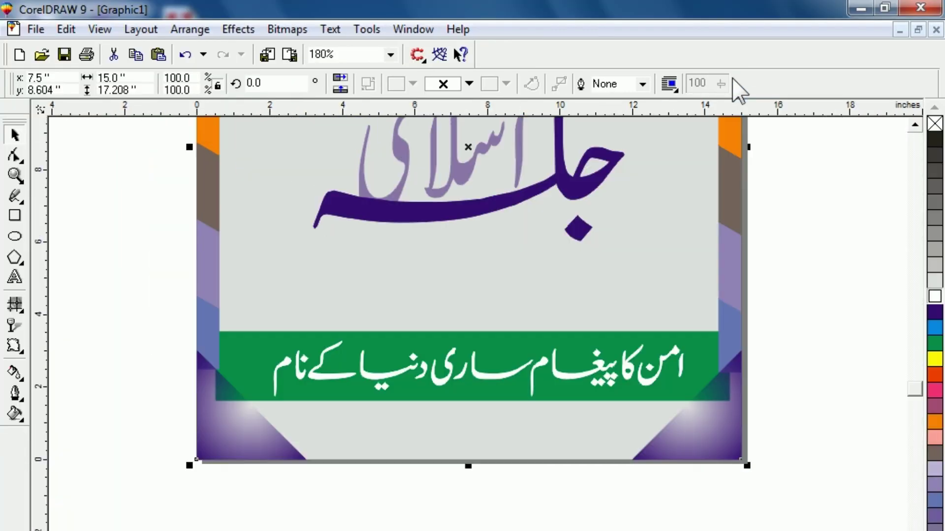